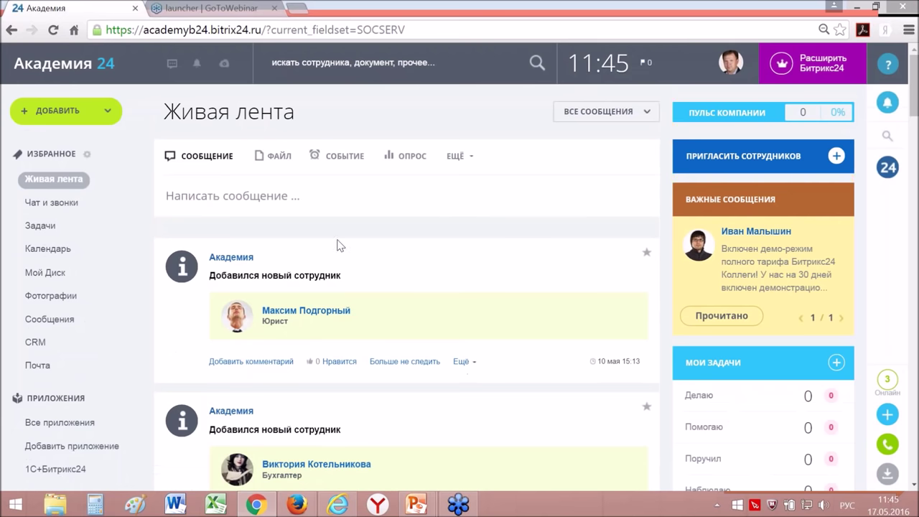
- Open the company structure page (Структура компании) and examine the departments and their heads
{"action": "scroll", "coordinate": [325, 249], "scroll_direction": "down", "scroll_amount": 2}
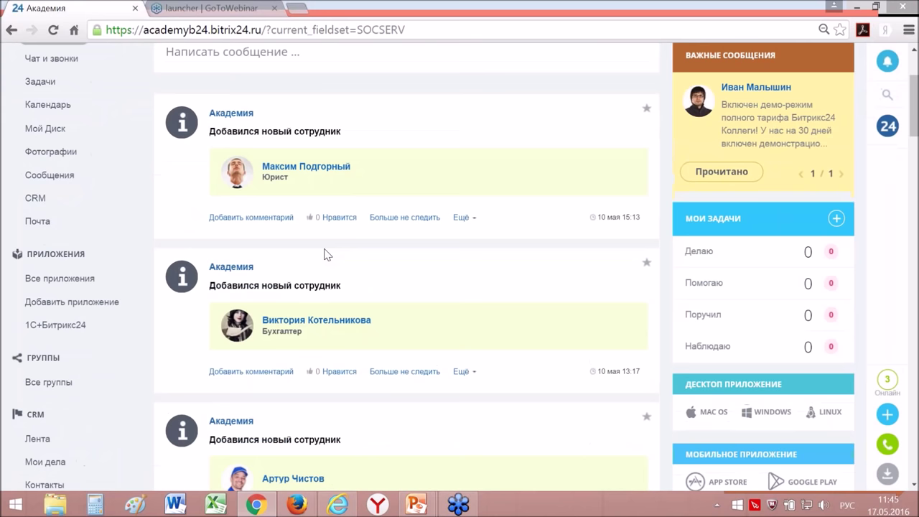
{"action": "scroll", "coordinate": [327, 255], "scroll_direction": "down", "scroll_amount": 1}
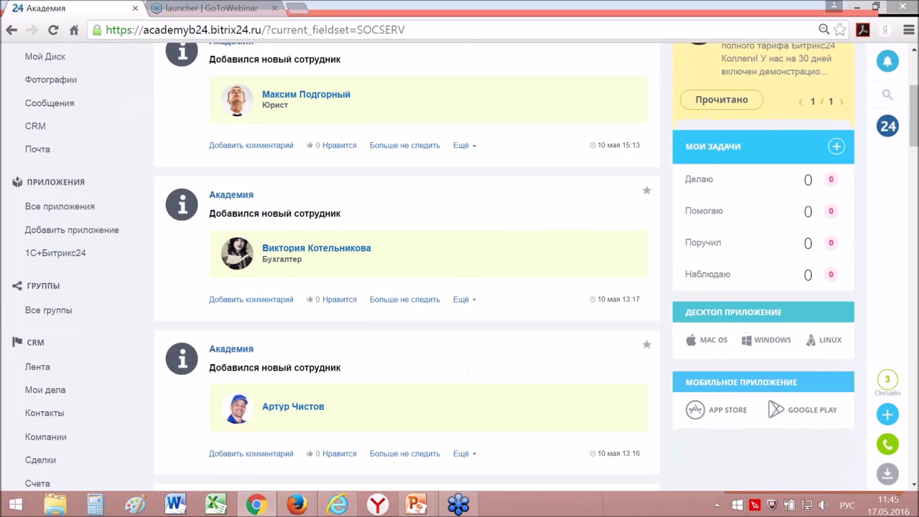
{"action": "scroll", "coordinate": [327, 255], "scroll_direction": "down", "scroll_amount": 2}
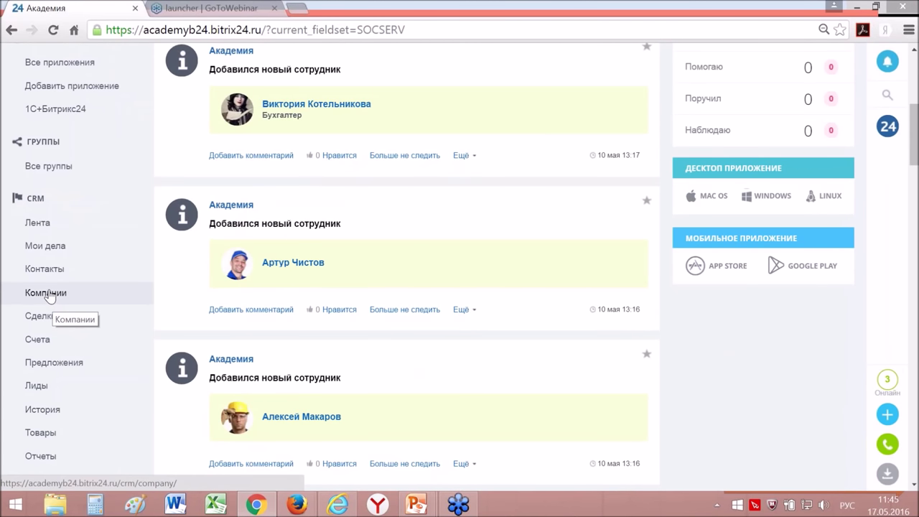
{"action": "scroll", "coordinate": [47, 297], "scroll_direction": "down", "scroll_amount": 4}
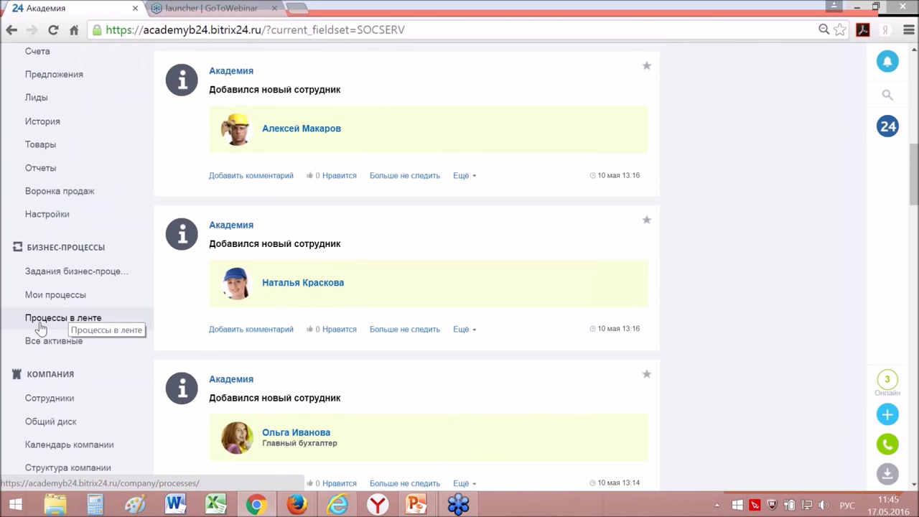
{"action": "scroll", "coordinate": [41, 328], "scroll_direction": "down", "scroll_amount": 2}
{"action": "left_click", "coordinate": [41, 325]}
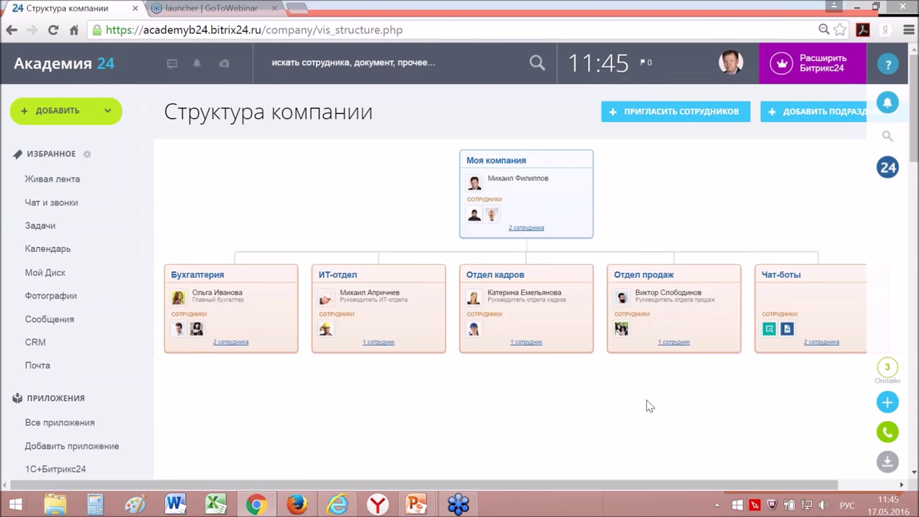
{"action": "mouse_move", "coordinate": [272, 314]}
{"action": "mouse_move", "coordinate": [586, 160]}
{"action": "mouse_move", "coordinate": [237, 293]}
{"action": "mouse_move", "coordinate": [431, 293]}
{"action": "mouse_move", "coordinate": [650, 291]}
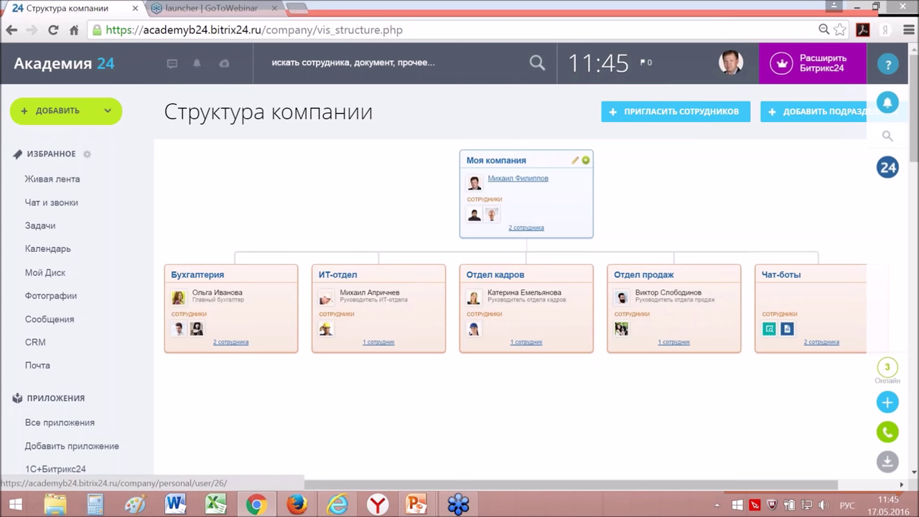
{"action": "mouse_move", "coordinate": [529, 184]}
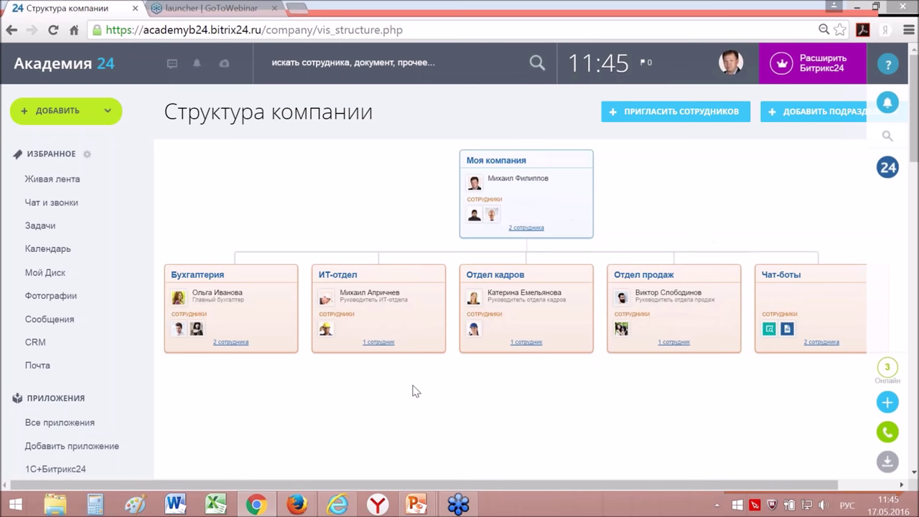
- Open the company list "Новый список" in Списки and view its business process templates
{"action": "scroll", "coordinate": [413, 386], "scroll_direction": "down", "scroll_amount": 1}
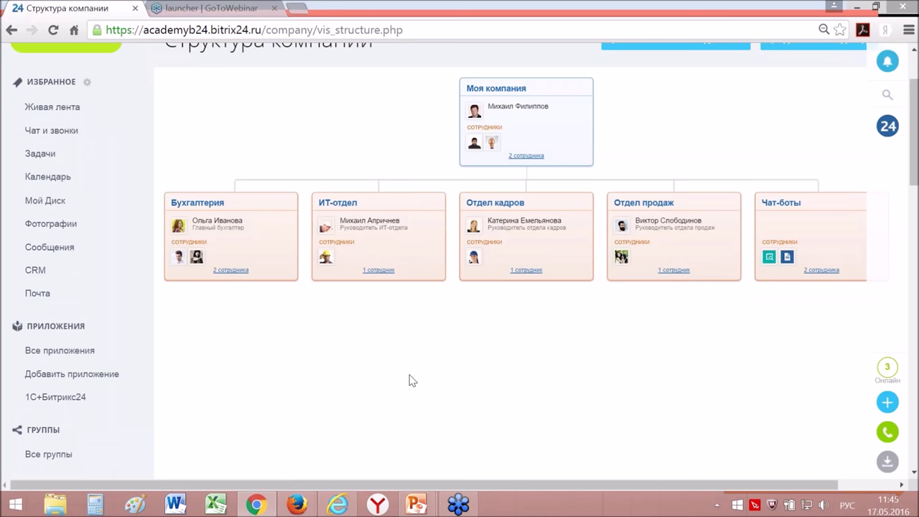
{"action": "scroll", "coordinate": [413, 380], "scroll_direction": "down", "scroll_amount": 1}
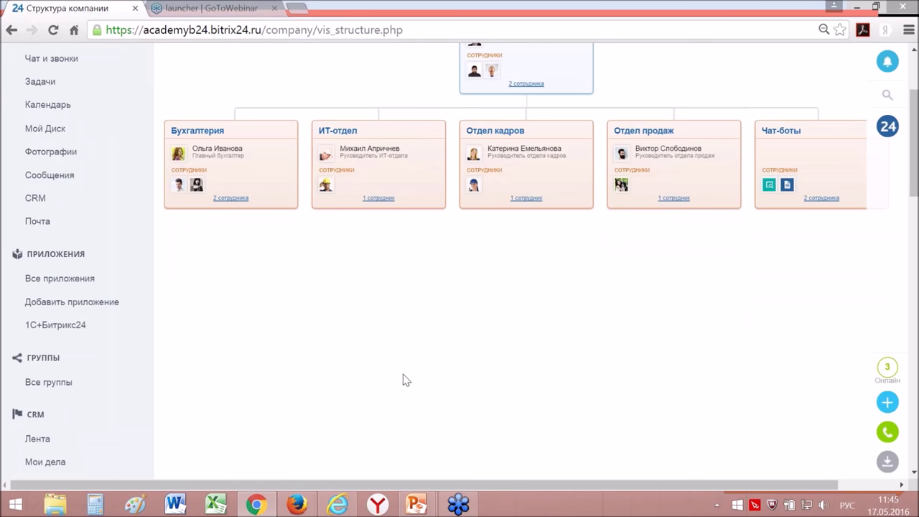
{"action": "scroll", "coordinate": [348, 370], "scroll_direction": "down", "scroll_amount": 1}
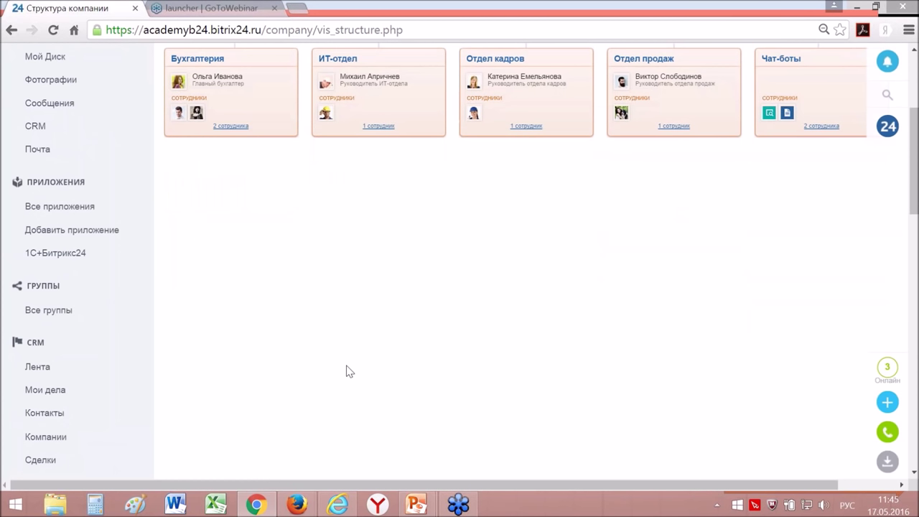
{"action": "scroll", "coordinate": [348, 371], "scroll_direction": "down", "scroll_amount": 2}
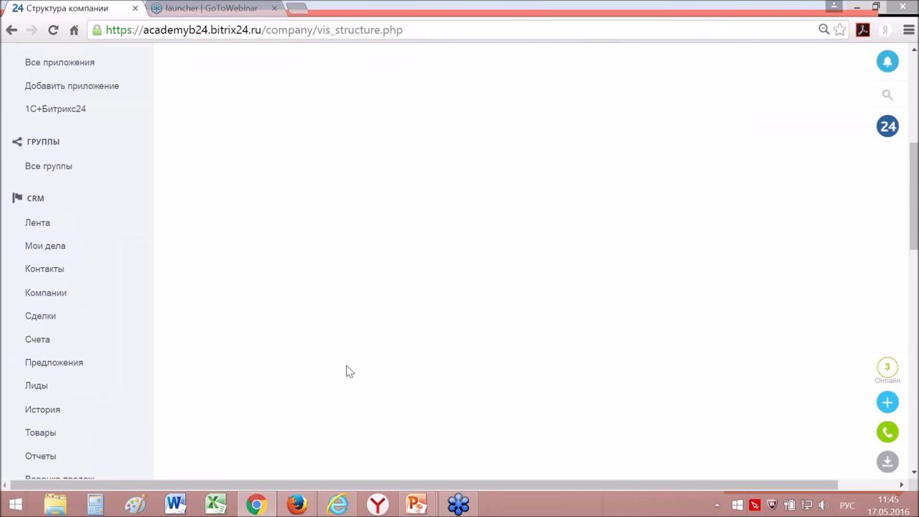
{"action": "scroll", "coordinate": [348, 371], "scroll_direction": "down", "scroll_amount": 2}
{"action": "scroll", "coordinate": [348, 372], "scroll_direction": "down", "scroll_amount": 2}
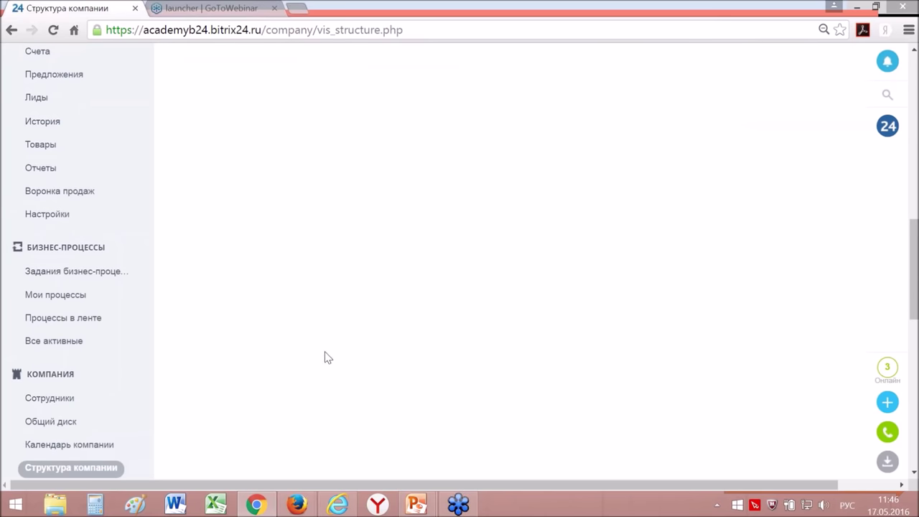
{"action": "scroll", "coordinate": [325, 358], "scroll_direction": "down", "scroll_amount": 2}
{"action": "scroll", "coordinate": [325, 358], "scroll_direction": "down", "scroll_amount": 4}
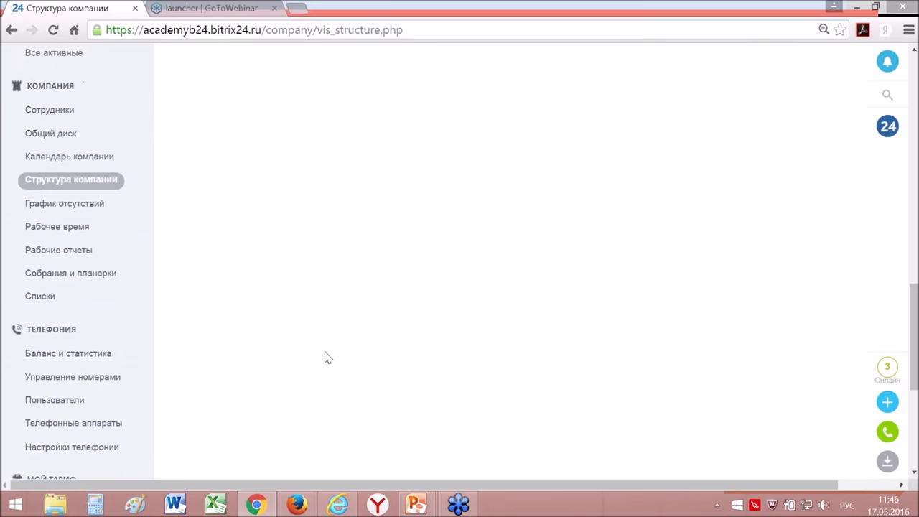
{"action": "scroll", "coordinate": [325, 355], "scroll_direction": "up", "scroll_amount": 2}
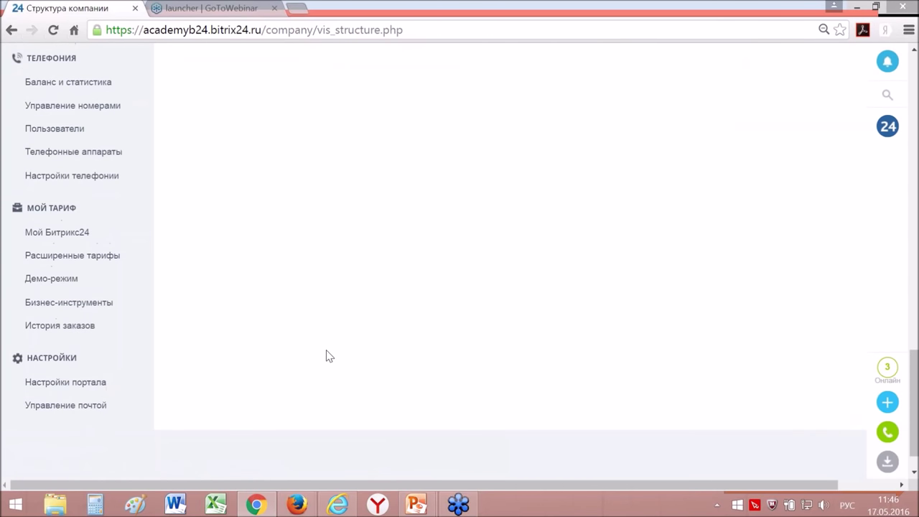
{"action": "scroll", "coordinate": [326, 352], "scroll_direction": "up", "scroll_amount": 3}
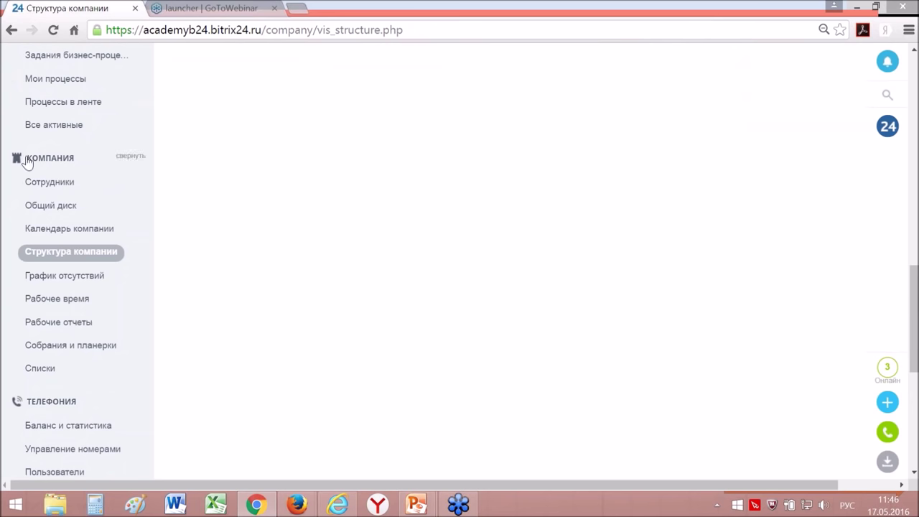
{"action": "left_click", "coordinate": [36, 369]}
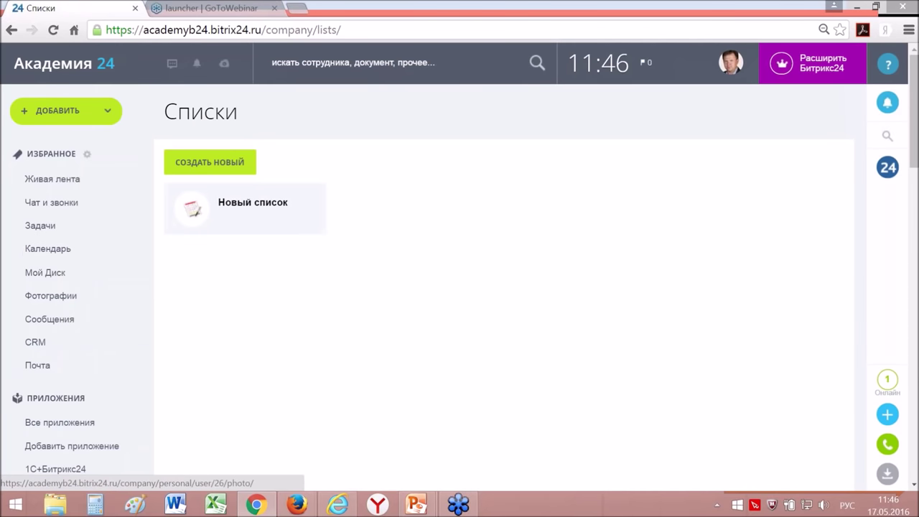
{"action": "left_click", "coordinate": [244, 215]}
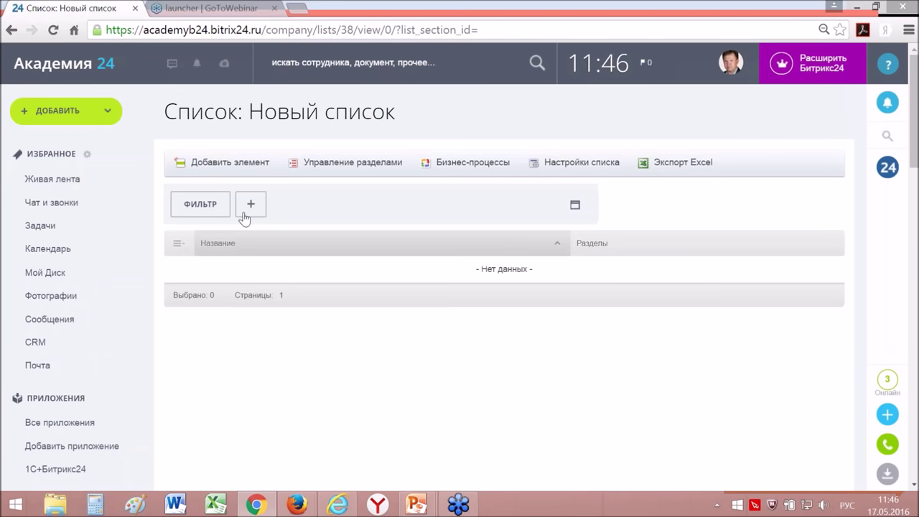
{"action": "left_click", "coordinate": [479, 168]}
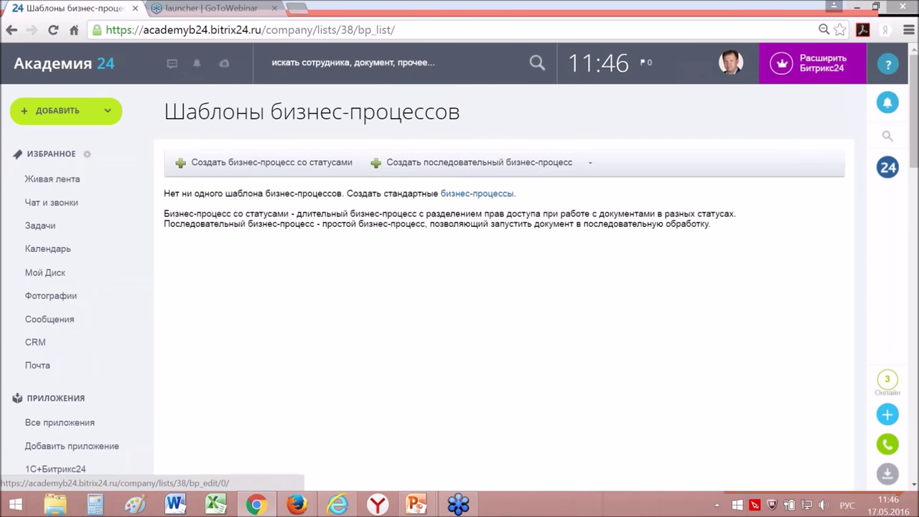
- Activate business processes for the company's shared drive (Общий диск), save the setting, and open the drive's business process templates
{"action": "scroll", "coordinate": [257, 334], "scroll_direction": "down", "scroll_amount": 9}
{"action": "scroll", "coordinate": [260, 337], "scroll_direction": "down", "scroll_amount": 3}
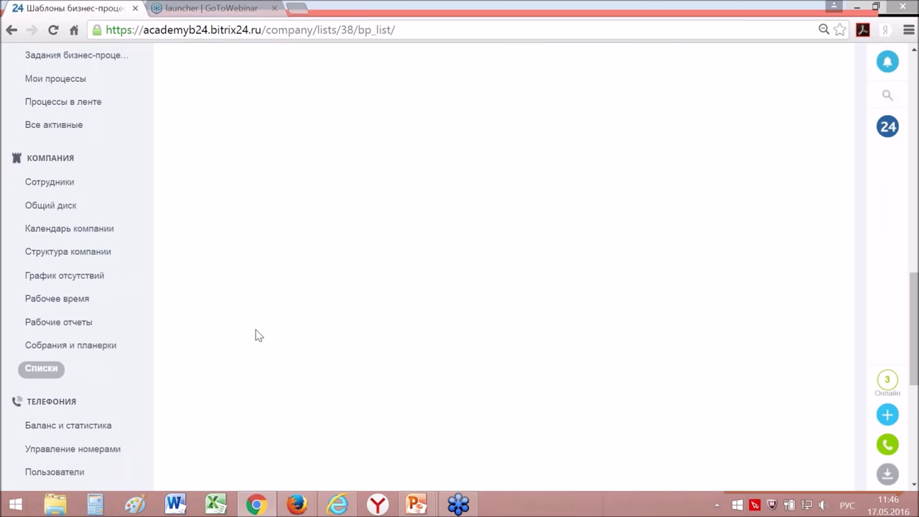
{"action": "scroll", "coordinate": [255, 332], "scroll_direction": "up", "scroll_amount": 2}
{"action": "scroll", "coordinate": [248, 330], "scroll_direction": "down", "scroll_amount": 1}
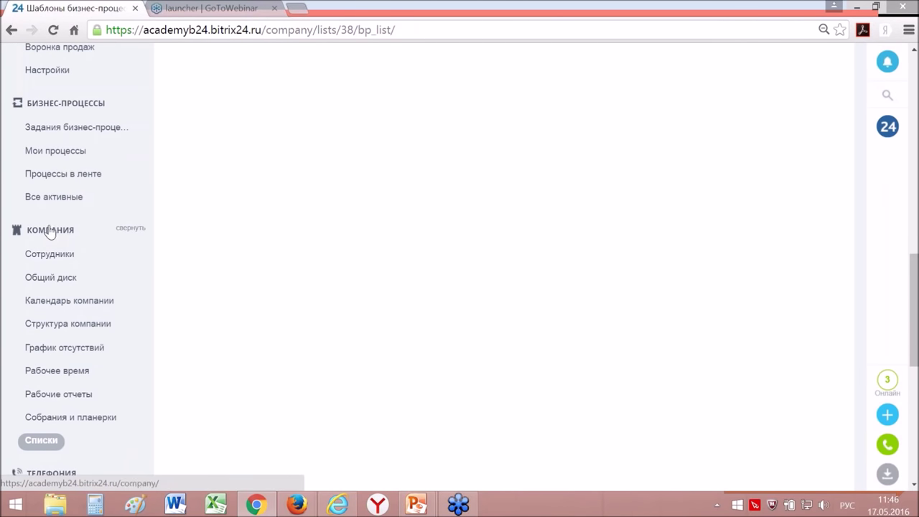
{"action": "left_click", "coordinate": [43, 277]}
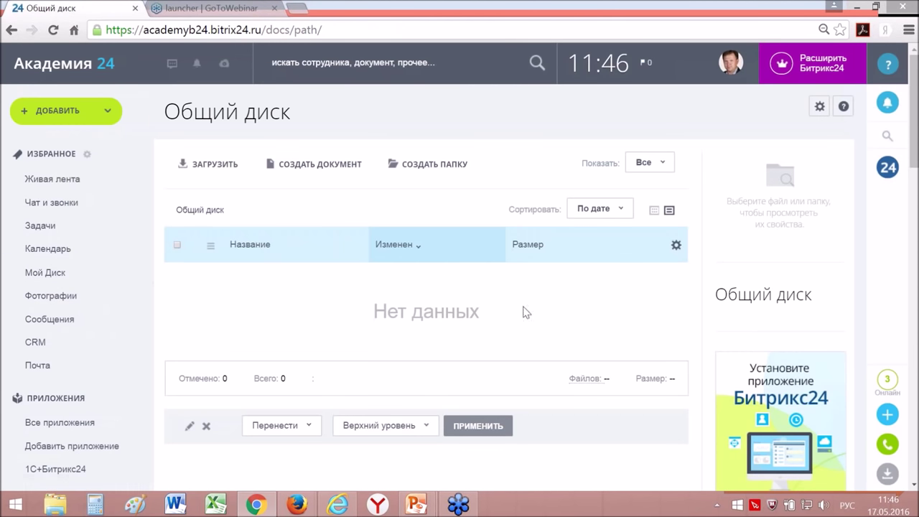
{"action": "left_click", "coordinate": [819, 108]}
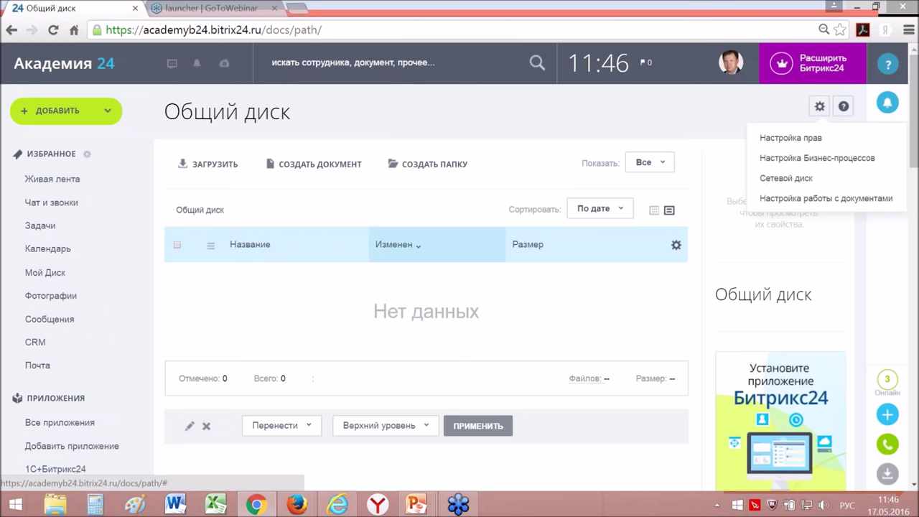
{"action": "left_click", "coordinate": [818, 157]}
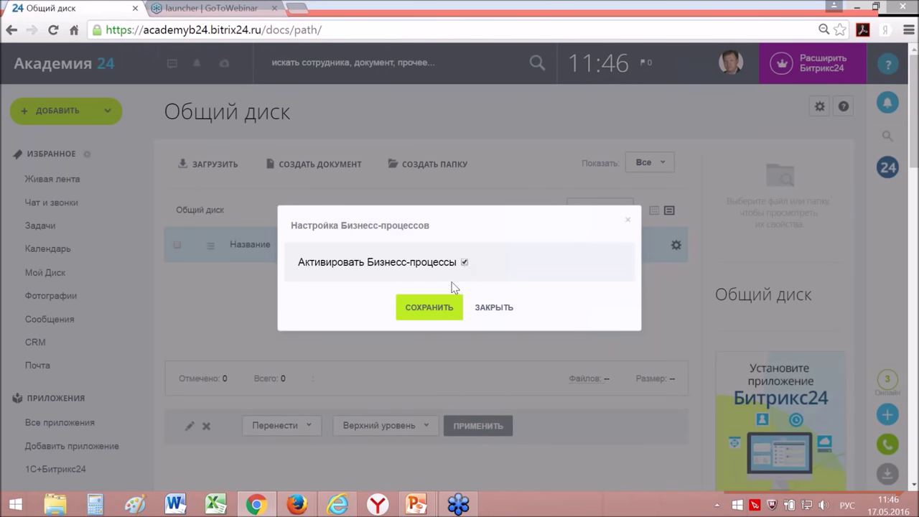
{"action": "left_click", "coordinate": [429, 307]}
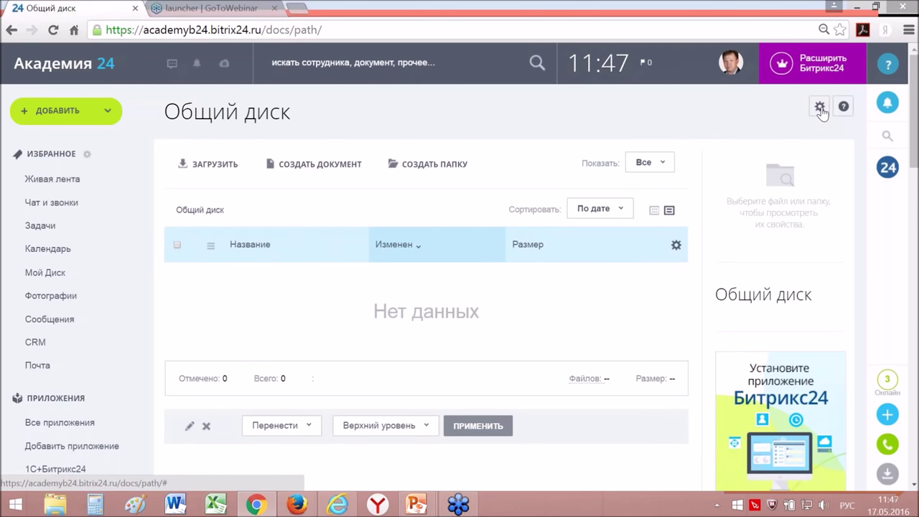
{"action": "left_click", "coordinate": [820, 108]}
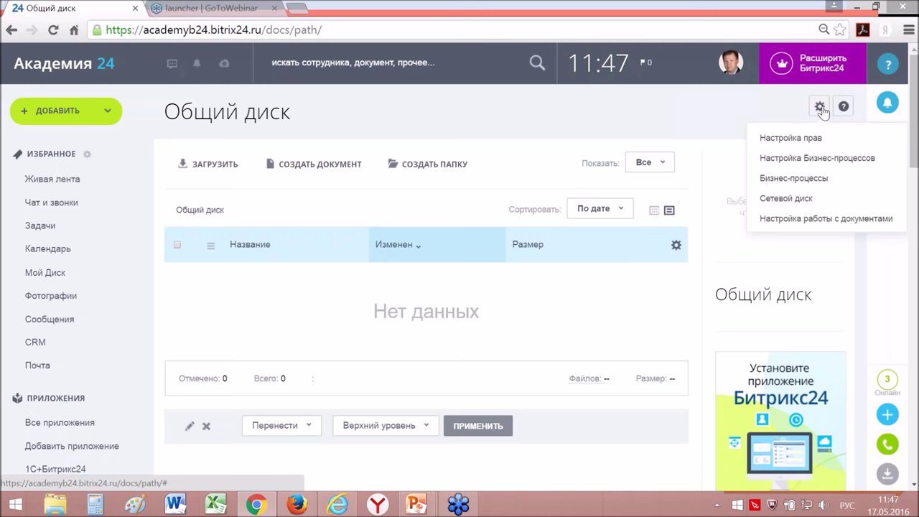
{"action": "left_click", "coordinate": [793, 178]}
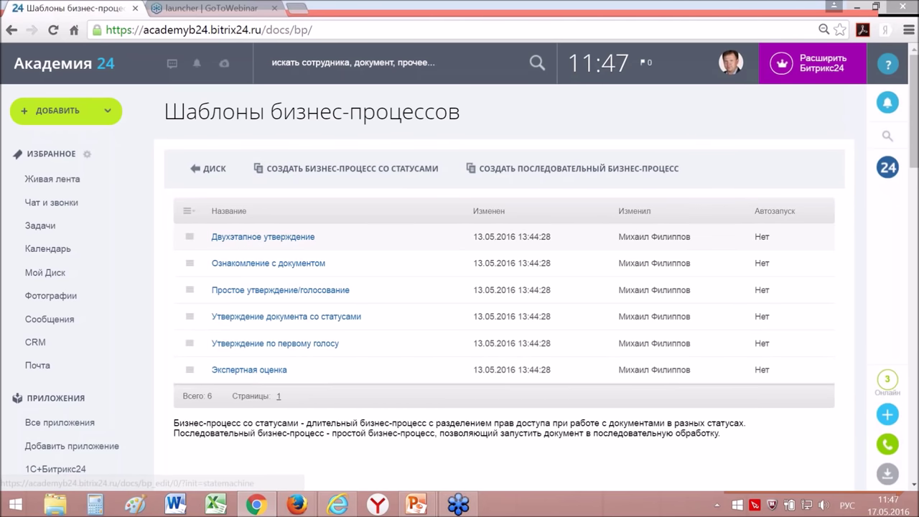
- Open the feed processes page (Процессы в ленте) and look over the available company processes
{"action": "scroll", "coordinate": [460, 287], "scroll_direction": "down", "scroll_amount": 10}
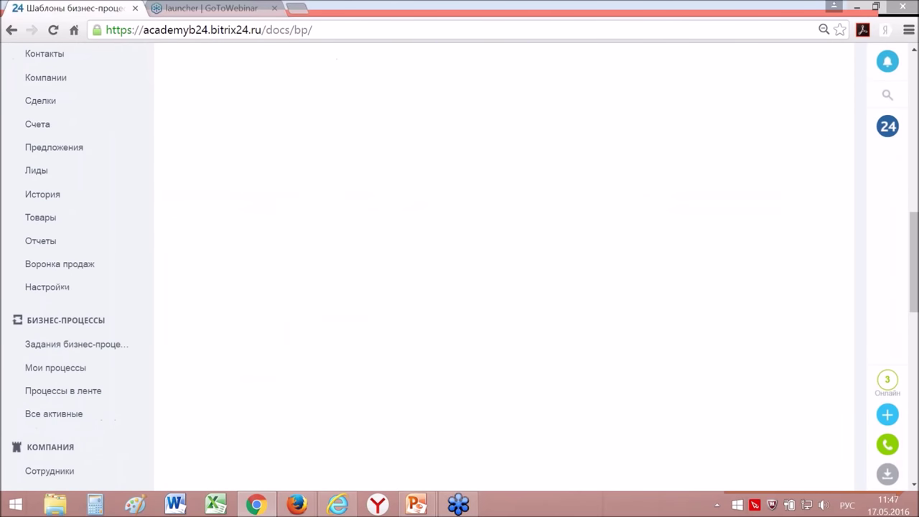
{"action": "scroll", "coordinate": [225, 215], "scroll_direction": "down", "scroll_amount": 1}
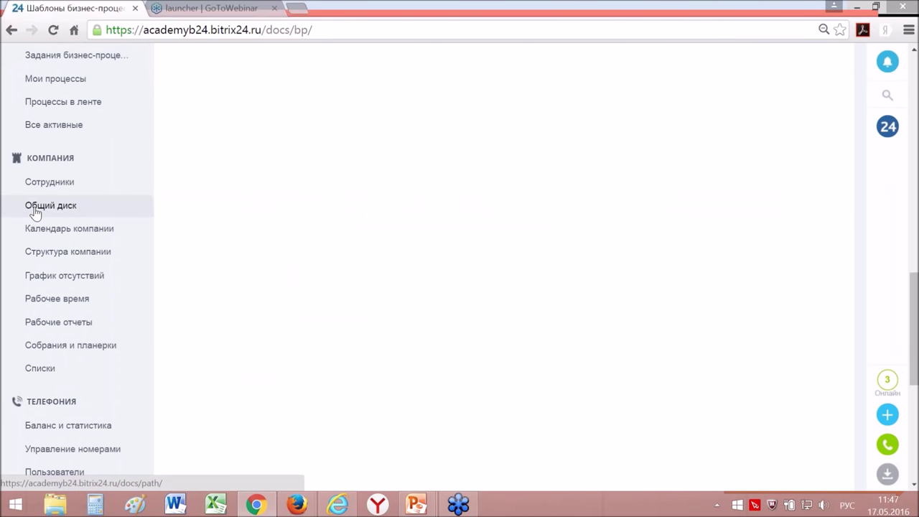
{"action": "scroll", "coordinate": [34, 212], "scroll_direction": "up", "scroll_amount": 1}
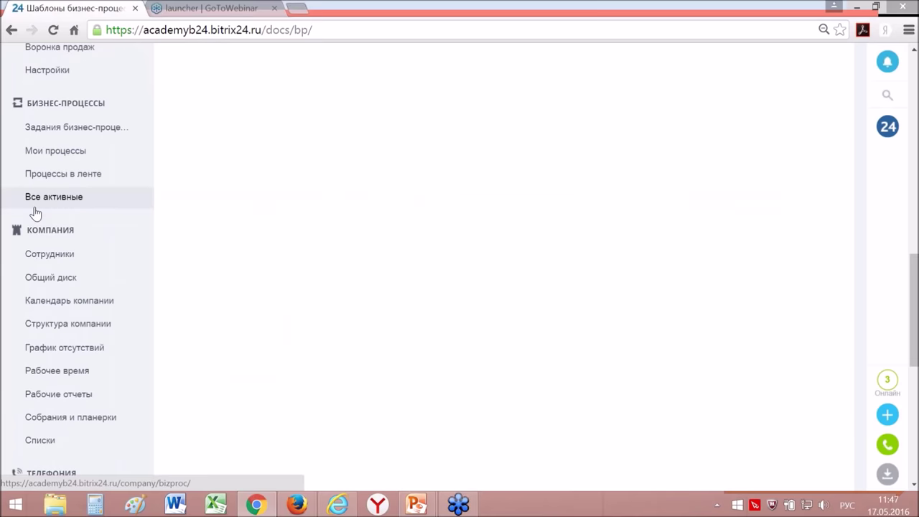
{"action": "scroll", "coordinate": [34, 213], "scroll_direction": "up", "scroll_amount": 1}
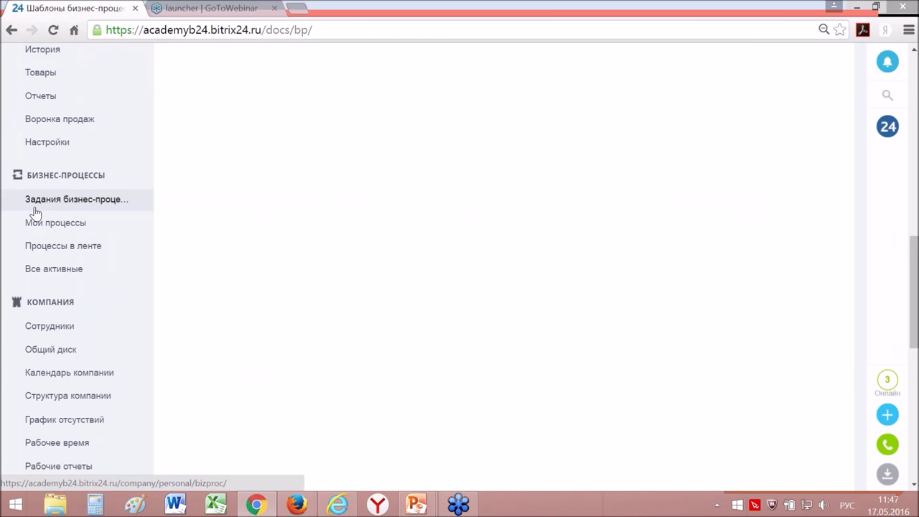
{"action": "left_click", "coordinate": [56, 248]}
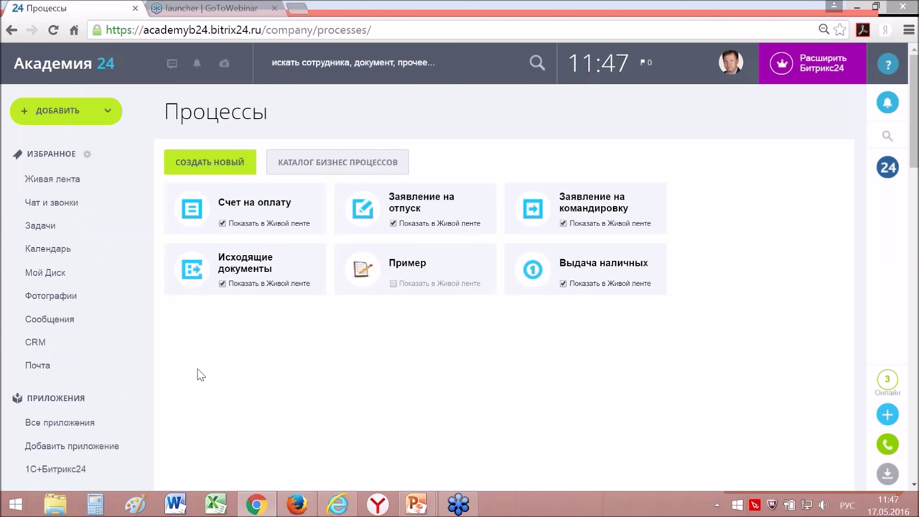
{"action": "scroll", "coordinate": [200, 379], "scroll_direction": "down", "scroll_amount": 1}
{"action": "scroll", "coordinate": [200, 379], "scroll_direction": "down", "scroll_amount": 2}
{"action": "scroll", "coordinate": [304, 318], "scroll_direction": "up", "scroll_amount": 3}
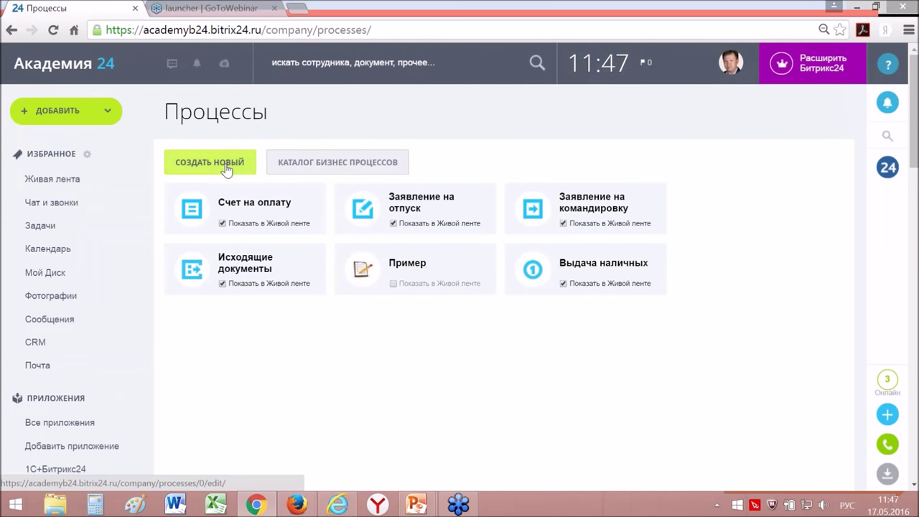
- Open the CRM settings page (Настройки)
{"action": "scroll", "coordinate": [237, 211], "scroll_direction": "down", "scroll_amount": 1}
{"action": "scroll", "coordinate": [438, 273], "scroll_direction": "down", "scroll_amount": 5}
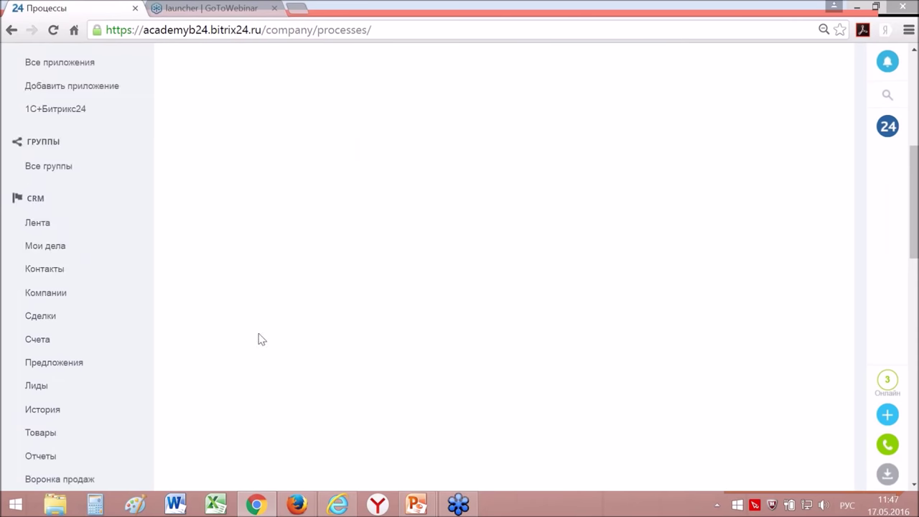
{"action": "scroll", "coordinate": [260, 339], "scroll_direction": "down", "scroll_amount": 1}
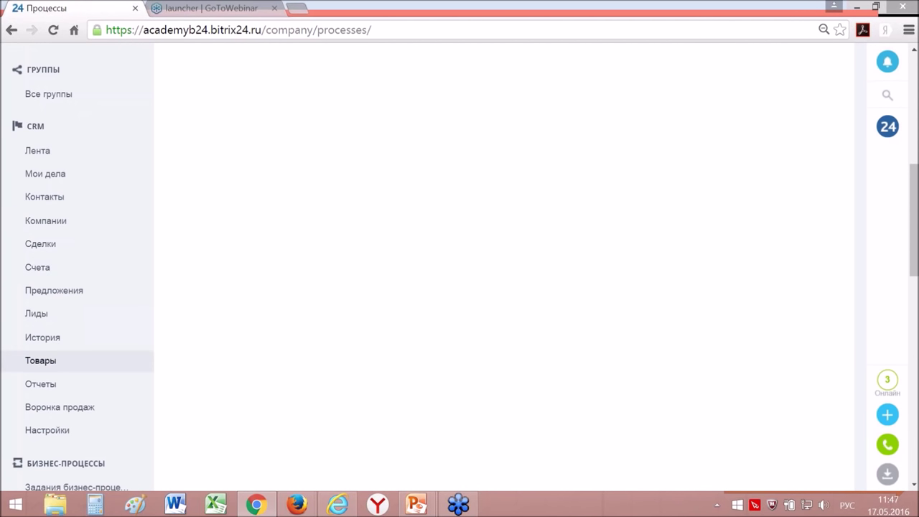
{"action": "left_click", "coordinate": [47, 433]}
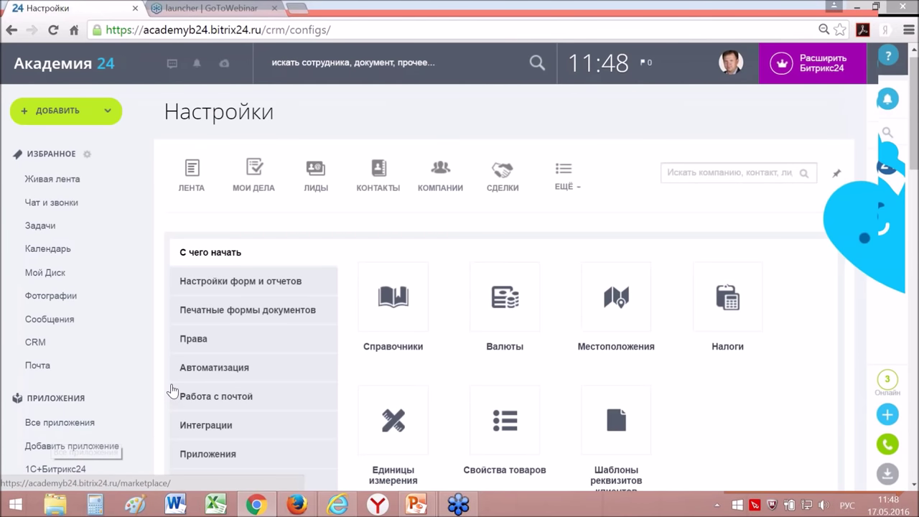
- Open the business processes page (Бизнес-процессы) from the CRM automation settings (Автоматизация)
{"action": "scroll", "coordinate": [172, 392], "scroll_direction": "down", "scroll_amount": 2}
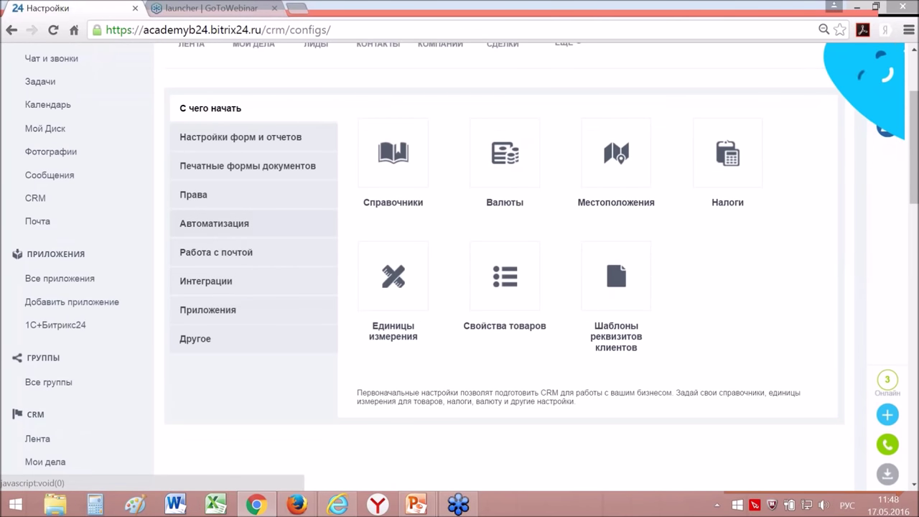
{"action": "left_click", "coordinate": [265, 229]}
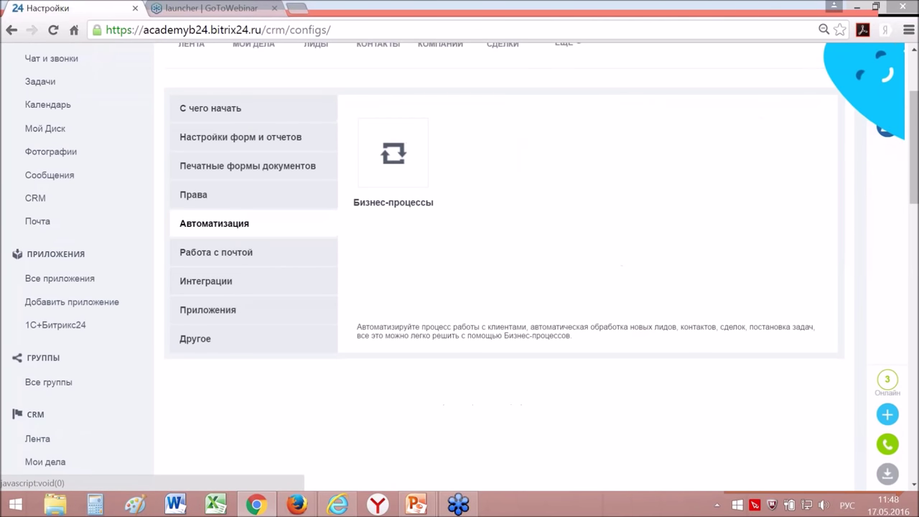
{"action": "left_click", "coordinate": [394, 158]}
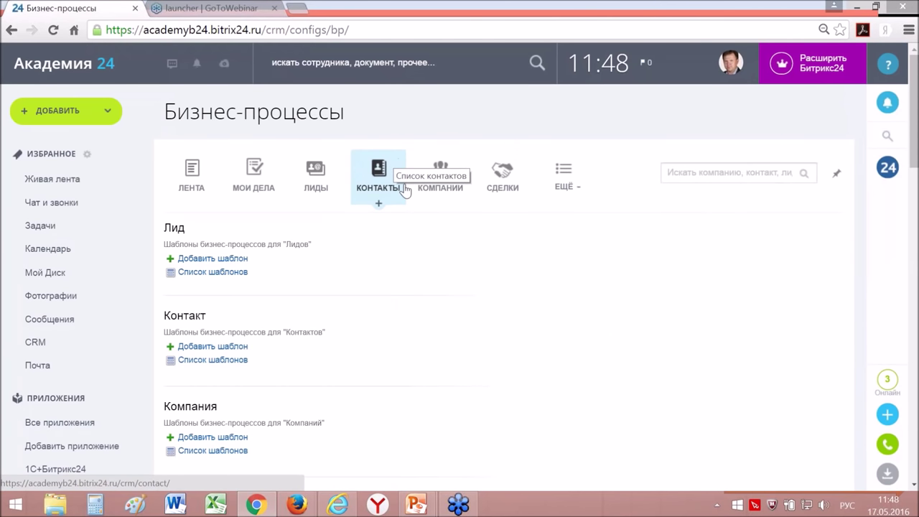
- View the list of business process templates for leads (Лид), and return to the CRM business processes page
{"action": "scroll", "coordinate": [406, 217], "scroll_direction": "down", "scroll_amount": 2}
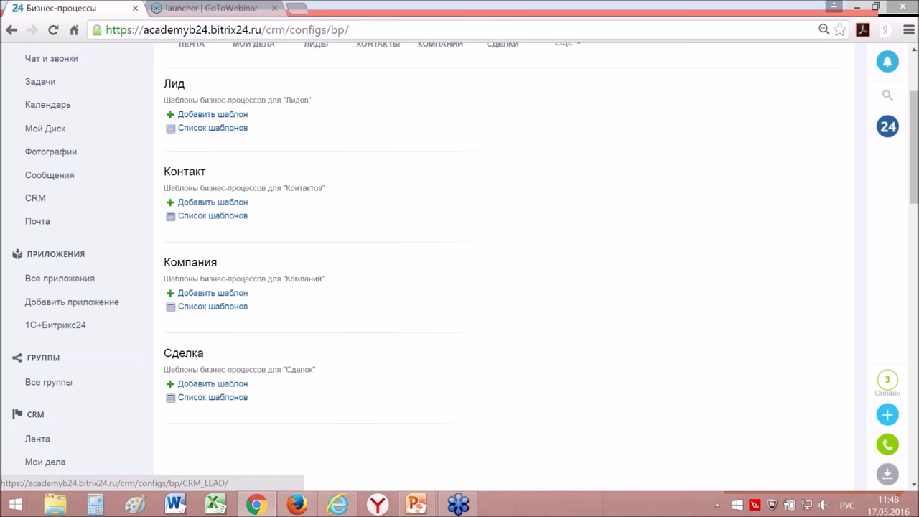
{"action": "left_click", "coordinate": [212, 127]}
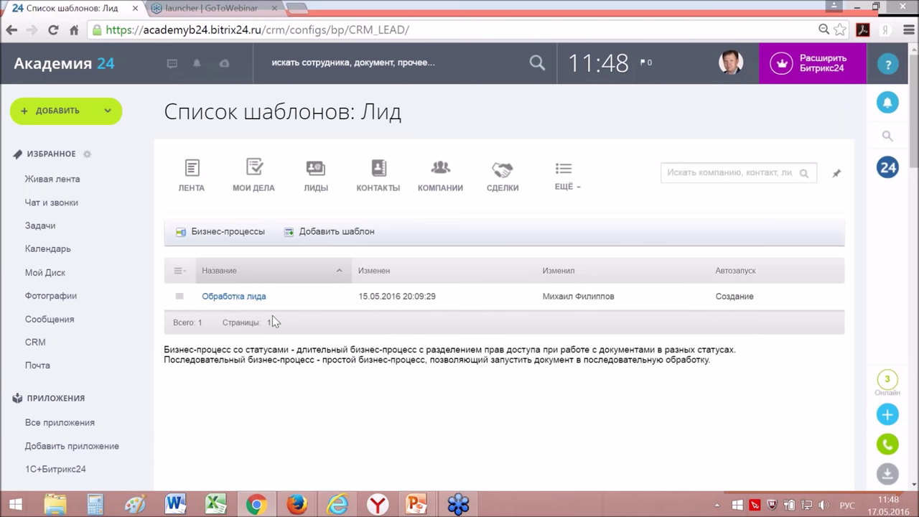
{"action": "left_click", "coordinate": [12, 32]}
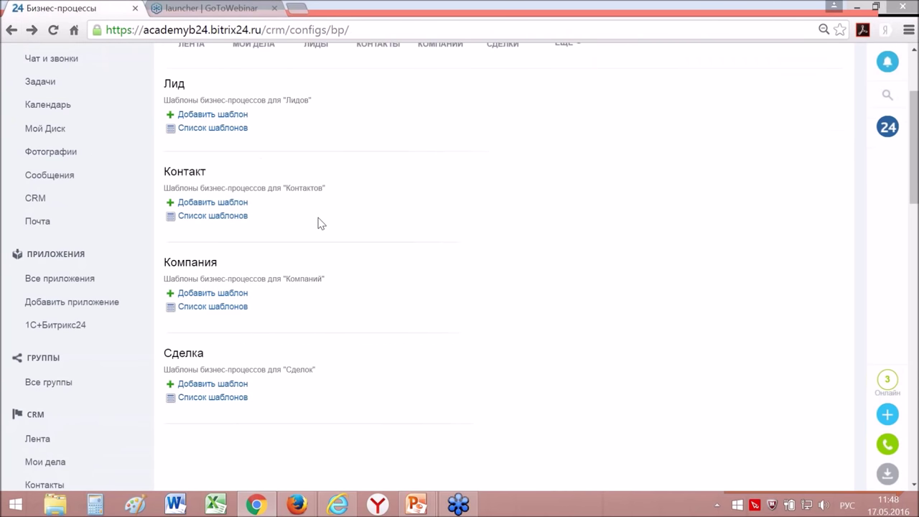
{"action": "scroll", "coordinate": [321, 230], "scroll_direction": "up", "scroll_amount": 1}
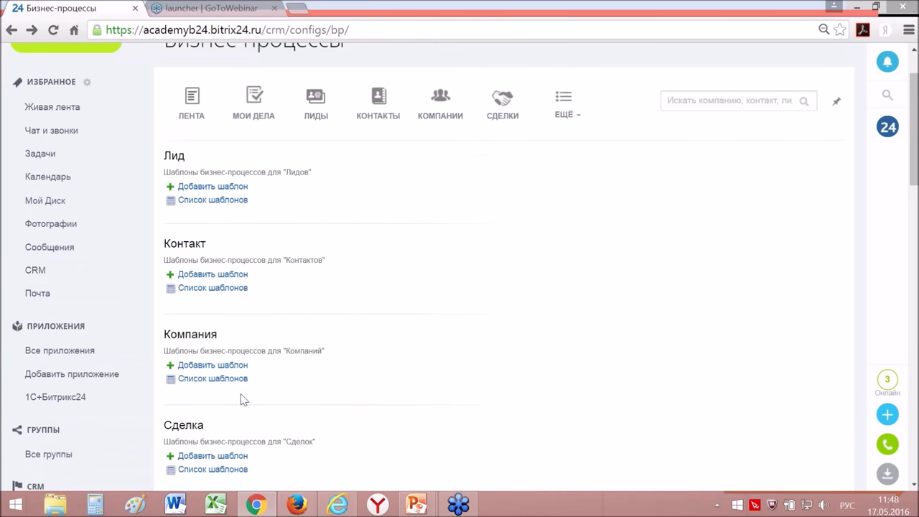
{"action": "scroll", "coordinate": [247, 405], "scroll_direction": "up", "scroll_amount": 1}
- Switch to the PowerPoint presentation and advance to the slide on ways to launch a business process (Способы запуска)
{"action": "key", "text": "alt+Tab"}
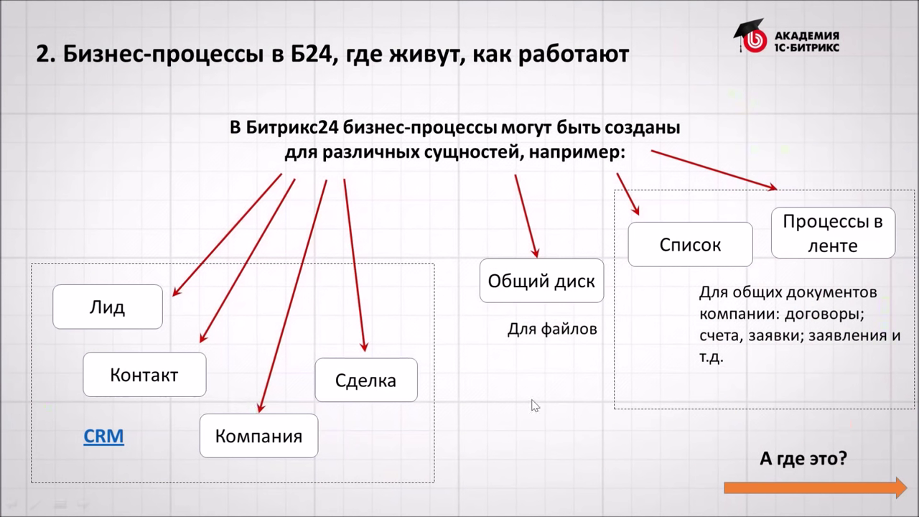
{"action": "key", "text": "Right"}
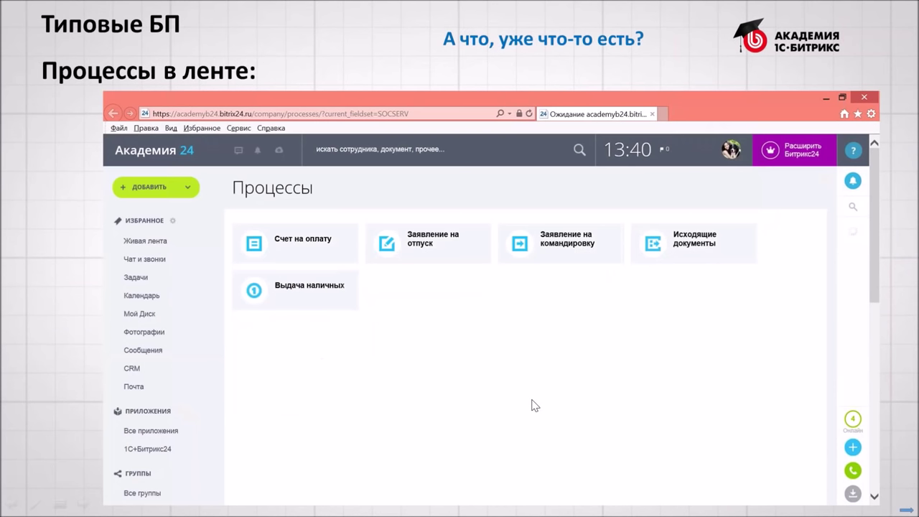
{"action": "key", "text": "Right"}
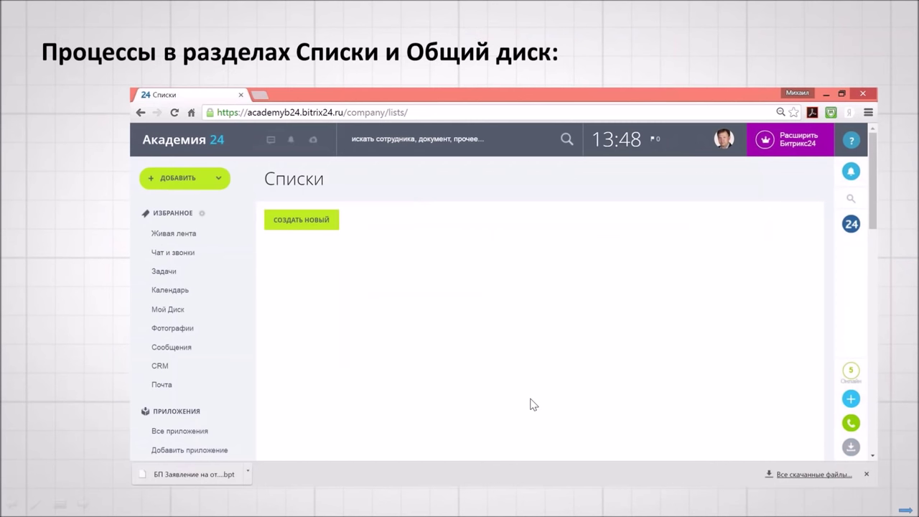
{"action": "key", "text": "Right"}
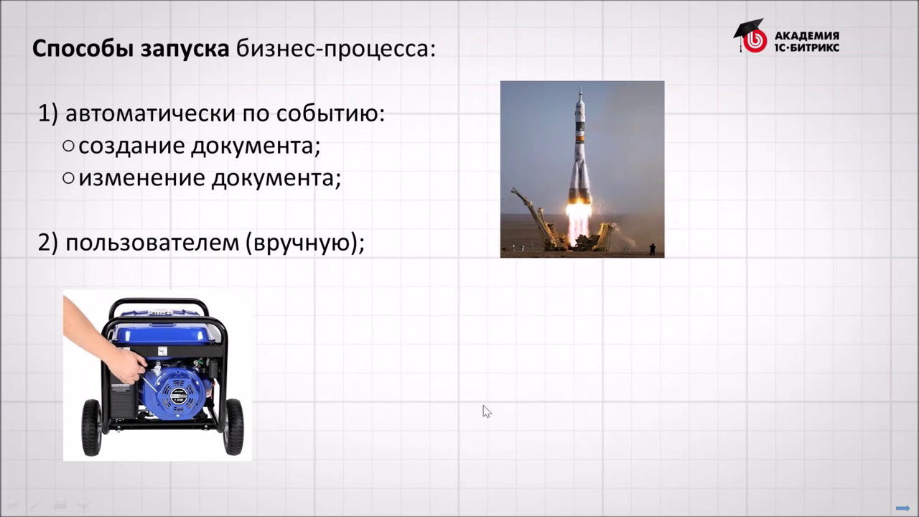
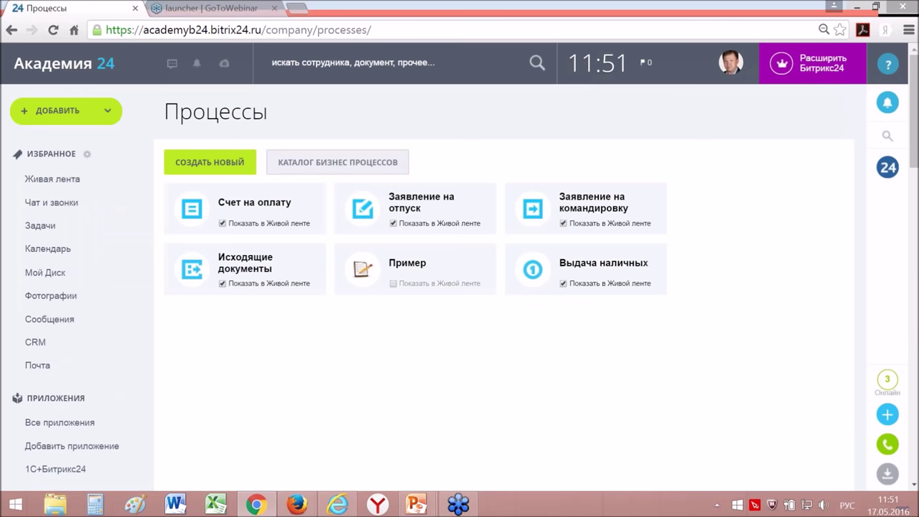
- Open the business process templates of the vacation request process (Заявление на отпуск)
{"action": "left_click", "coordinate": [408, 206]}
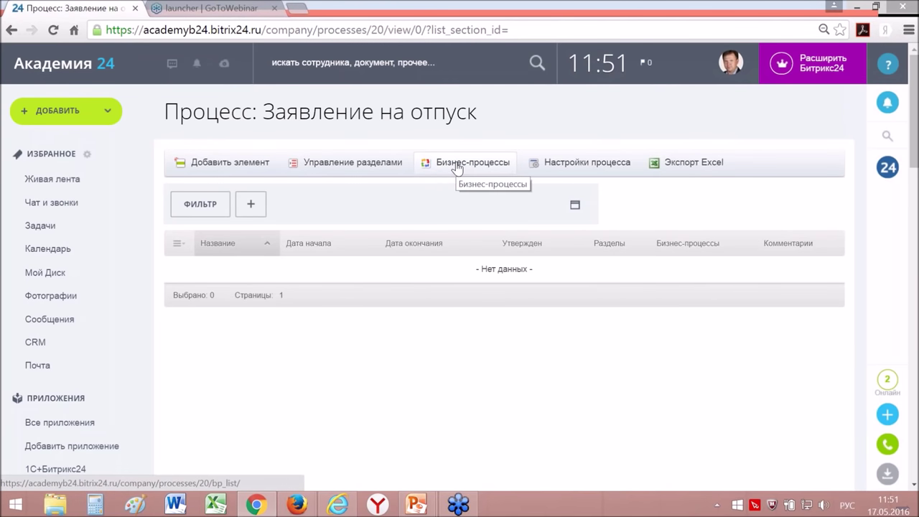
{"action": "left_click", "coordinate": [457, 165]}
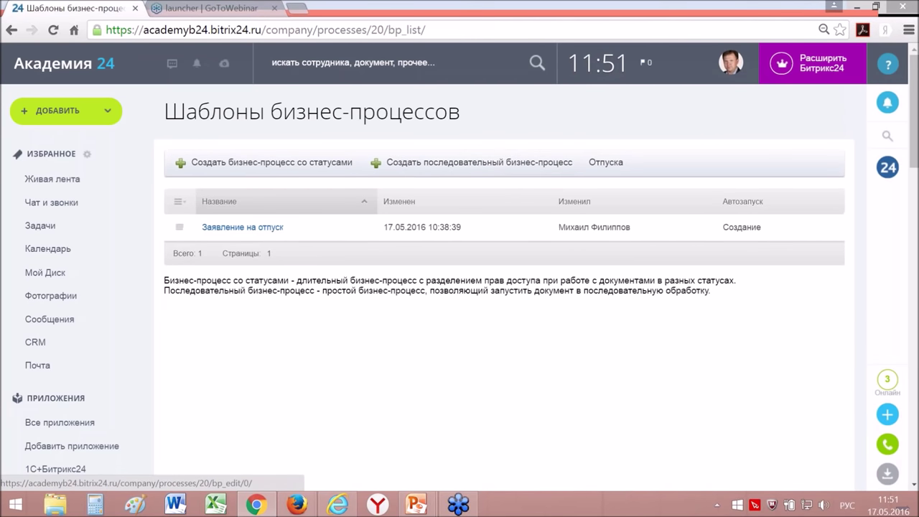
- For the "Заявление на отпуск" template, disable autostart on creation and enable autostart on change
{"action": "left_click", "coordinate": [180, 229]}
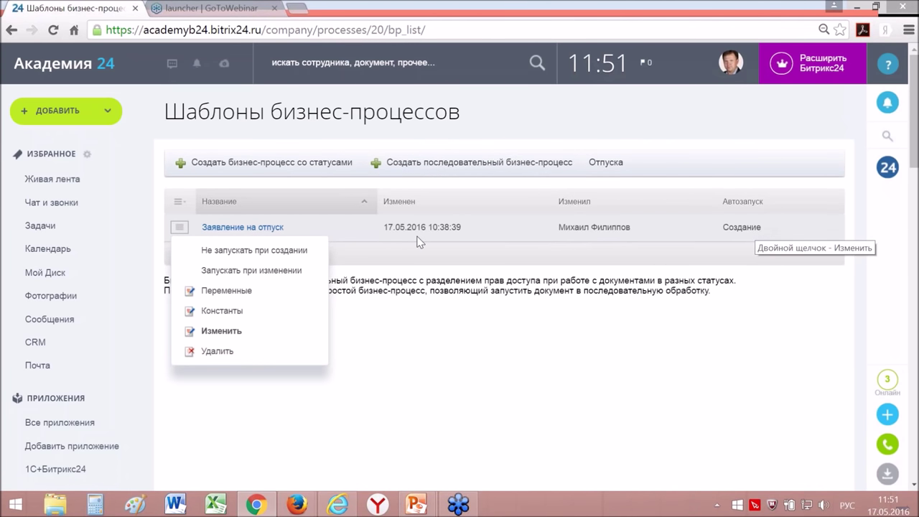
{"action": "left_click", "coordinate": [201, 253]}
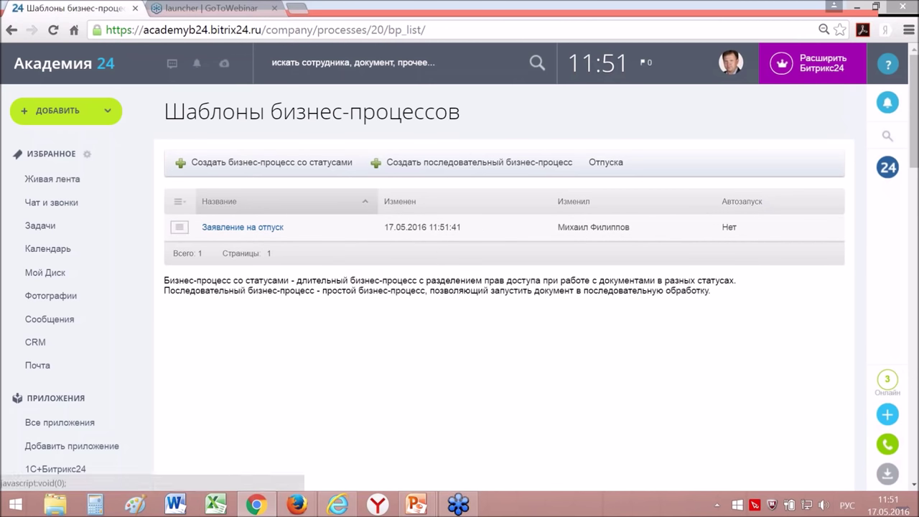
{"action": "left_click", "coordinate": [180, 227]}
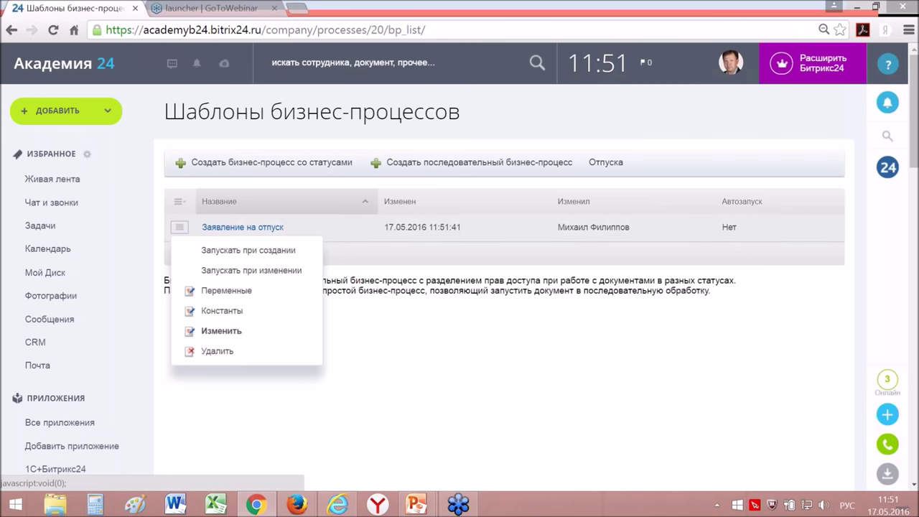
{"action": "left_click", "coordinate": [212, 271]}
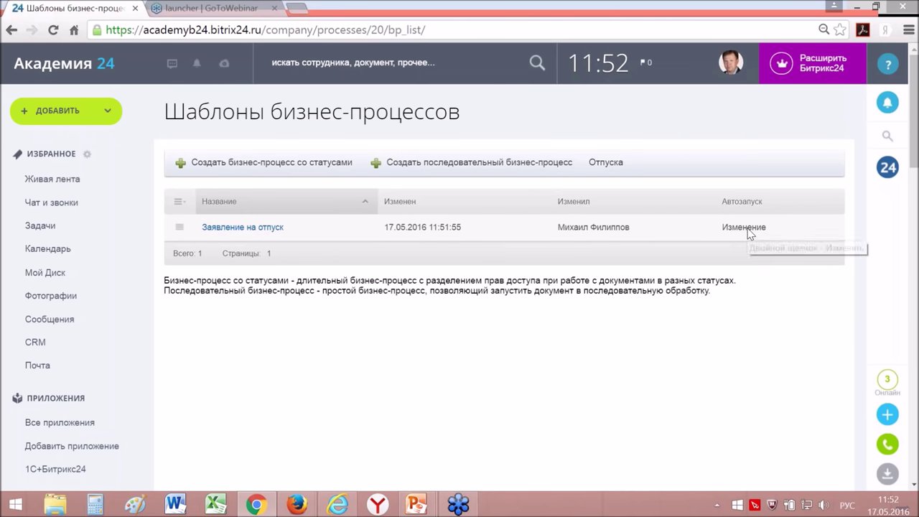
- Re-enable autostart on creation for the "Заявление на отпуск" template and disable its autostart on change
{"action": "left_click", "coordinate": [178, 228]}
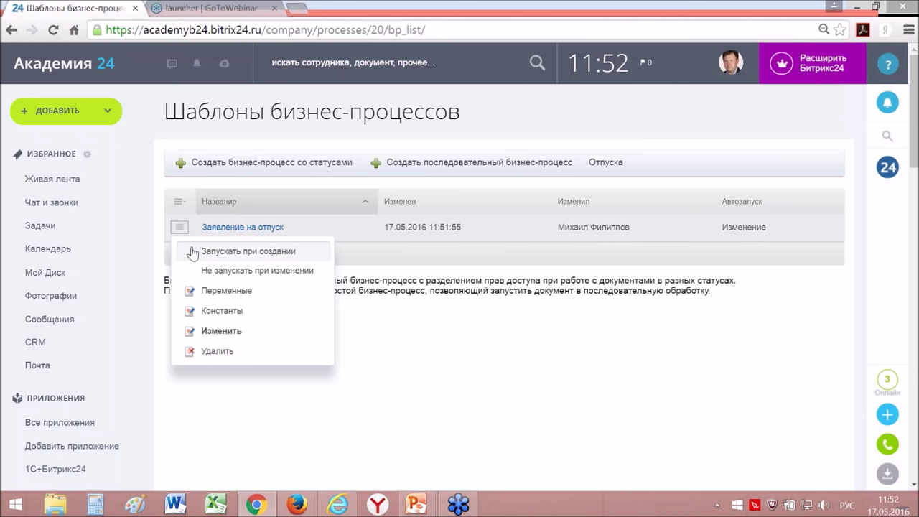
{"action": "left_click", "coordinate": [193, 251]}
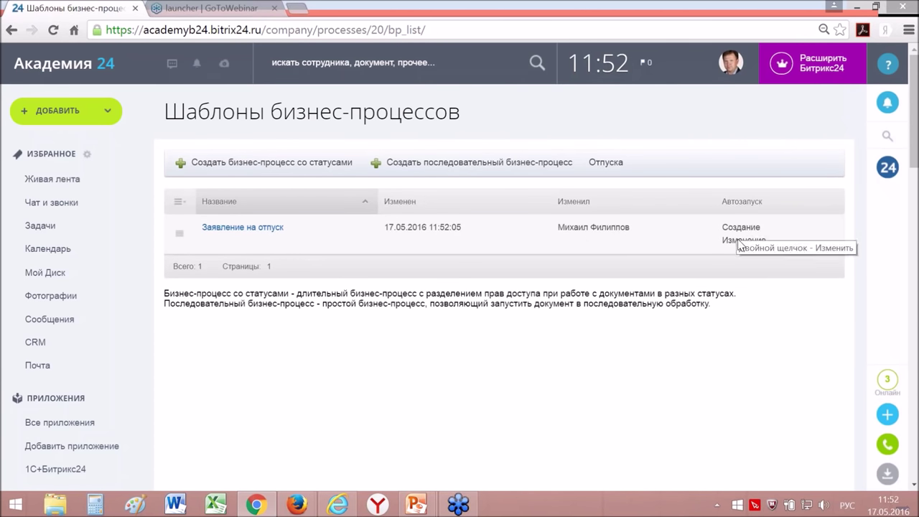
{"action": "left_click", "coordinate": [180, 233]}
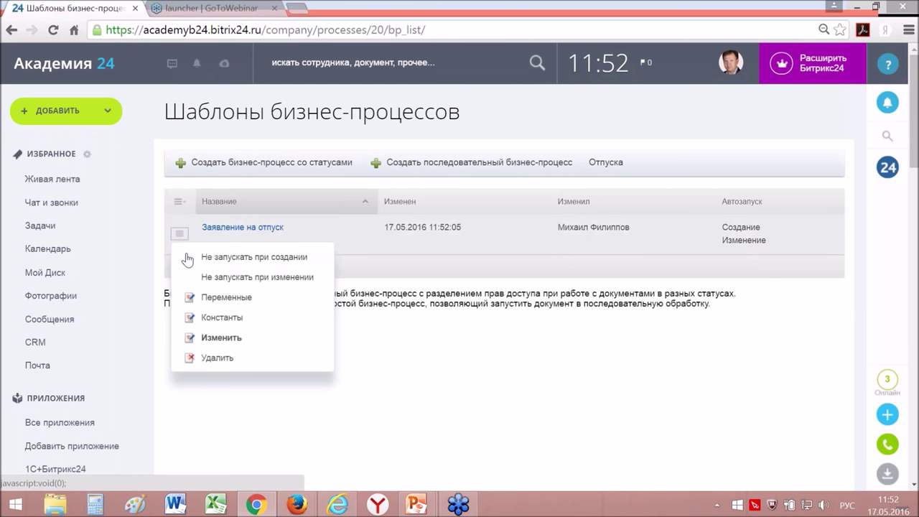
{"action": "left_click", "coordinate": [194, 277]}
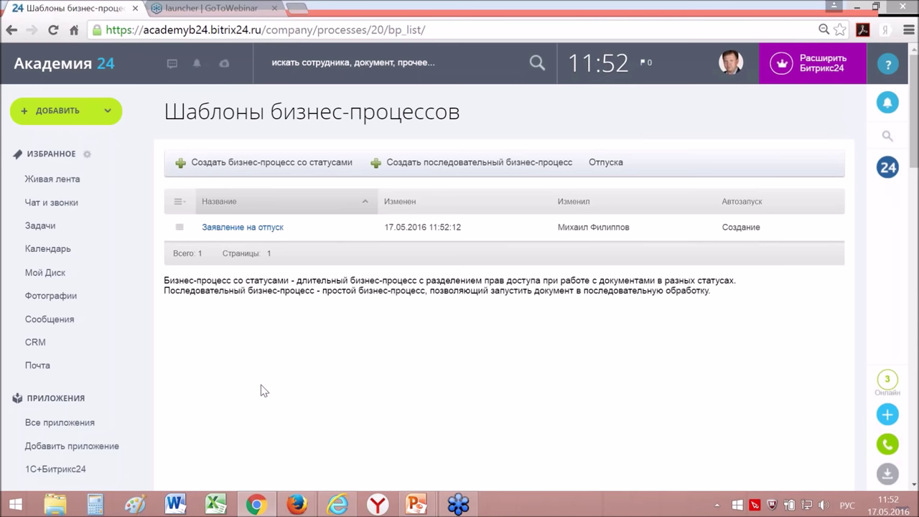
- Open the company structure (Структура компании) and view the employee and the head of the sales department (Отдел продаж)
{"action": "key", "text": "alt+Tab"}
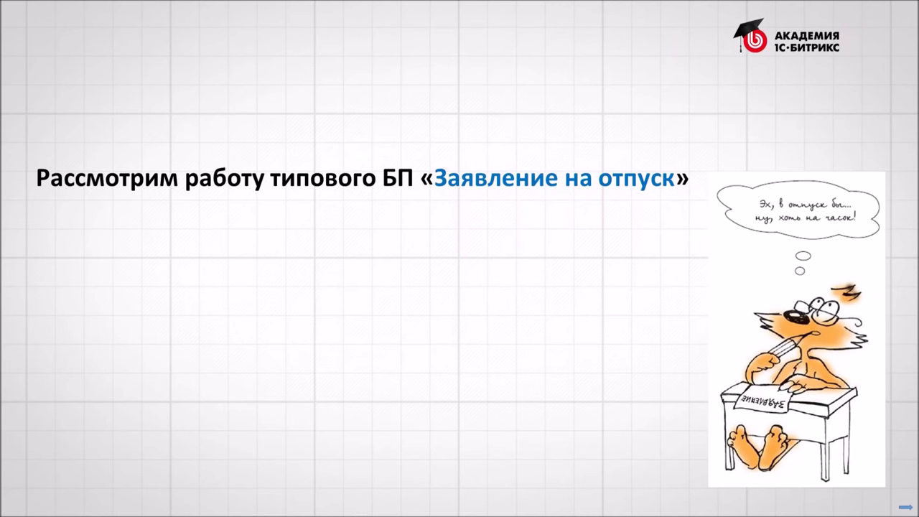
{"action": "key", "text": "alt+Tab"}
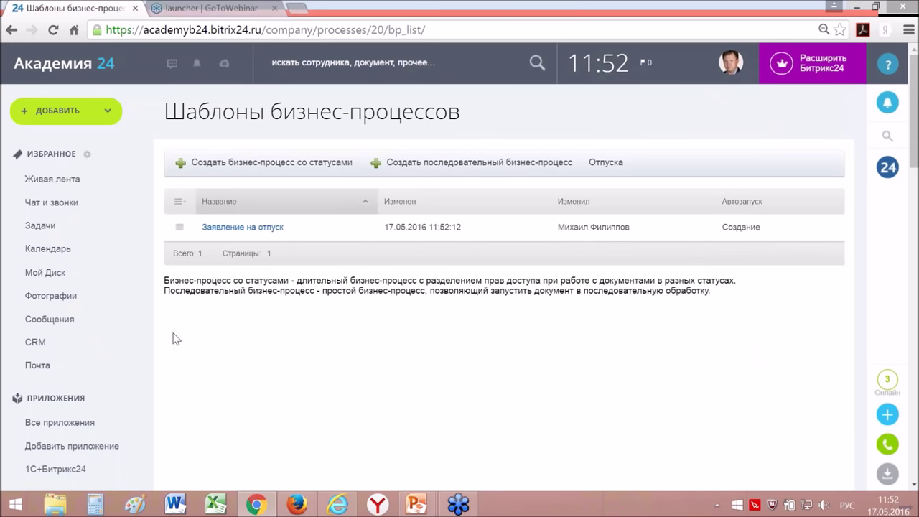
{"action": "scroll", "coordinate": [184, 352], "scroll_direction": "down", "scroll_amount": 4}
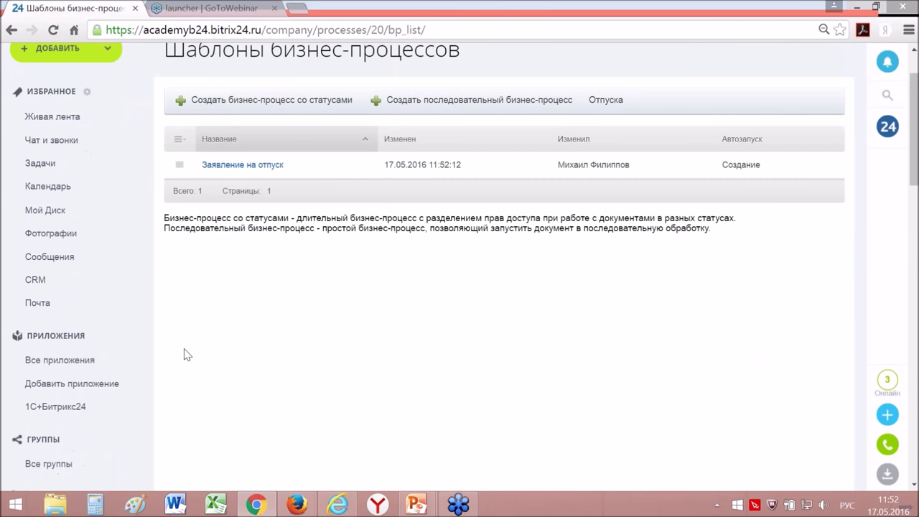
{"action": "scroll", "coordinate": [197, 369], "scroll_direction": "down", "scroll_amount": 4}
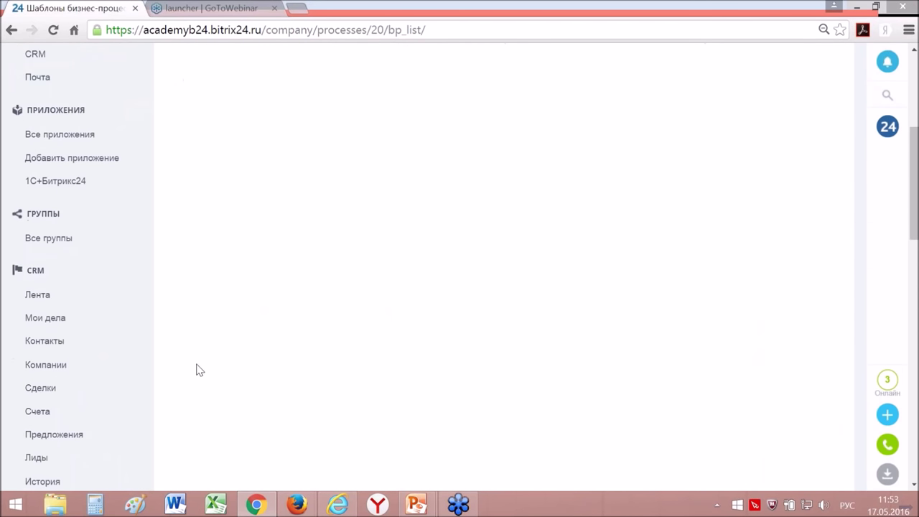
{"action": "scroll", "coordinate": [201, 371], "scroll_direction": "down", "scroll_amount": 2}
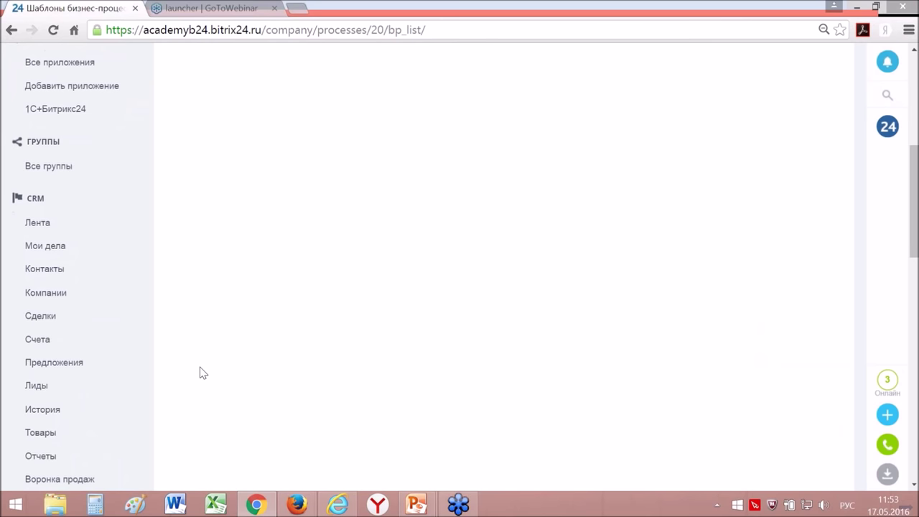
{"action": "scroll", "coordinate": [270, 381], "scroll_direction": "down", "scroll_amount": 2}
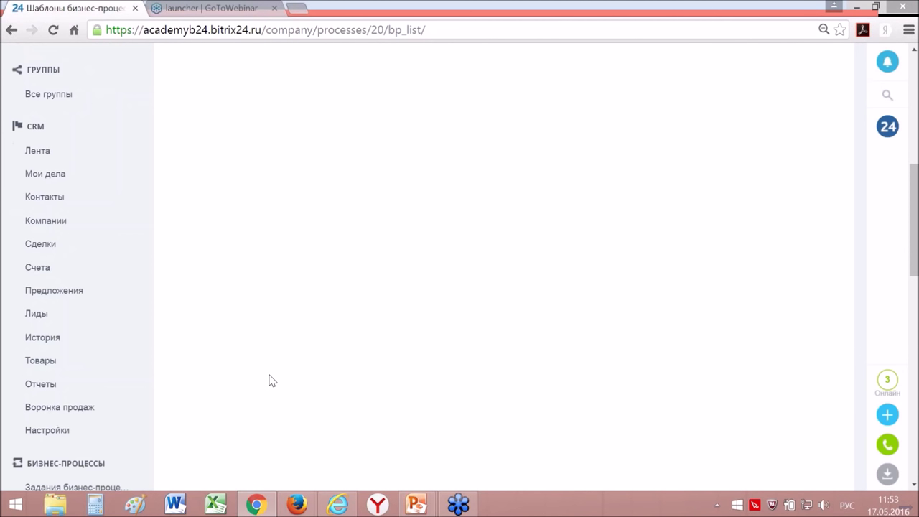
{"action": "scroll", "coordinate": [273, 383], "scroll_direction": "down", "scroll_amount": 8}
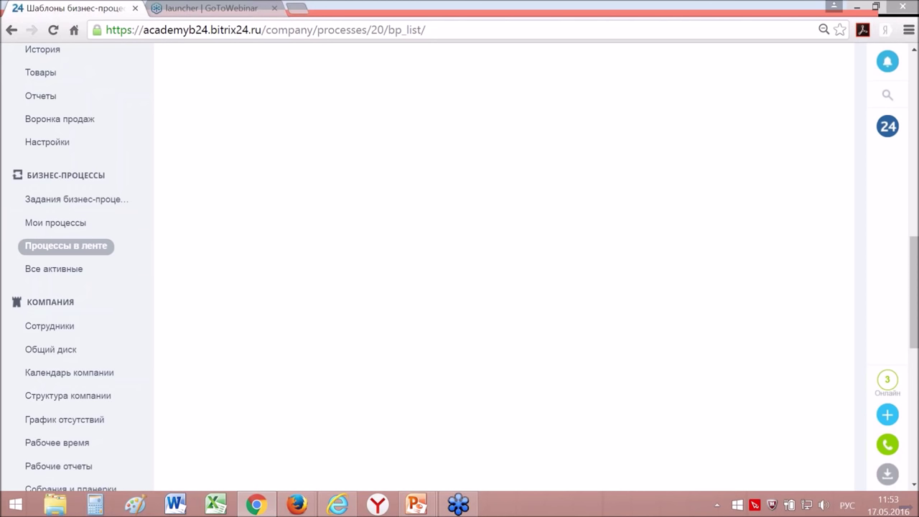
{"action": "scroll", "coordinate": [108, 308], "scroll_direction": "down", "scroll_amount": 1}
{"action": "left_click", "coordinate": [92, 329]}
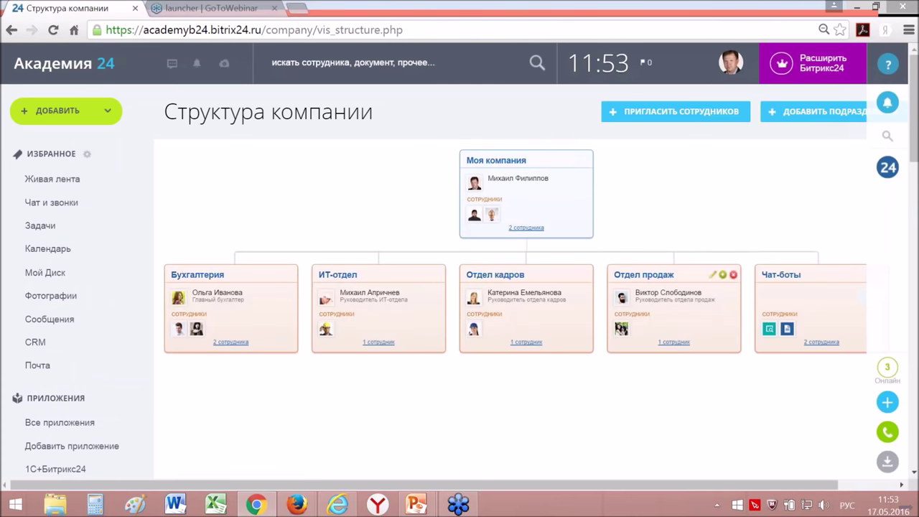
{"action": "mouse_move", "coordinate": [624, 329]}
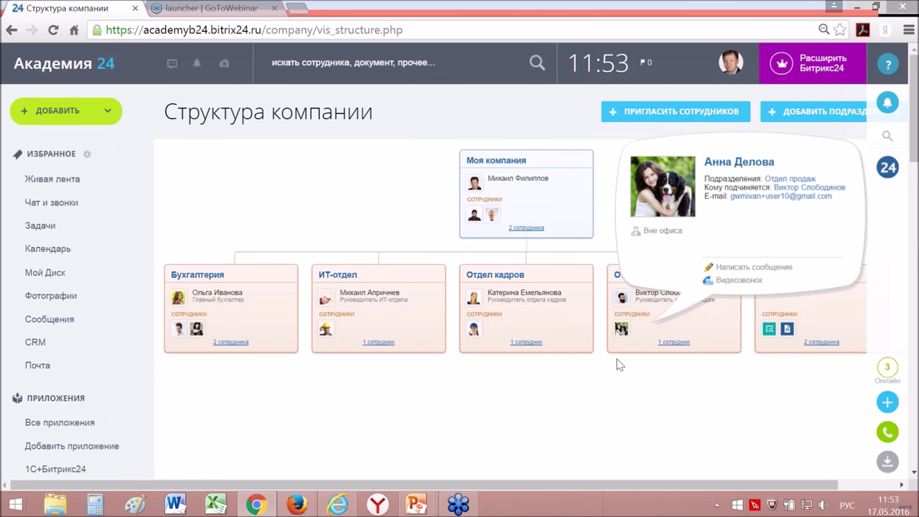
{"action": "mouse_move", "coordinate": [625, 301]}
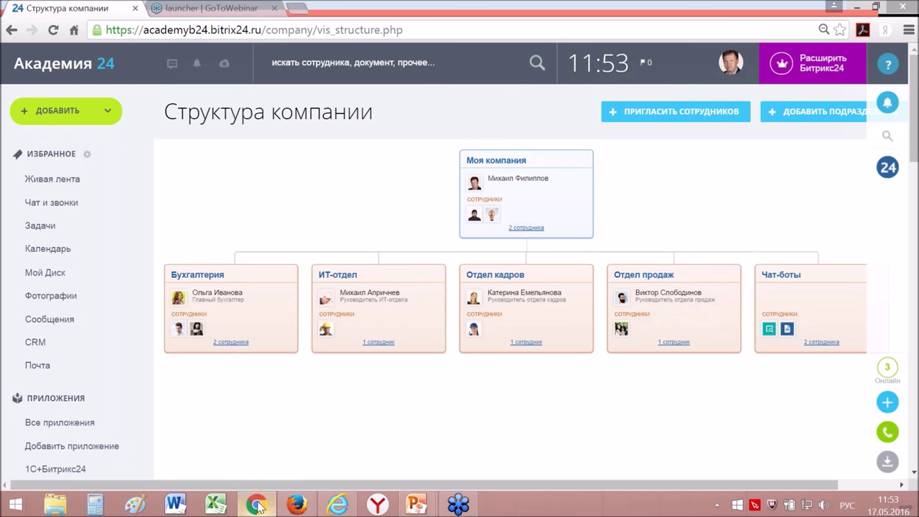
- Open the activity feed (Живая лента), and view the other employees' portal sessions in Firefox and Internet Explorer
{"action": "left_click", "coordinate": [33, 181]}
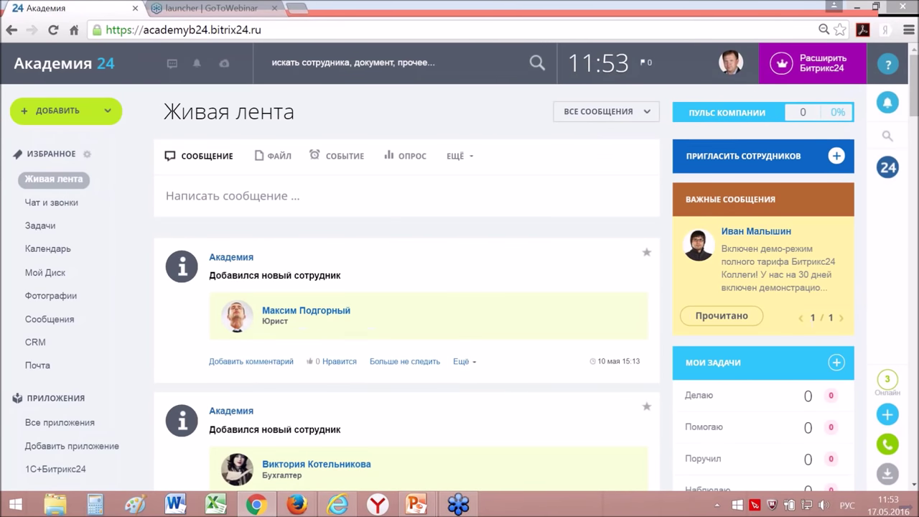
{"action": "left_click", "coordinate": [299, 506]}
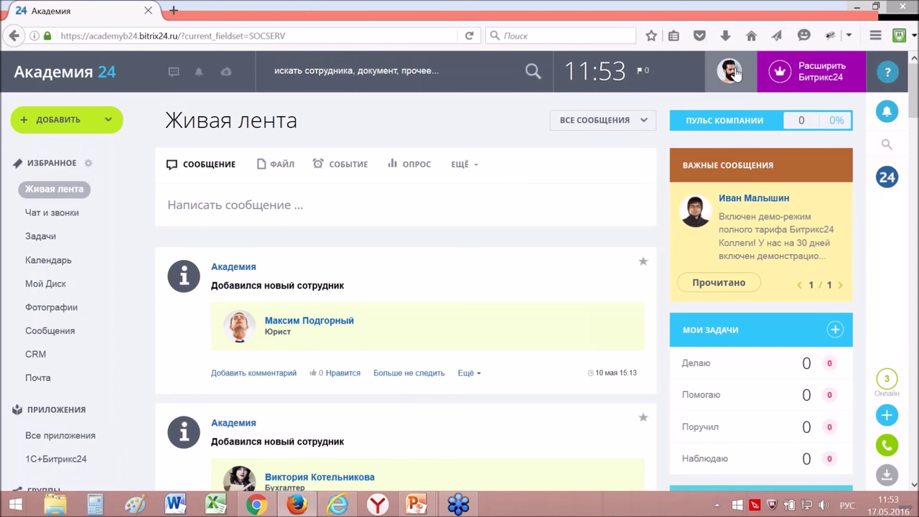
{"action": "left_click", "coordinate": [339, 506]}
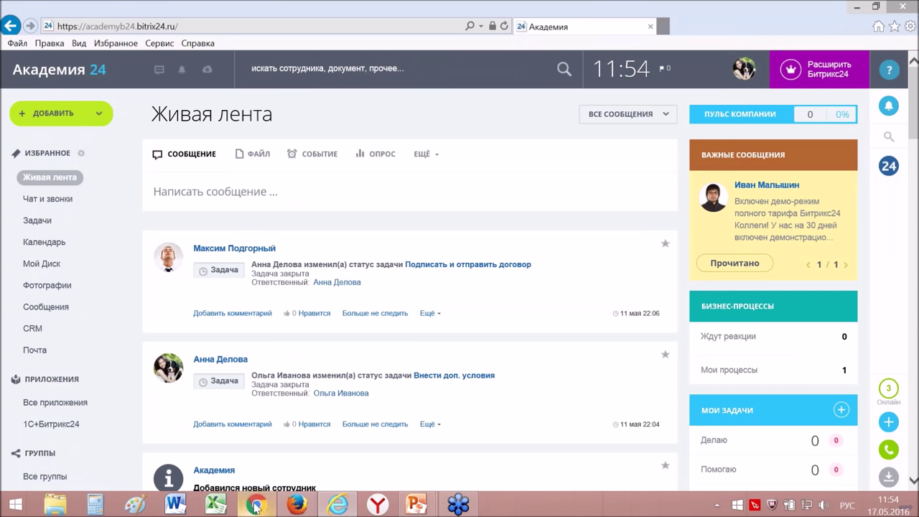
- Switch to Chrome and open the vacation request form (Заявление на отпуск) from the activity feed's processes
{"action": "mouse_move", "coordinate": [256, 506]}
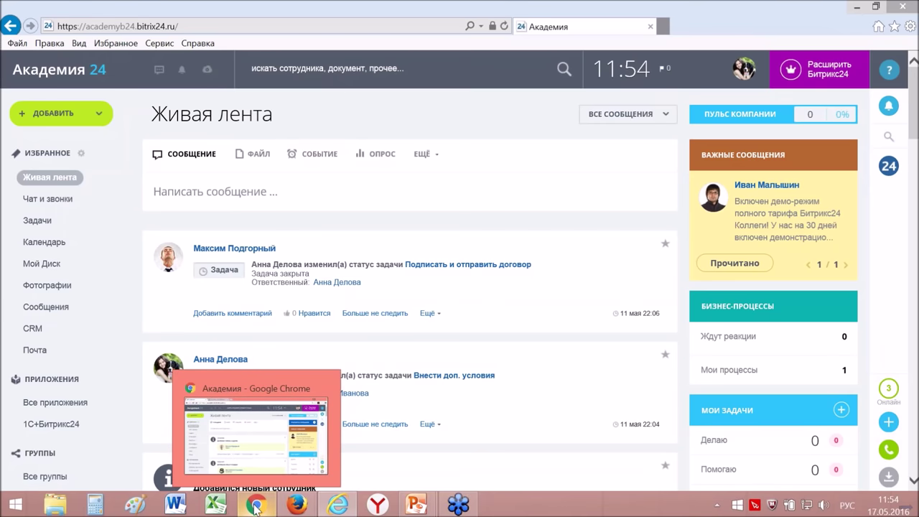
{"action": "left_click", "coordinate": [257, 506]}
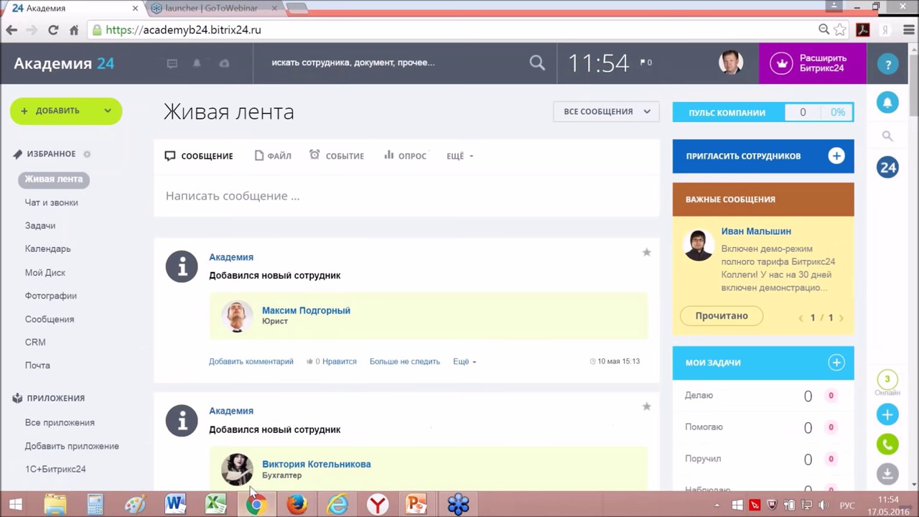
{"action": "left_click", "coordinate": [69, 181]}
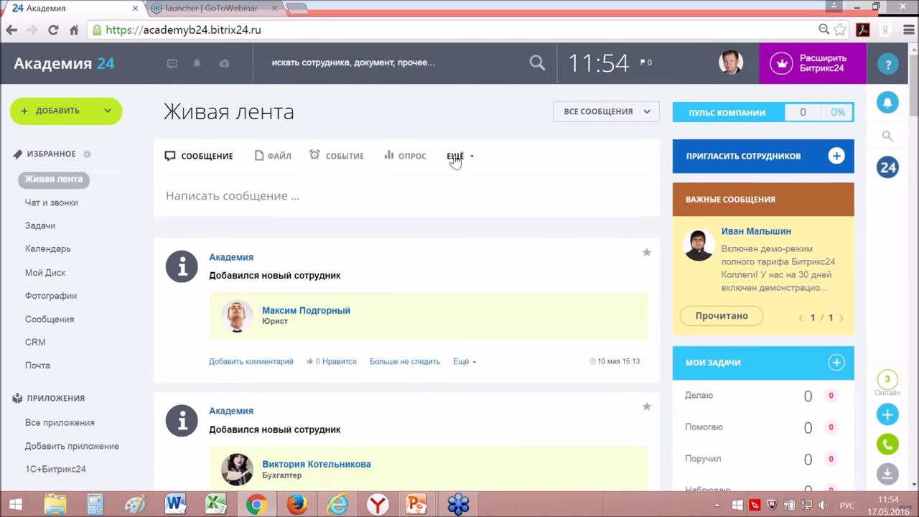
{"action": "left_click", "coordinate": [456, 158]}
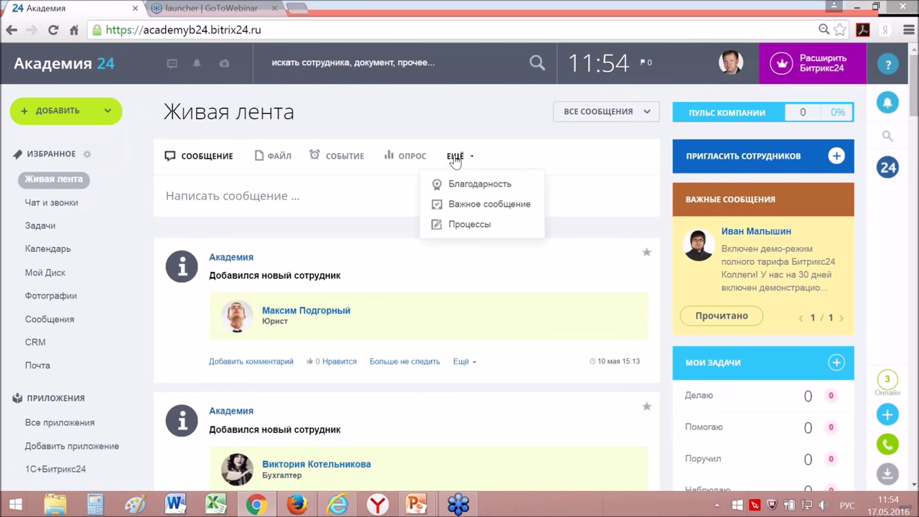
{"action": "left_click", "coordinate": [467, 226]}
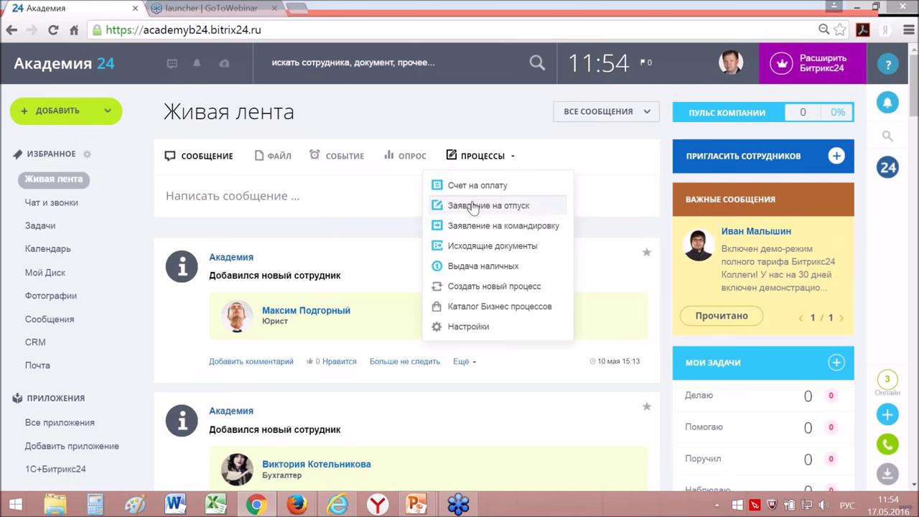
{"action": "left_click", "coordinate": [471, 206]}
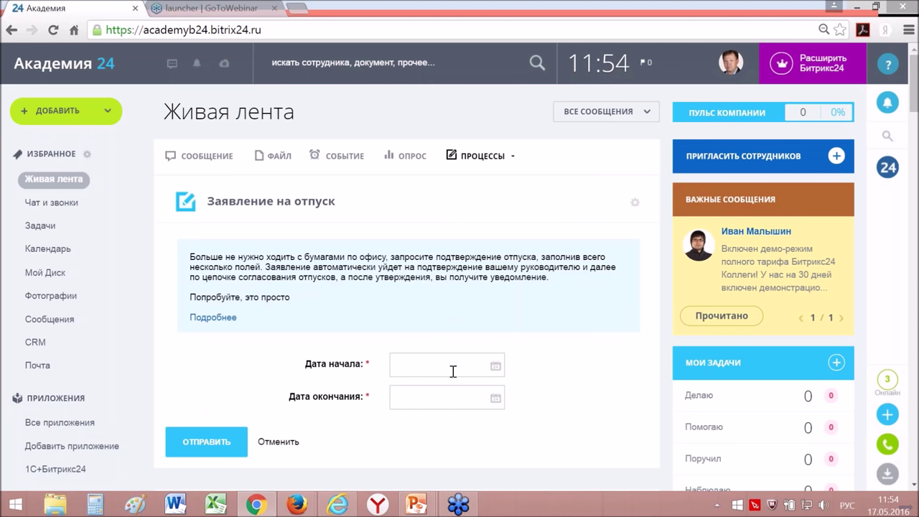
- Open the parameter settings of the vacation request process and clear the approver (Кто утверждает) and processor (Кто оформляет) values
{"action": "left_click", "coordinate": [636, 205]}
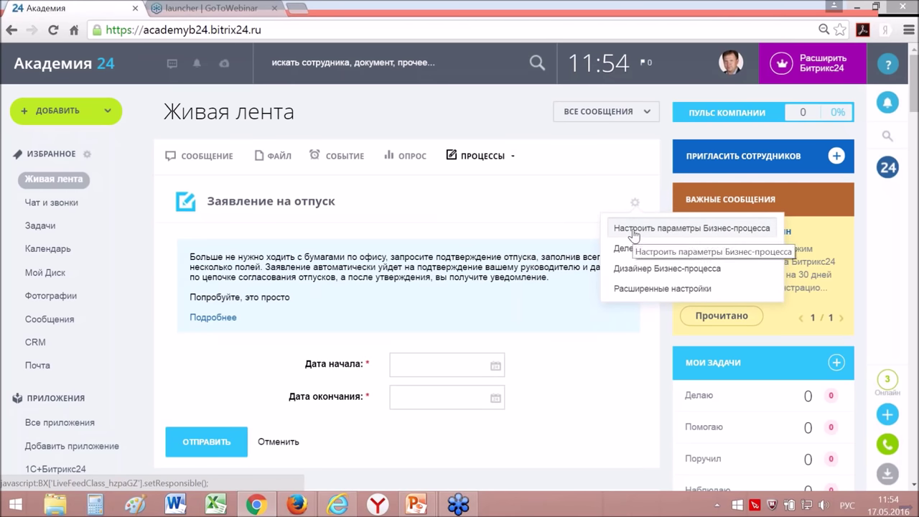
{"action": "left_click", "coordinate": [634, 229]}
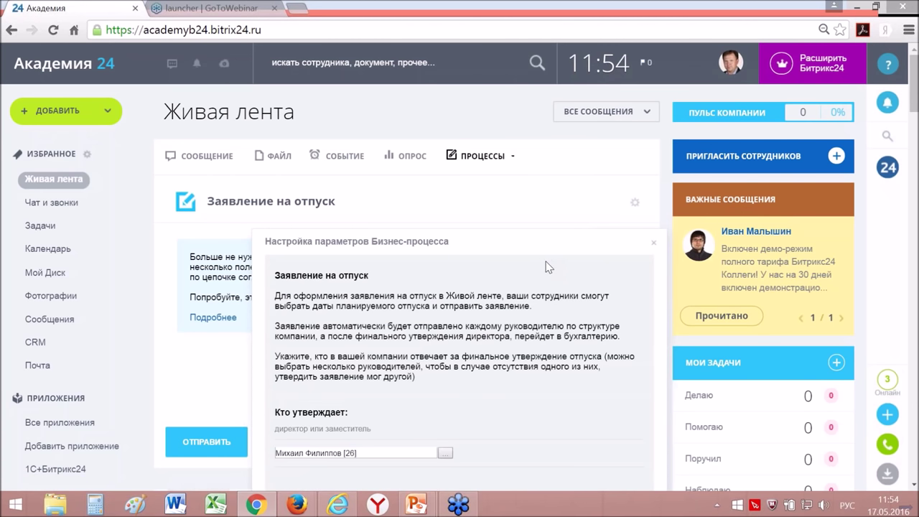
{"action": "scroll", "coordinate": [545, 262], "scroll_direction": "down", "scroll_amount": 2}
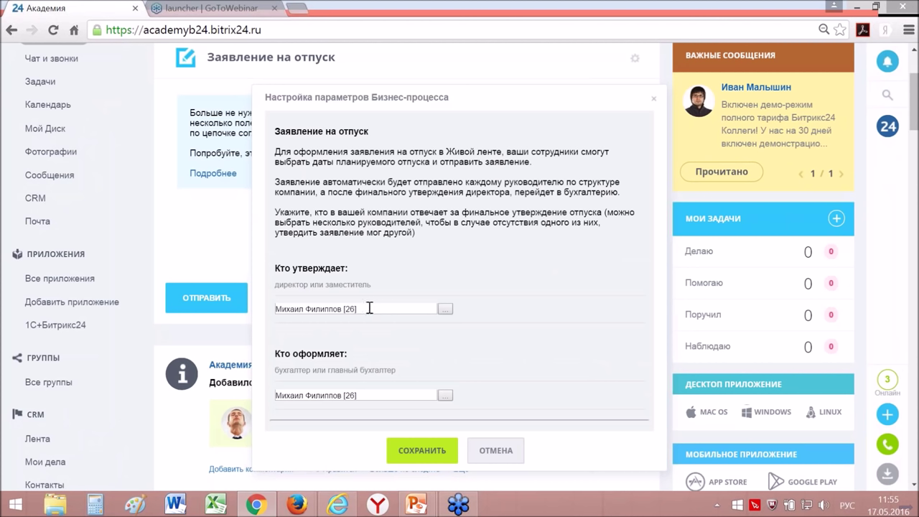
{"action": "left_click_drag", "start_coordinate": [370, 308], "coordinate": [275, 309]}
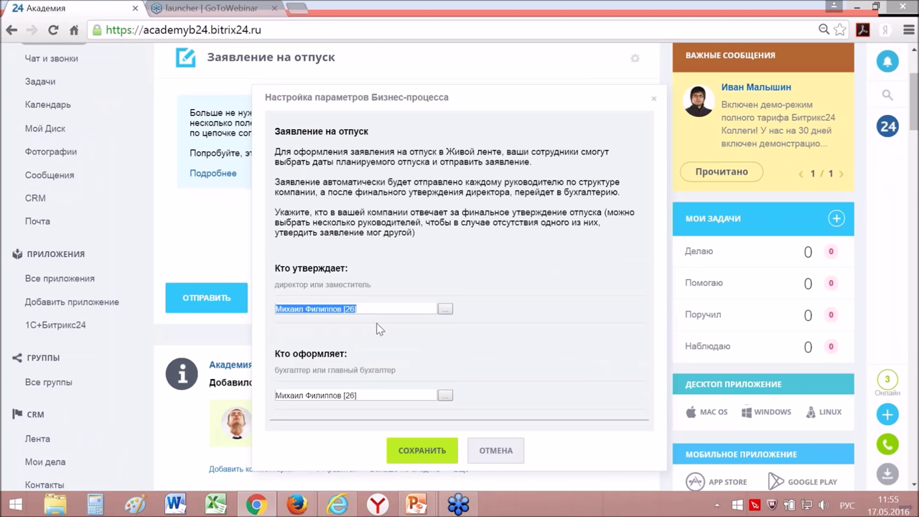
{"action": "key", "text": "BackSpace"}
{"action": "left_click_drag", "start_coordinate": [364, 396], "coordinate": [221, 395]}
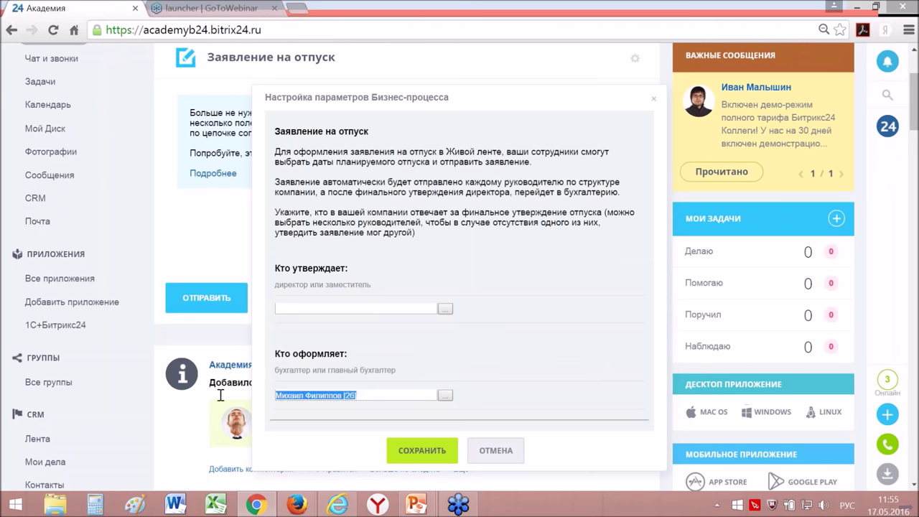
{"action": "key", "text": "BackSpace"}
- Insert the last user in the user list as the vacation approver (Кто утверждает)
{"action": "left_click", "coordinate": [424, 308]}
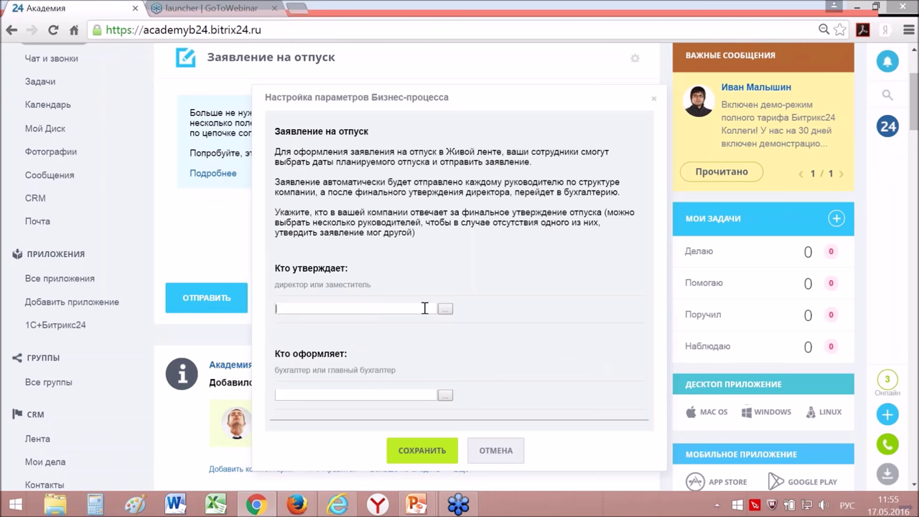
{"action": "left_click", "coordinate": [446, 311]}
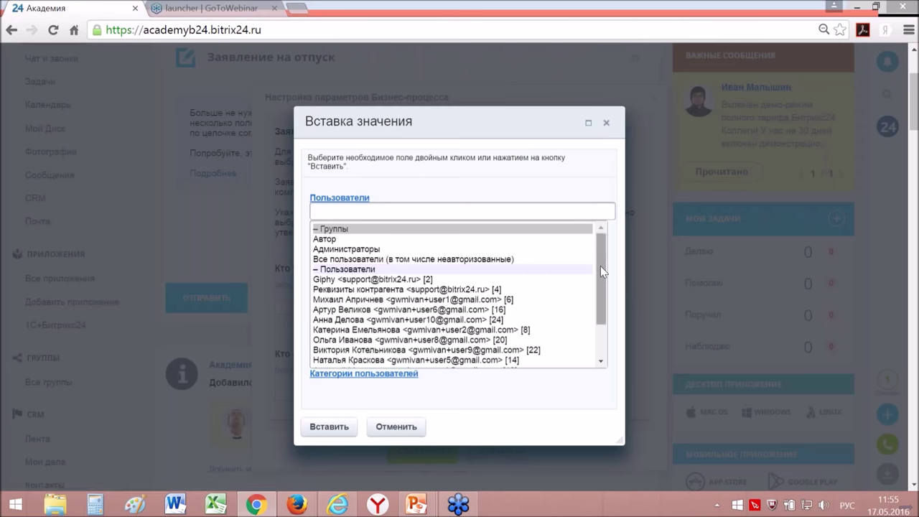
{"action": "left_click_drag", "start_coordinate": [601, 265], "coordinate": [601, 304]}
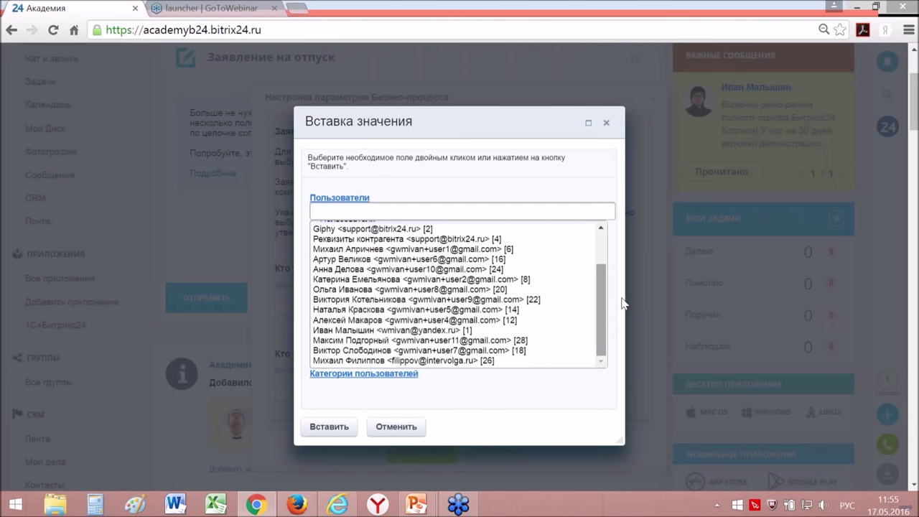
{"action": "left_click", "coordinate": [350, 362]}
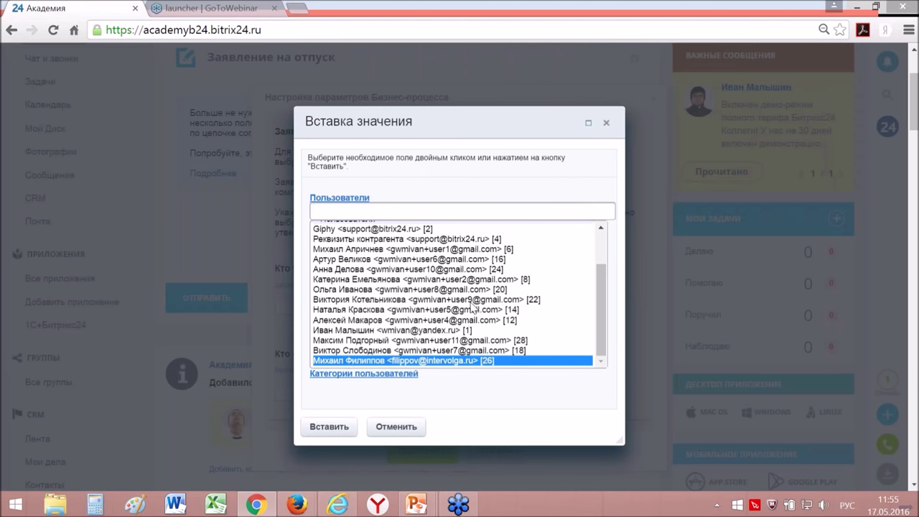
{"action": "left_click", "coordinate": [330, 427]}
- Insert the last listed user as the person processing the vacation (Кто оформляет) and save the process parameters
{"action": "left_click", "coordinate": [295, 395]}
{"action": "left_click", "coordinate": [446, 395]}
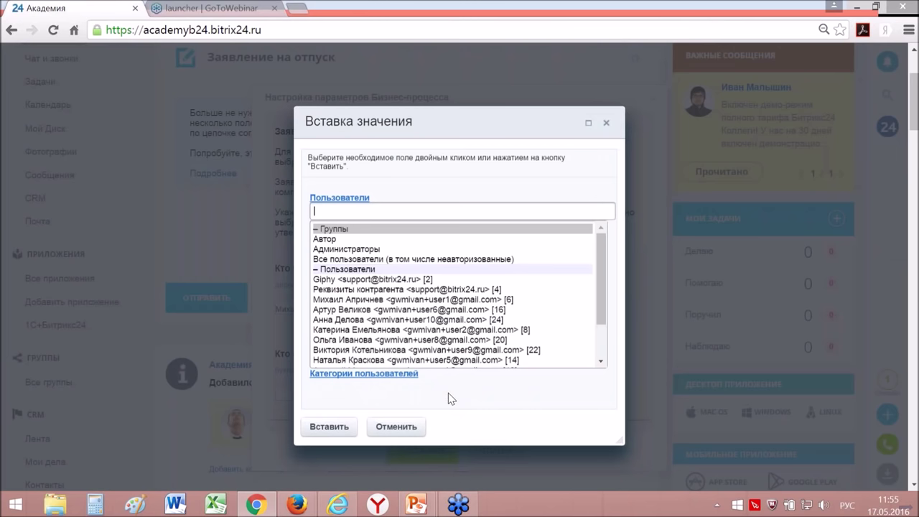
{"action": "left_click", "coordinate": [603, 328]}
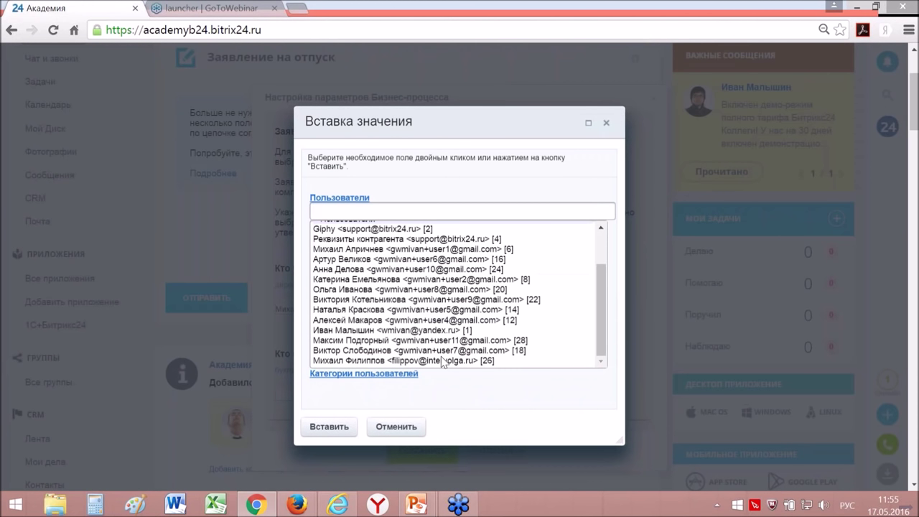
{"action": "left_click", "coordinate": [406, 361]}
{"action": "left_click", "coordinate": [329, 427]}
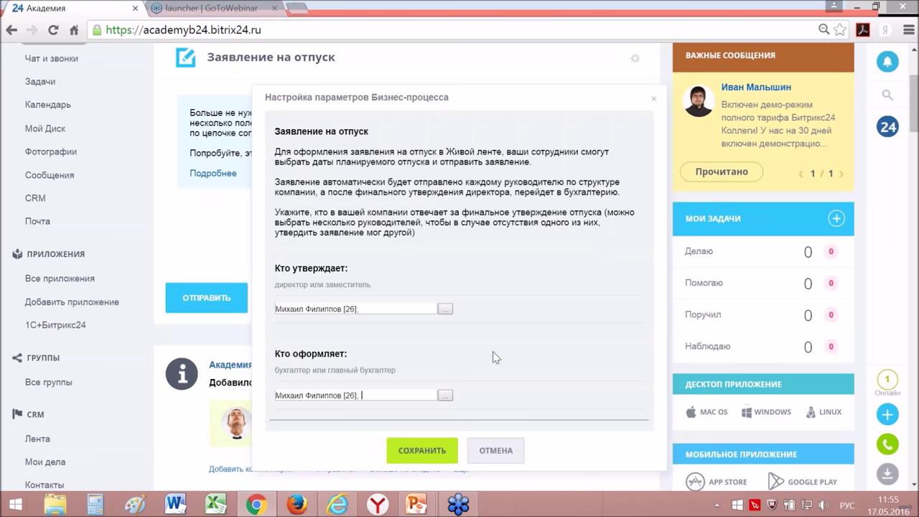
{"action": "scroll", "coordinate": [493, 351], "scroll_direction": "down", "scroll_amount": 1}
{"action": "left_click", "coordinate": [423, 380]}
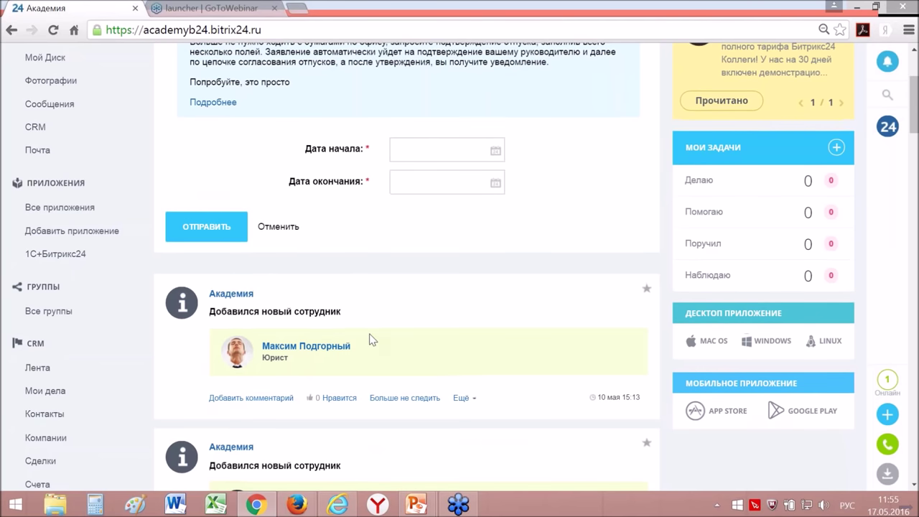
- Switch to the sales employee's session in Internet Explorer, refresh the activity feed, and open the vacation request form (Заявление на отпуск)
{"action": "scroll", "coordinate": [371, 340], "scroll_direction": "up", "scroll_amount": 3}
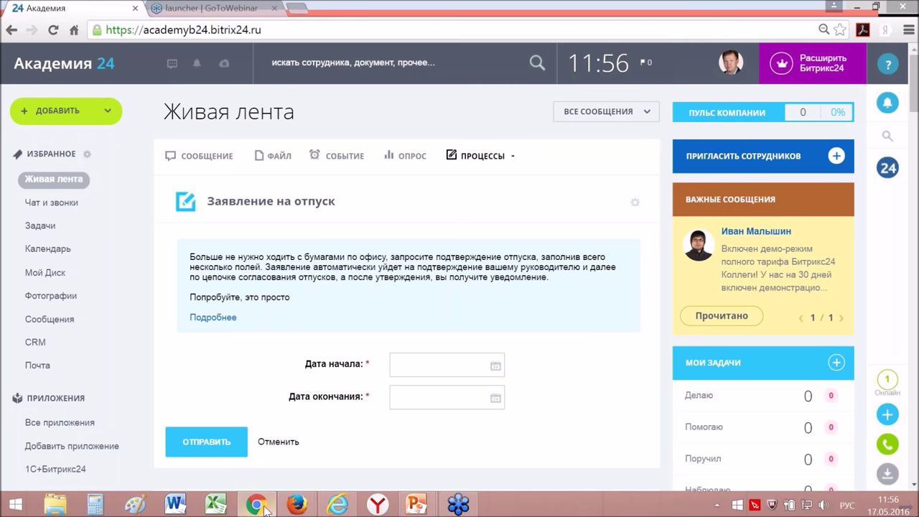
{"action": "left_click", "coordinate": [337, 506]}
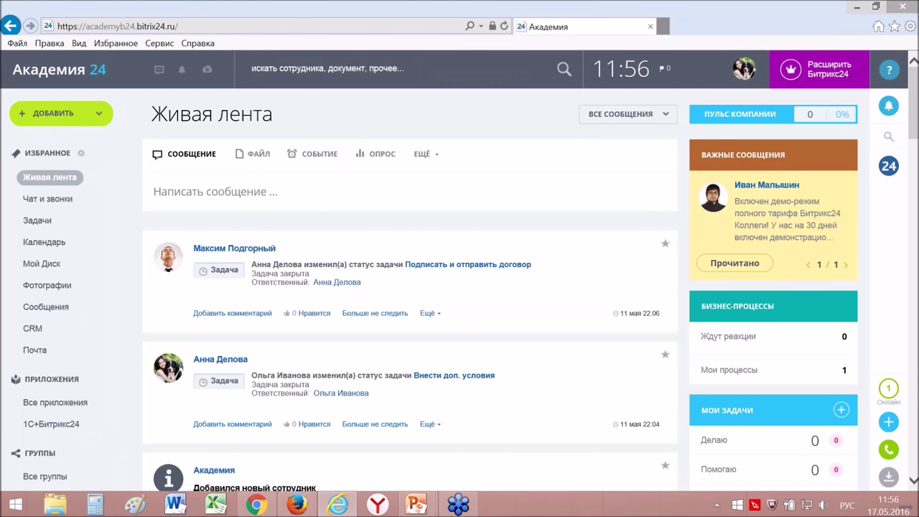
{"action": "left_click", "coordinate": [68, 179]}
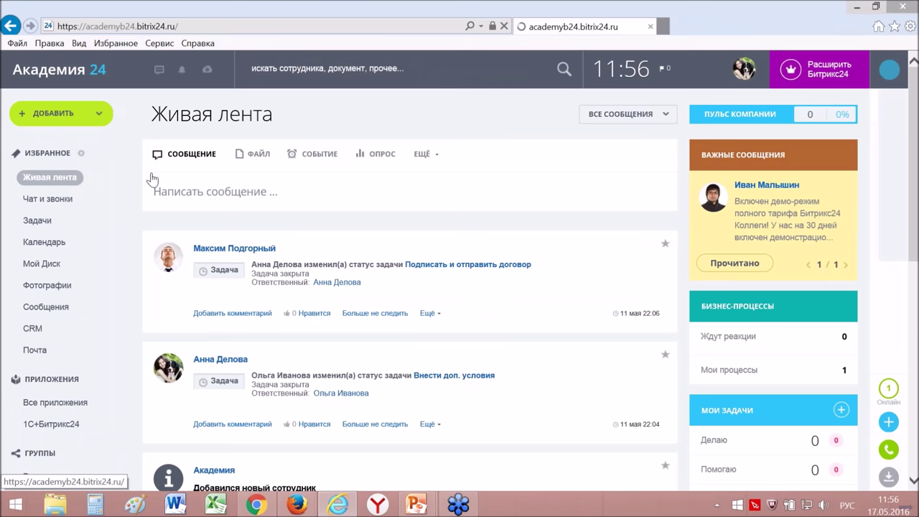
{"action": "left_click", "coordinate": [421, 158]}
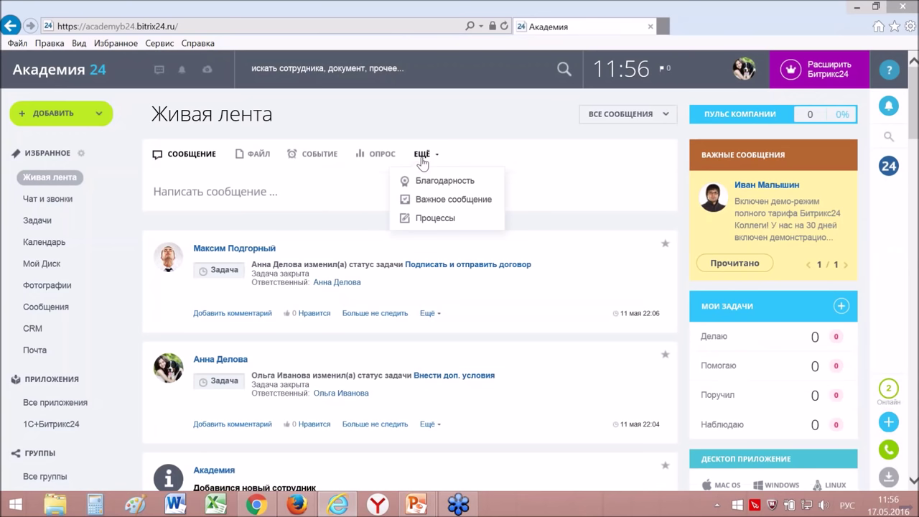
{"action": "left_click", "coordinate": [426, 220]}
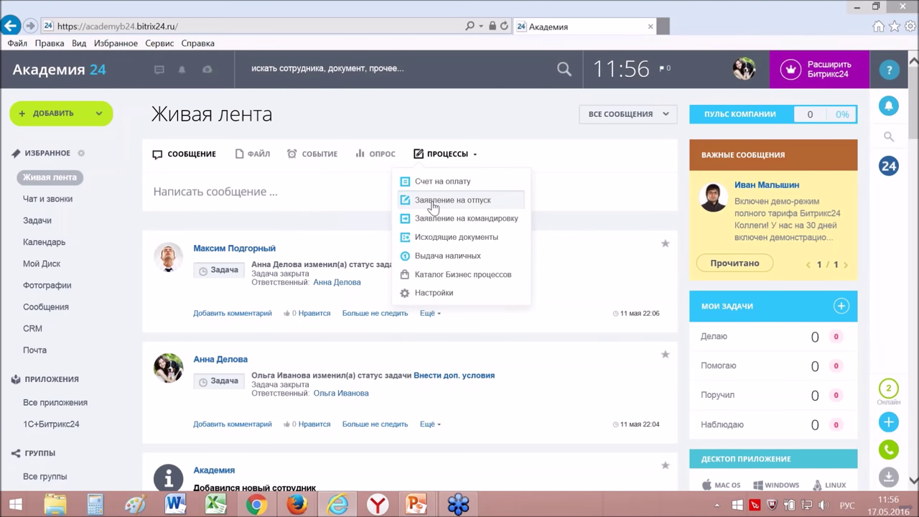
{"action": "left_click", "coordinate": [434, 208]}
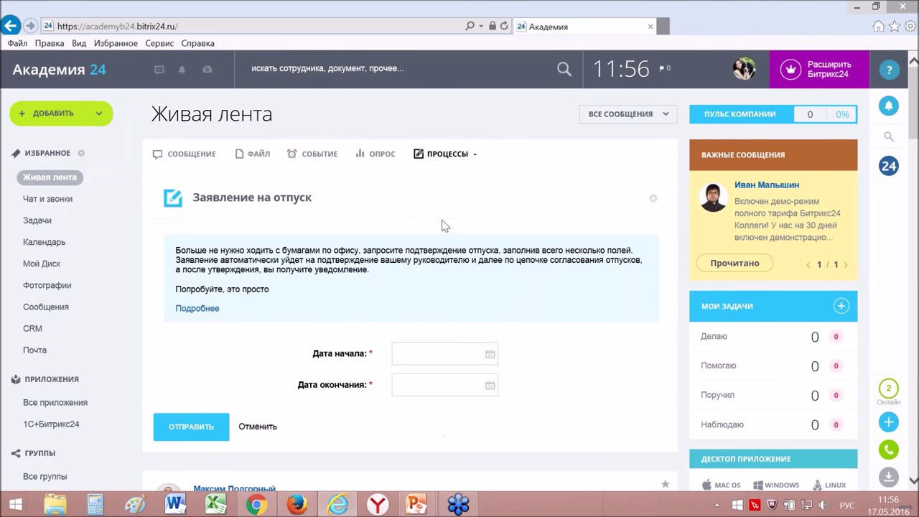
- Set the vacation's start date to 18.05.2016 and end date to 24.05.2016, and submit the request
{"action": "scroll", "coordinate": [442, 223], "scroll_direction": "down", "scroll_amount": 1}
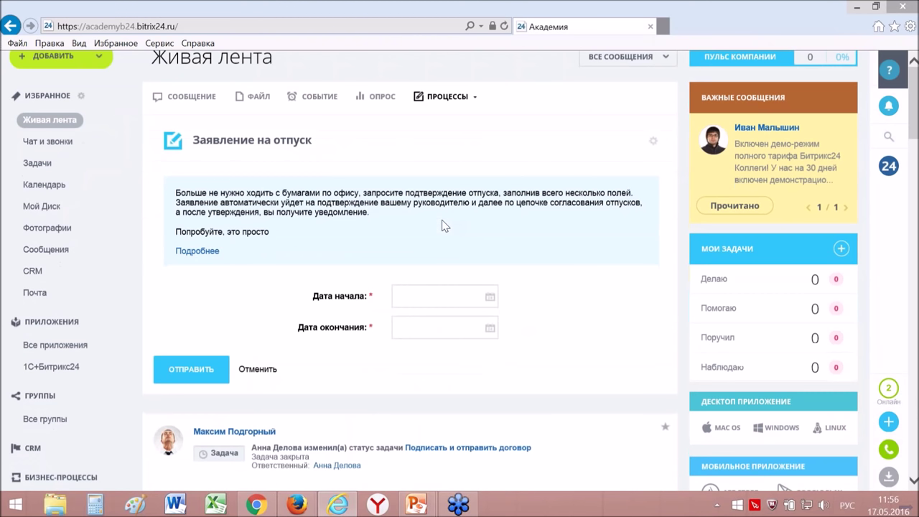
{"action": "left_click", "coordinate": [426, 285]}
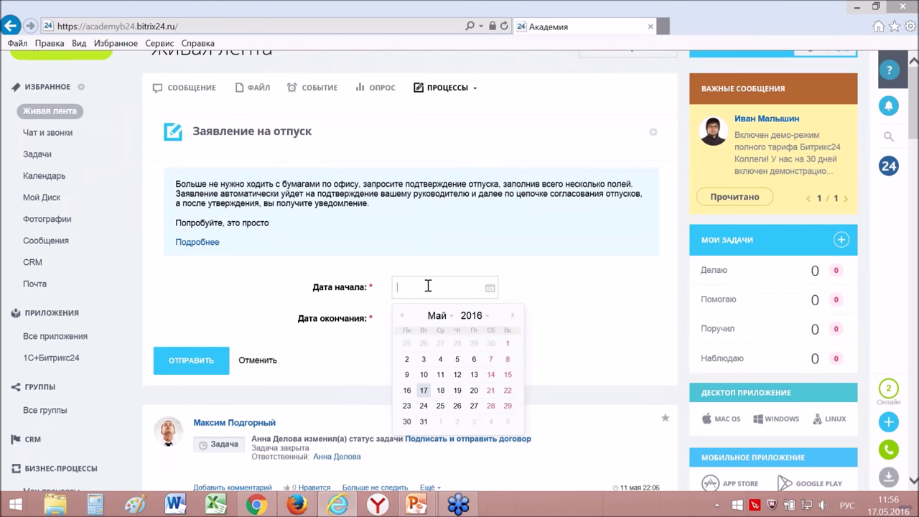
{"action": "left_click", "coordinate": [441, 390]}
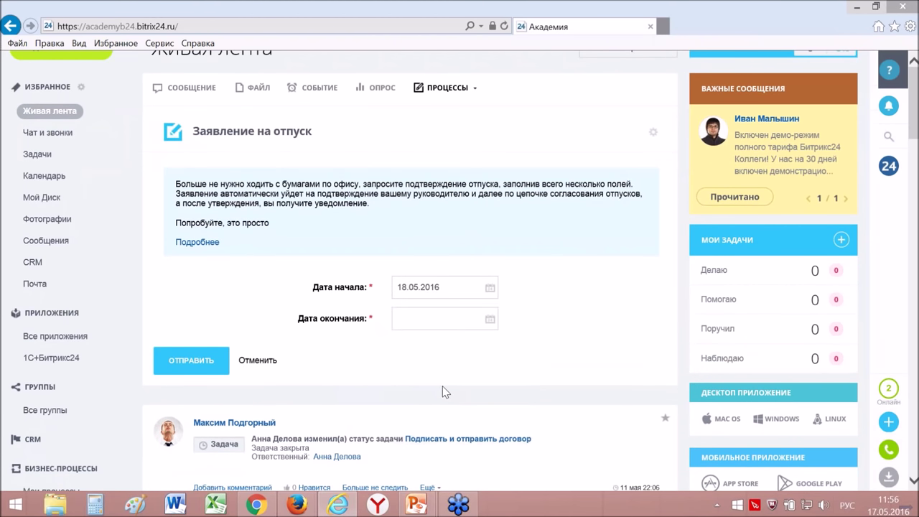
{"action": "left_click", "coordinate": [435, 319]}
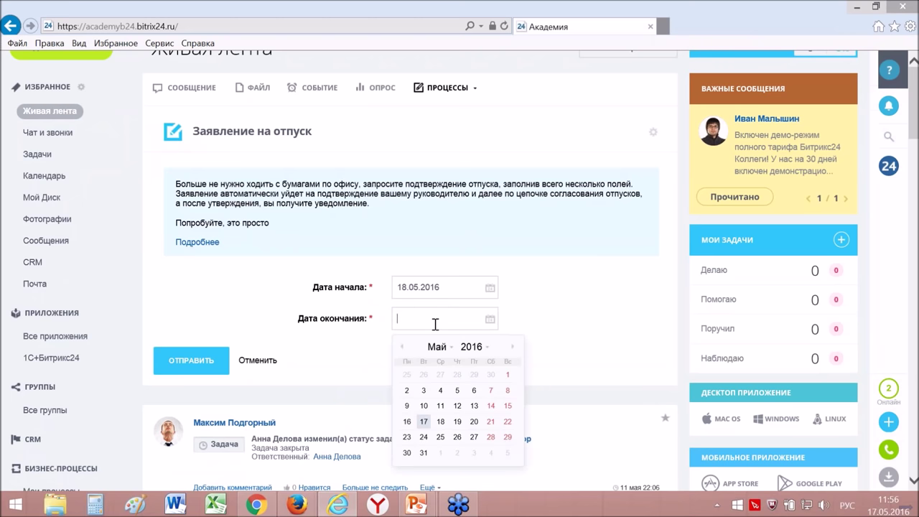
{"action": "left_click", "coordinate": [423, 437]}
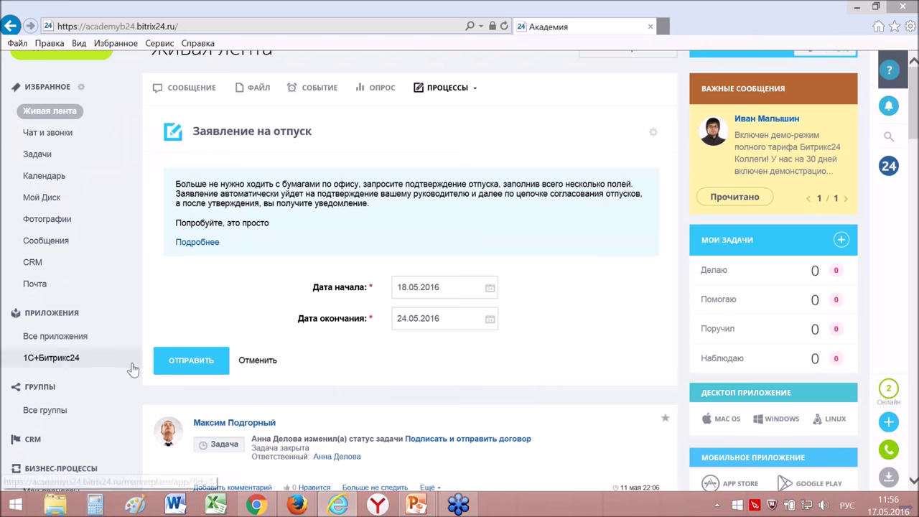
{"action": "left_click", "coordinate": [193, 362]}
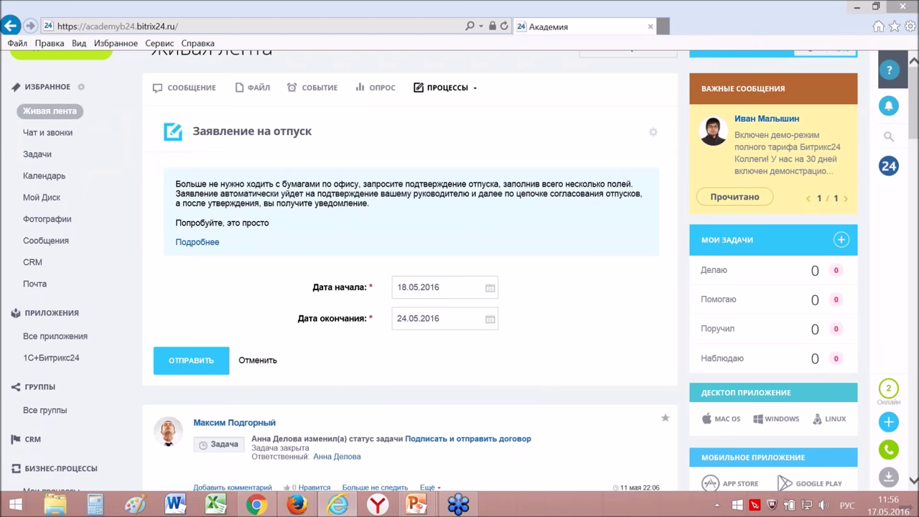
{"action": "left_click", "coordinate": [191, 363]}
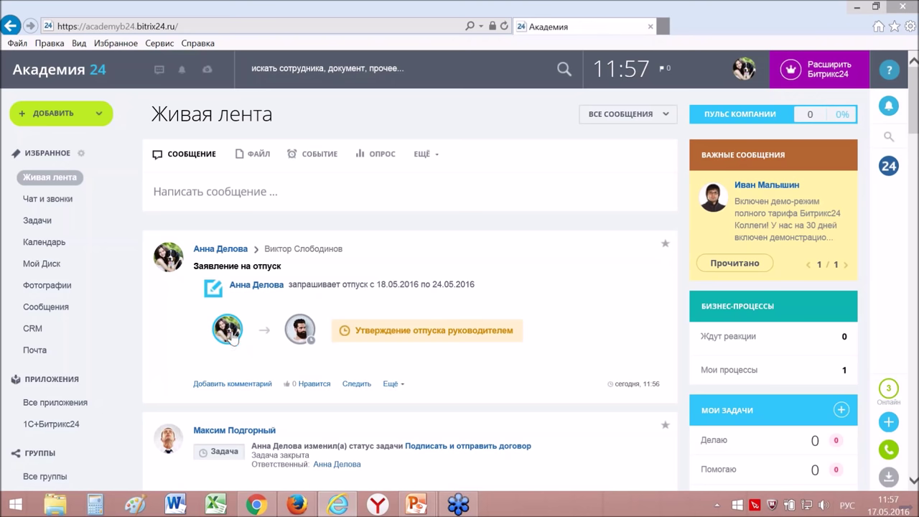
- Switch to the manager's session in Firefox and read the new notification about the vacation request
{"action": "mouse_move", "coordinate": [232, 336]}
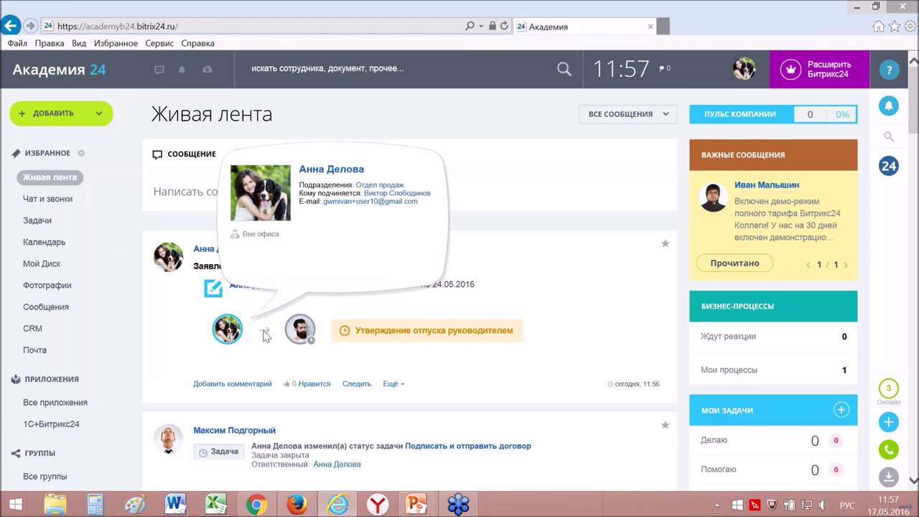
{"action": "mouse_move", "coordinate": [301, 336]}
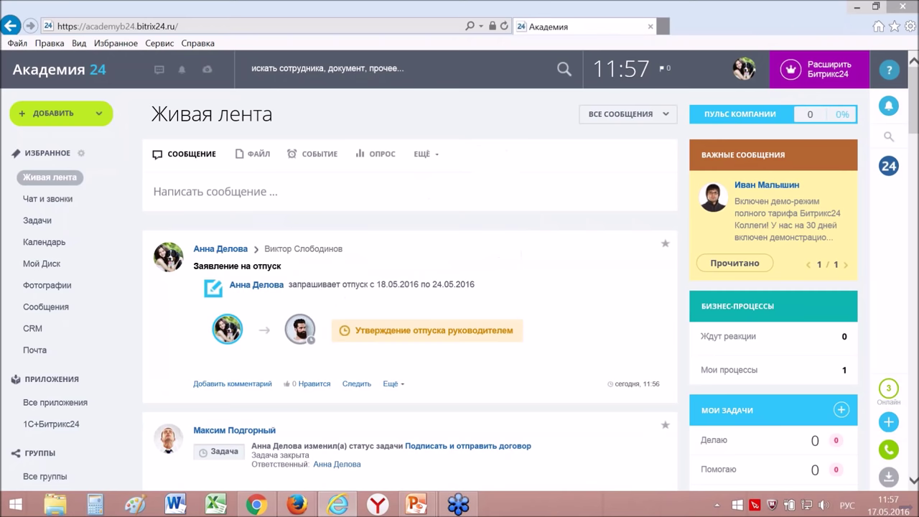
{"action": "mouse_move", "coordinate": [298, 506]}
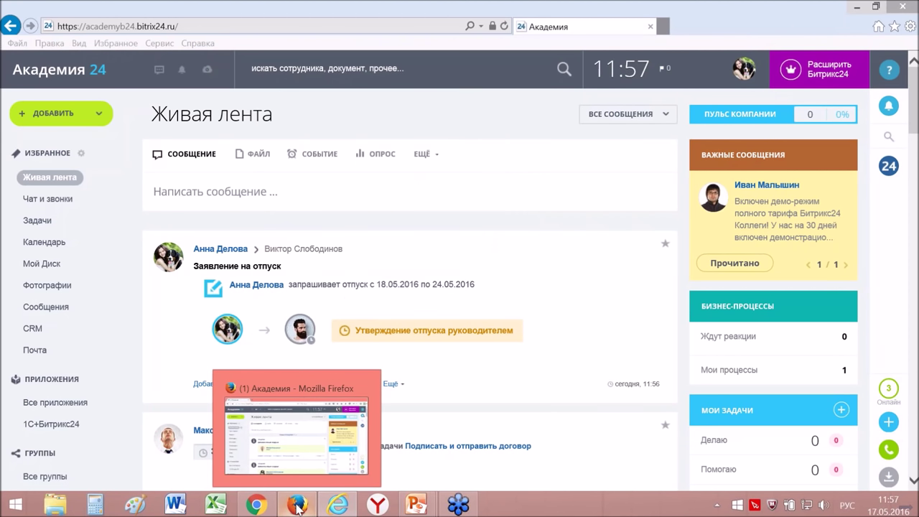
{"action": "left_click", "coordinate": [298, 506]}
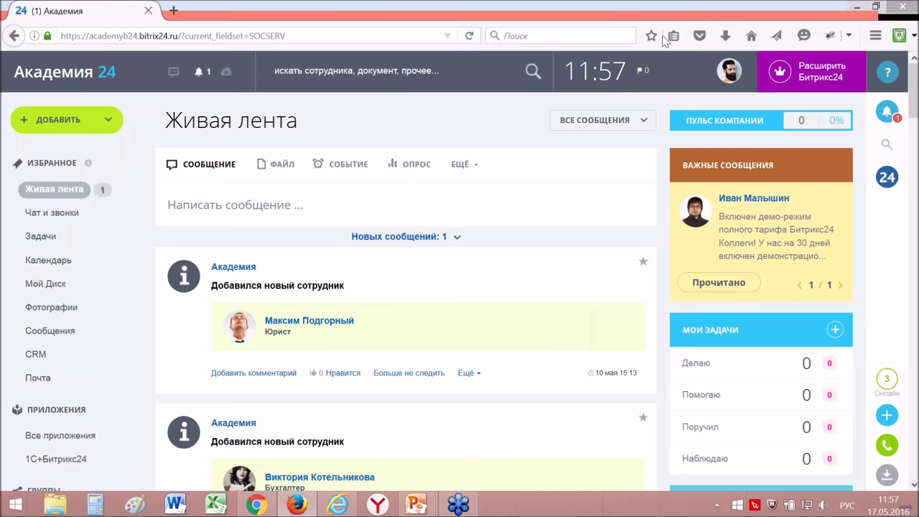
{"action": "left_click", "coordinate": [889, 114]}
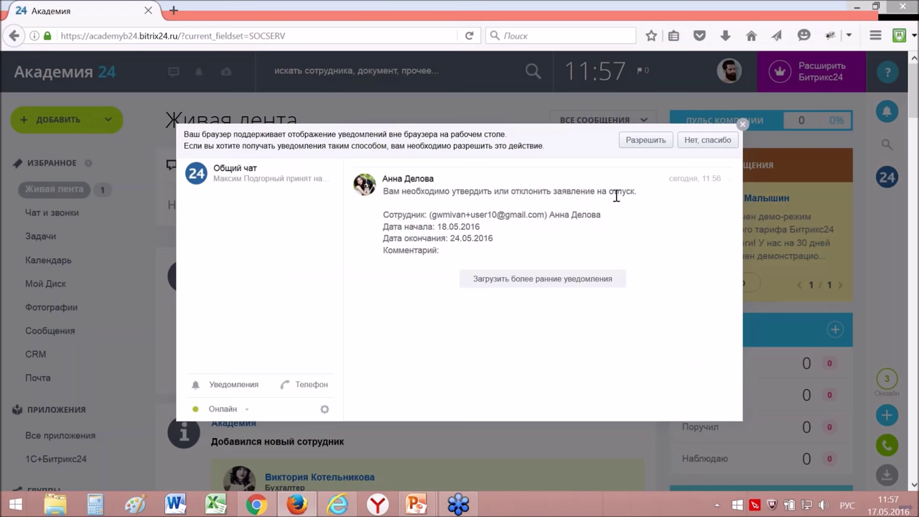
{"action": "left_click", "coordinate": [743, 124]}
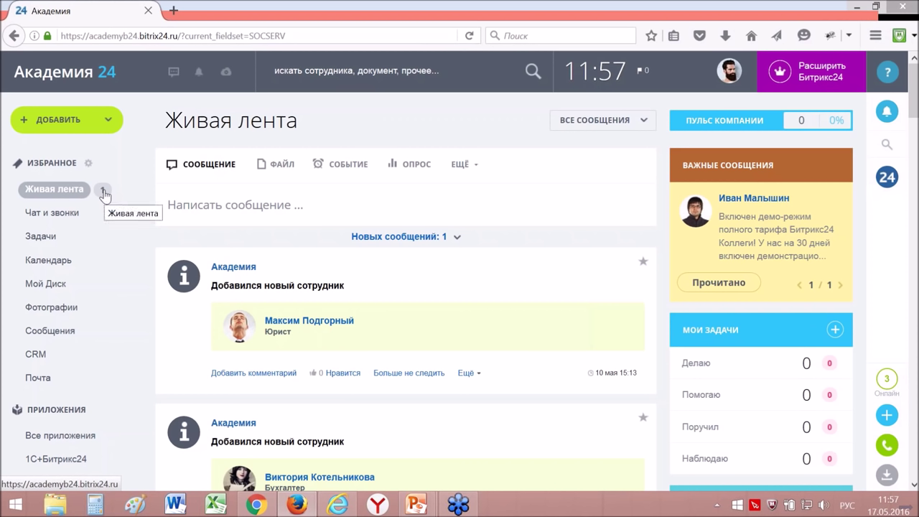
- Reload the manager's activity feed (Живая лента) and examine the task details in the vacation request post
{"action": "left_click", "coordinate": [65, 191]}
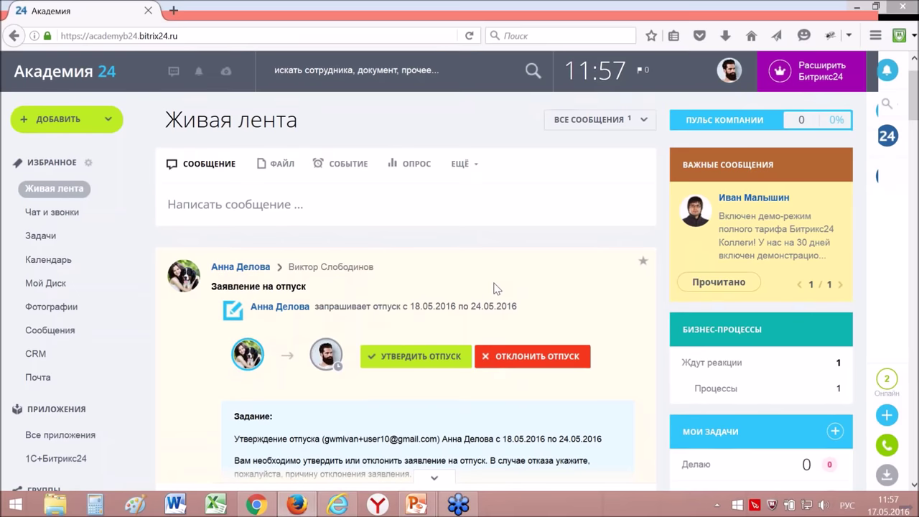
{"action": "scroll", "coordinate": [494, 288], "scroll_direction": "down", "scroll_amount": 2}
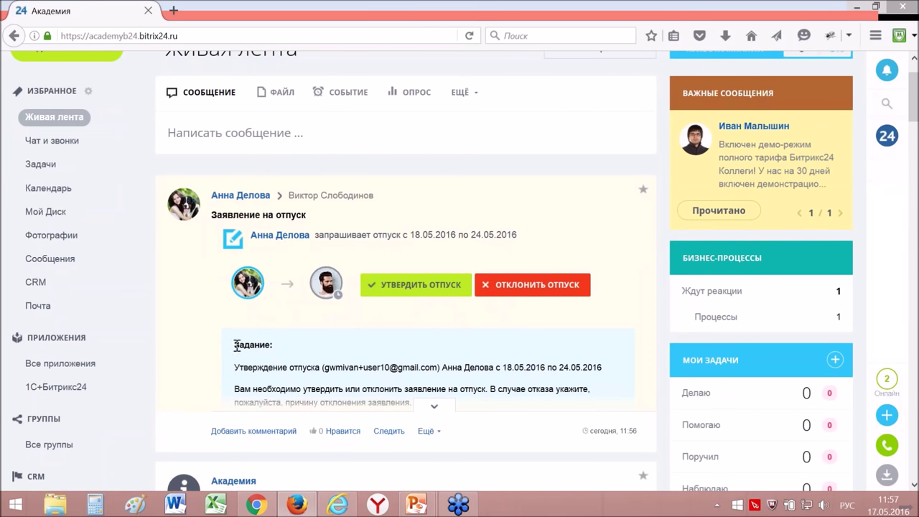
{"action": "left_click_drag", "start_coordinate": [236, 346], "coordinate": [283, 351]}
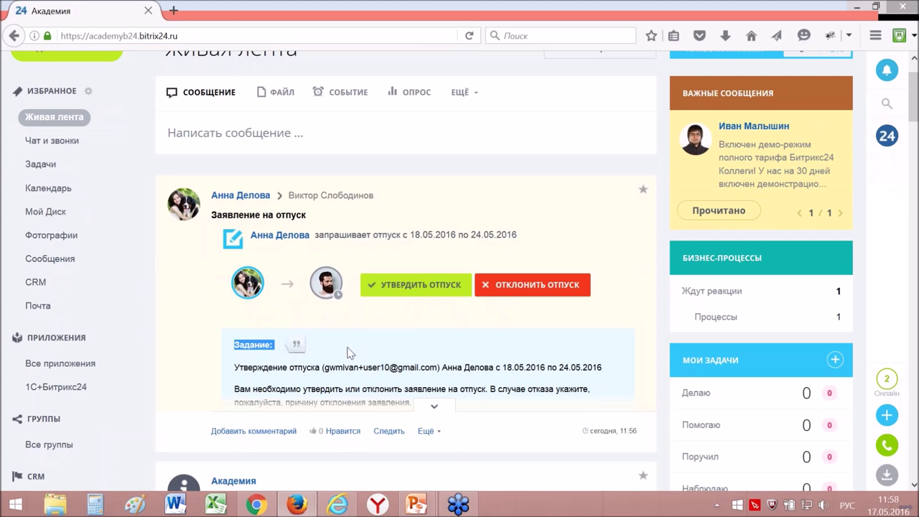
{"action": "scroll", "coordinate": [349, 352], "scroll_direction": "down", "scroll_amount": 1}
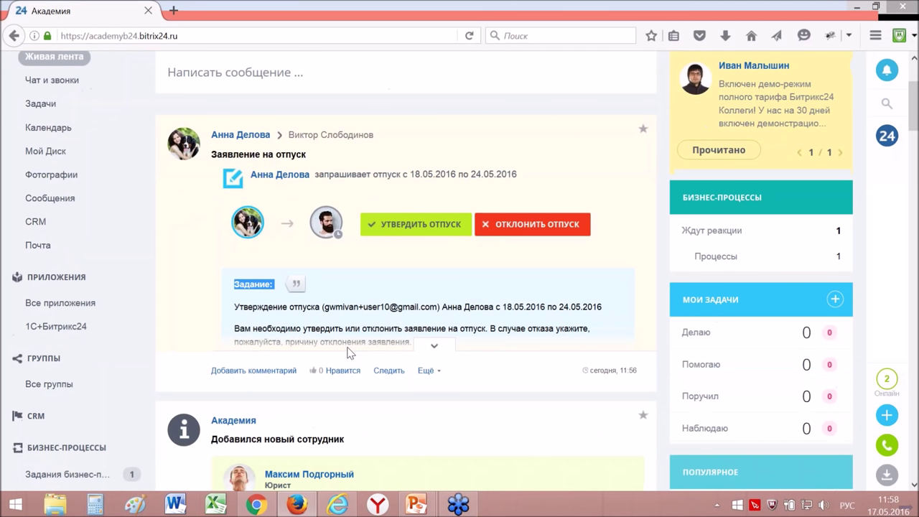
{"action": "scroll", "coordinate": [349, 353], "scroll_direction": "down", "scroll_amount": 1}
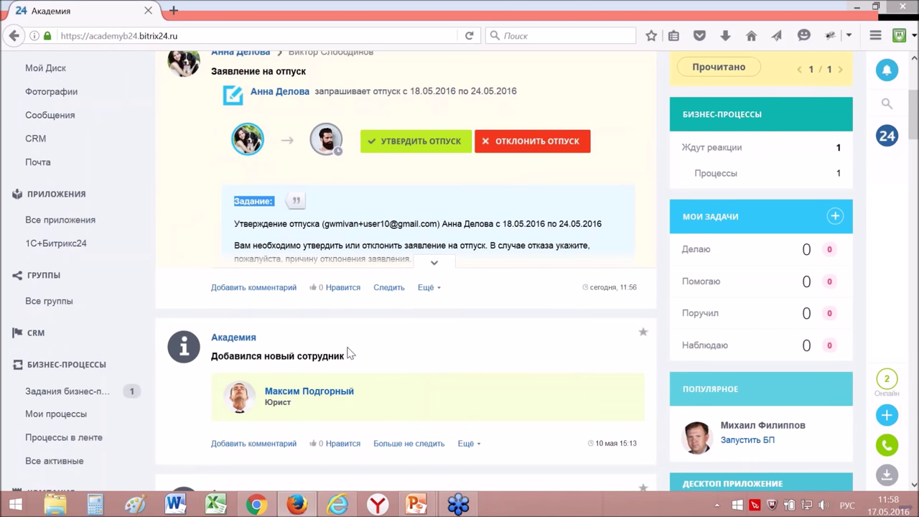
{"action": "scroll", "coordinate": [349, 352], "scroll_direction": "down", "scroll_amount": 1}
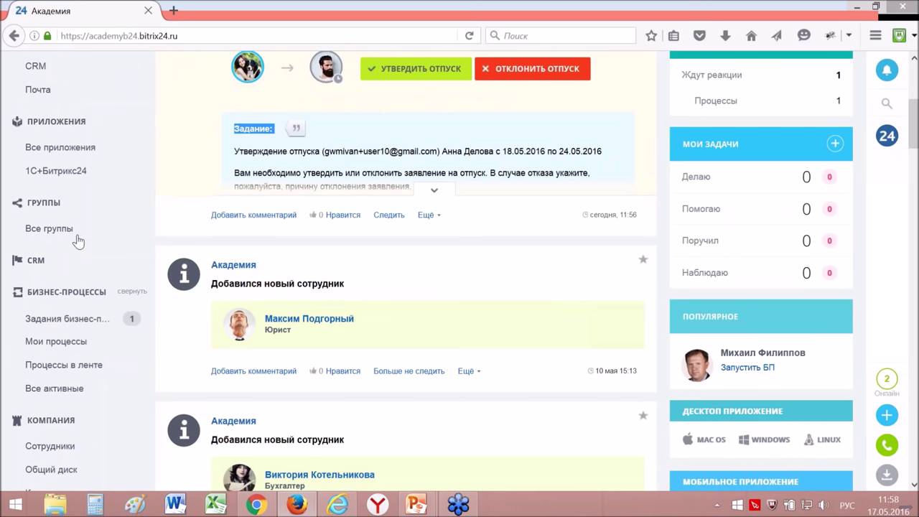
- Go to the manager's business process tasks (Задания бизнес-процессов) and open the vacation approval task
{"action": "left_click", "coordinate": [40, 297]}
{"action": "left_click", "coordinate": [119, 299]}
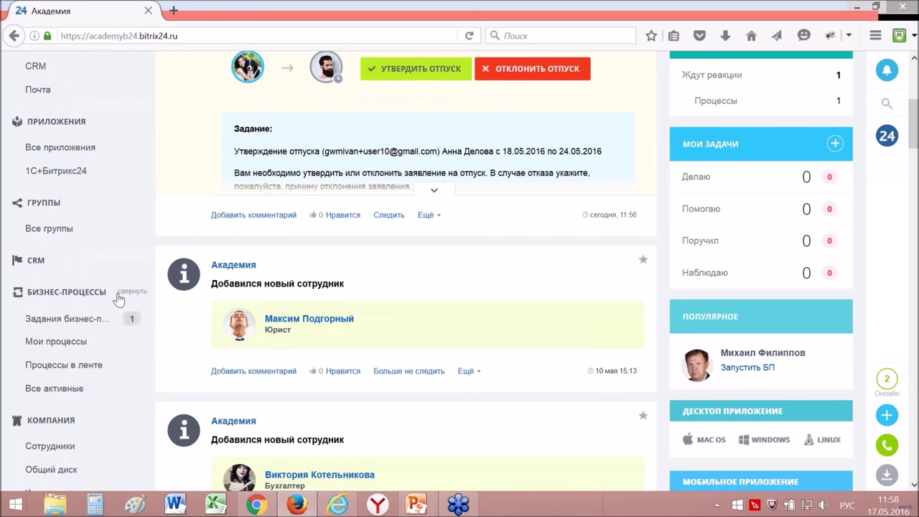
{"action": "left_click", "coordinate": [41, 325]}
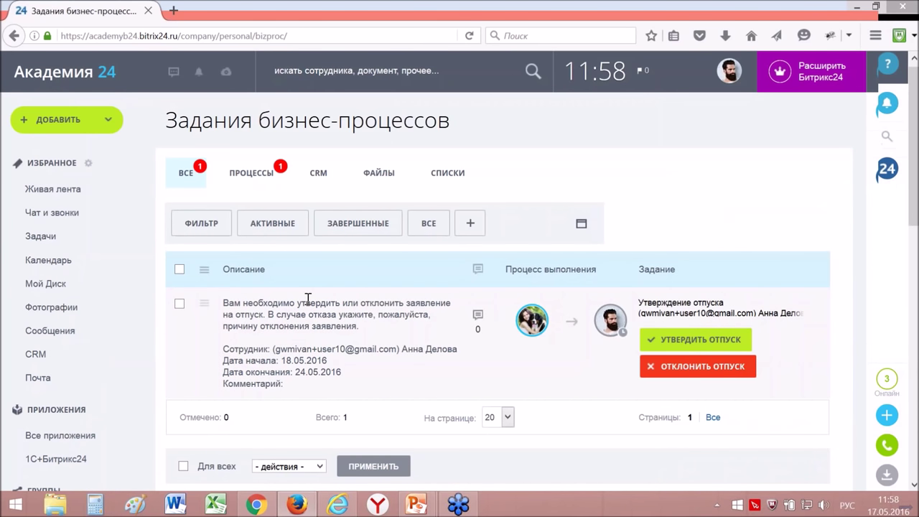
{"action": "scroll", "coordinate": [307, 298], "scroll_direction": "down", "scroll_amount": 2}
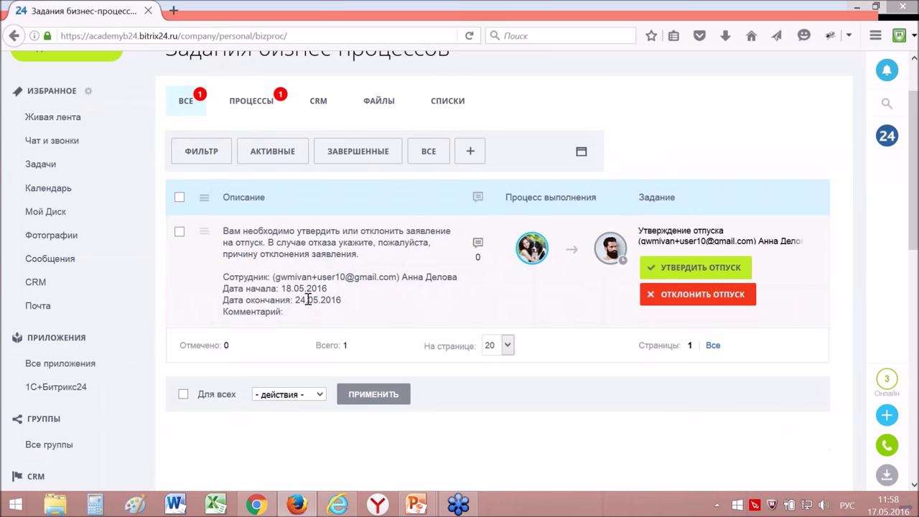
{"action": "scroll", "coordinate": [307, 298], "scroll_direction": "up", "scroll_amount": 2}
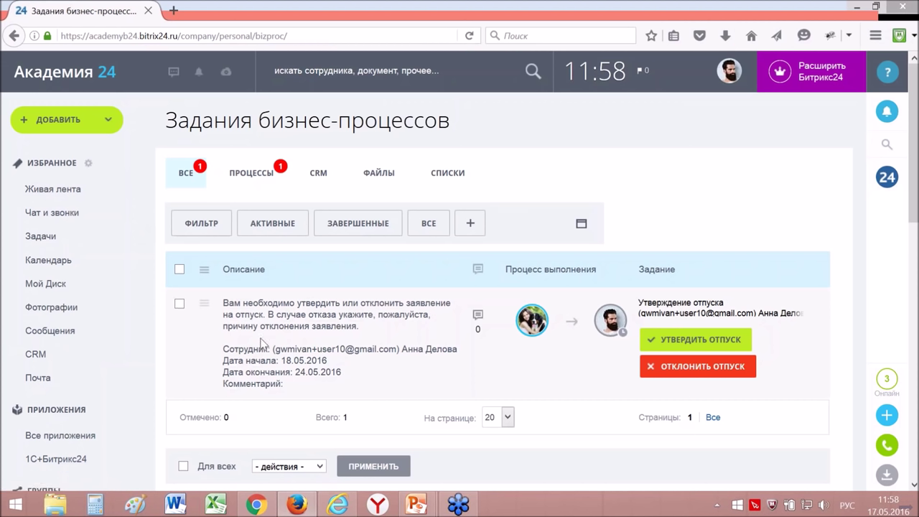
{"action": "scroll", "coordinate": [264, 343], "scroll_direction": "down", "scroll_amount": 1}
{"action": "scroll", "coordinate": [270, 337], "scroll_direction": "down", "scroll_amount": 1}
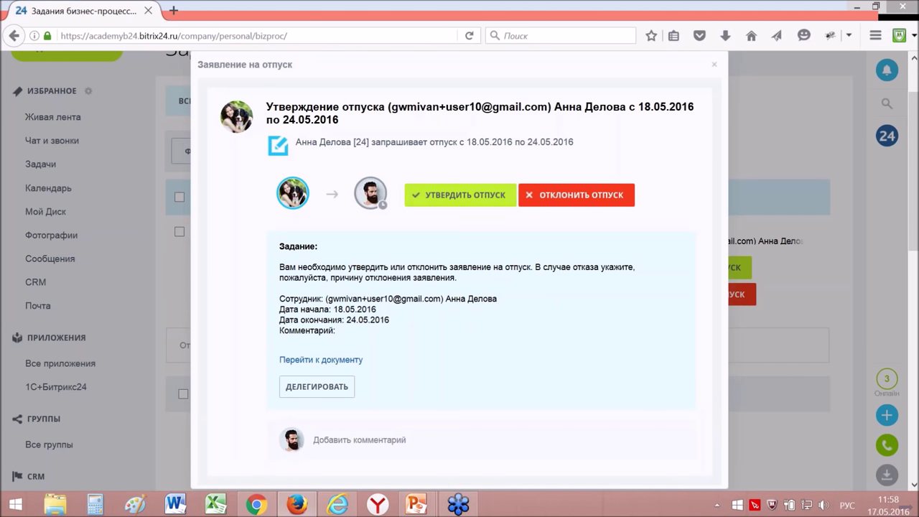
- View the document linked to the vacation approval task (Перейти к документу) and close it again
{"action": "scroll", "coordinate": [501, 307], "scroll_direction": "down", "scroll_amount": 2}
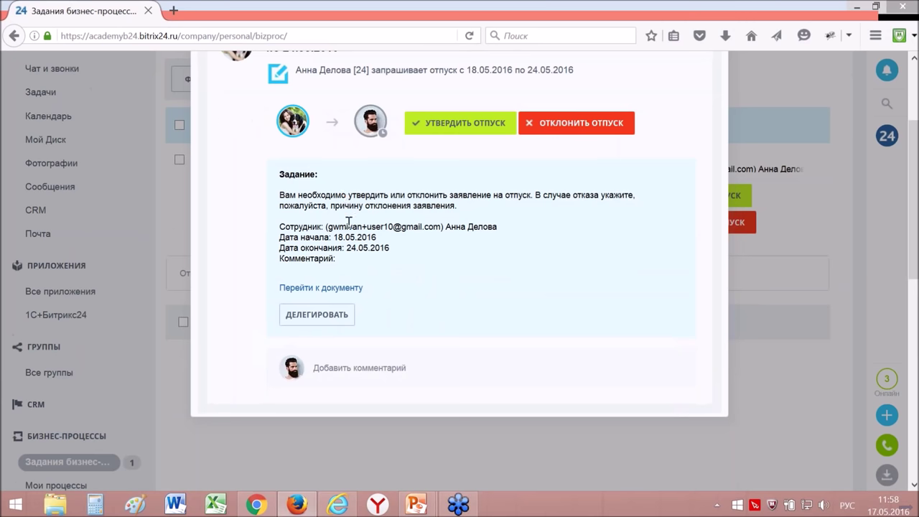
{"action": "left_click", "coordinate": [336, 288]}
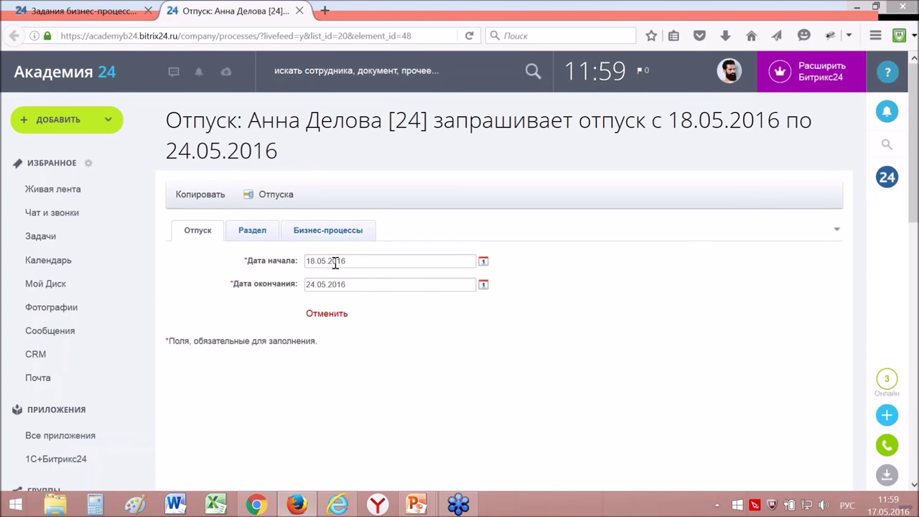
{"action": "left_click", "coordinate": [299, 11]}
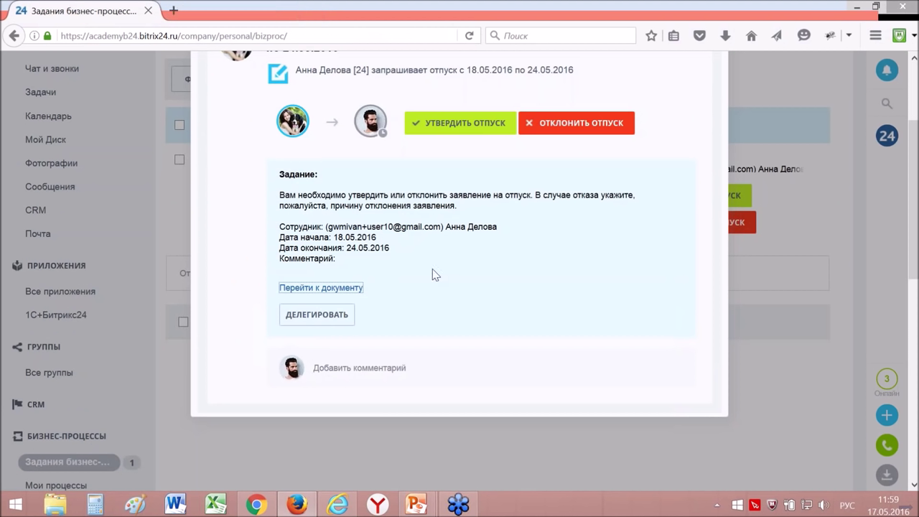
- Approve the employee's vacation request (Утвердить отпуск) and check the remaining business process tasks
{"action": "scroll", "coordinate": [435, 274], "scroll_direction": "up", "scroll_amount": 2}
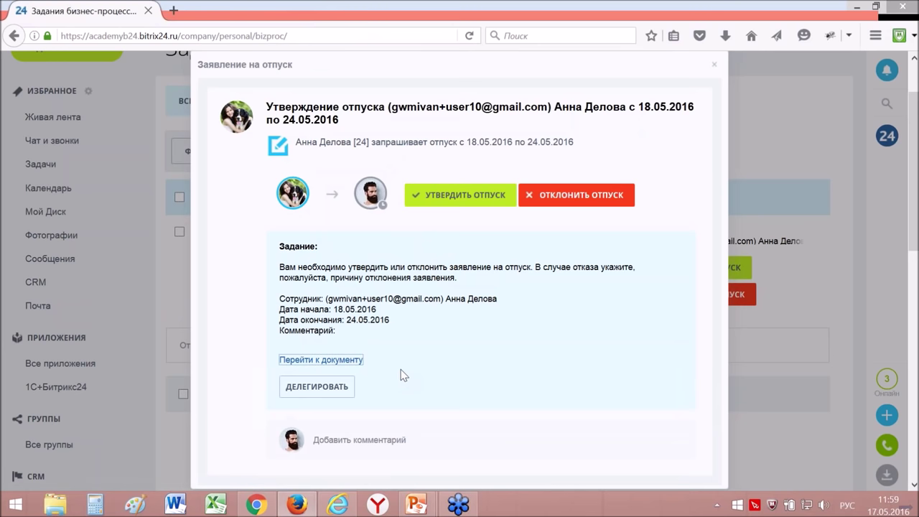
{"action": "scroll", "coordinate": [402, 374], "scroll_direction": "up", "scroll_amount": 2}
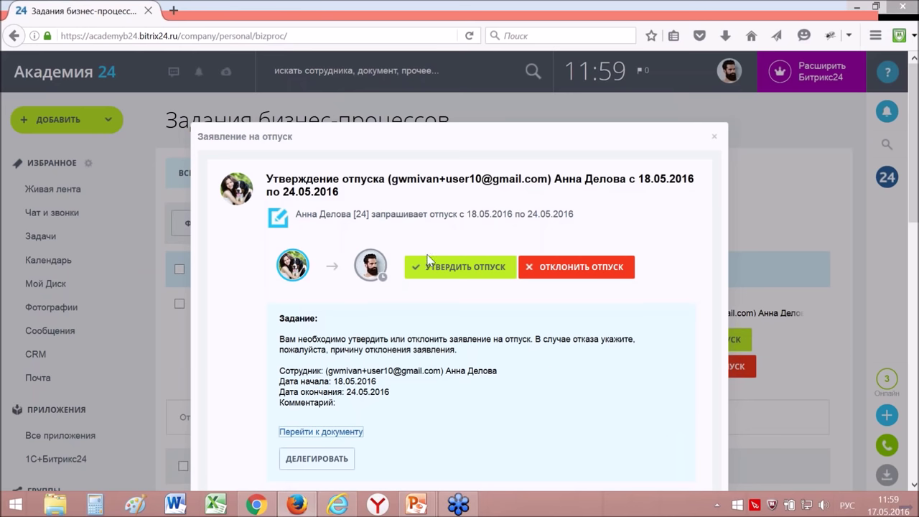
{"action": "left_click", "coordinate": [453, 272]}
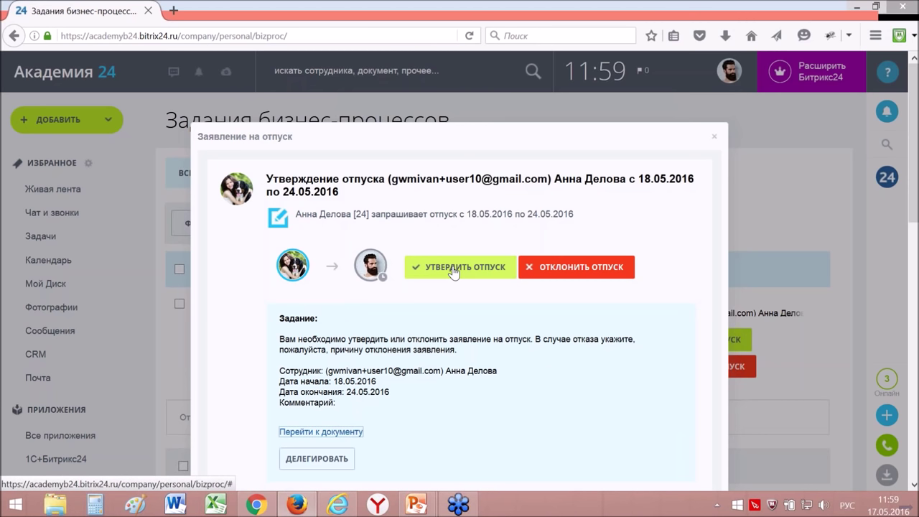
{"action": "left_click", "coordinate": [454, 270]}
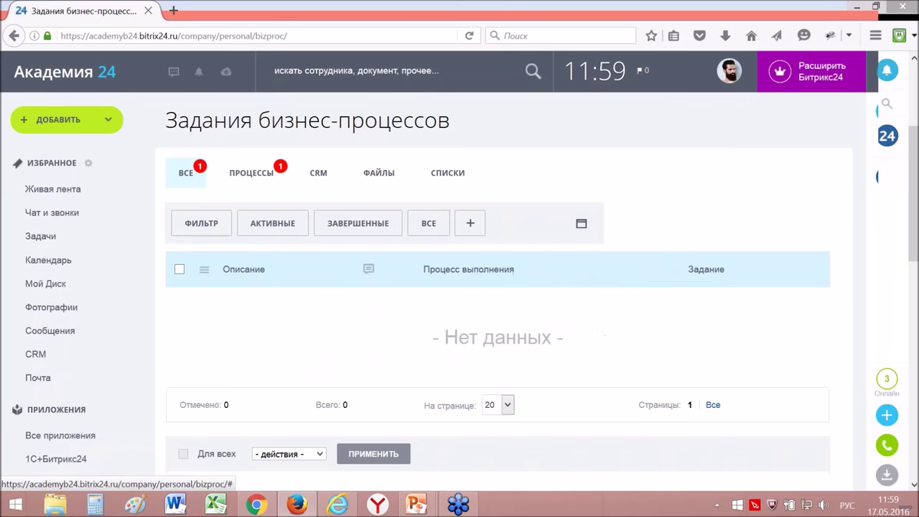
{"action": "scroll", "coordinate": [459, 287], "scroll_direction": "down", "scroll_amount": 2}
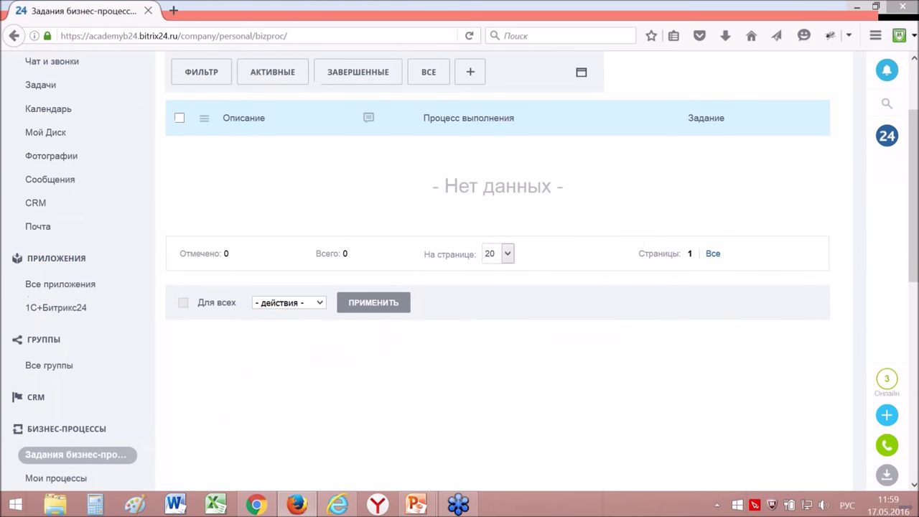
{"action": "scroll", "coordinate": [460, 287], "scroll_direction": "up", "scroll_amount": 1}
{"action": "scroll", "coordinate": [455, 271], "scroll_direction": "up", "scroll_amount": 1}
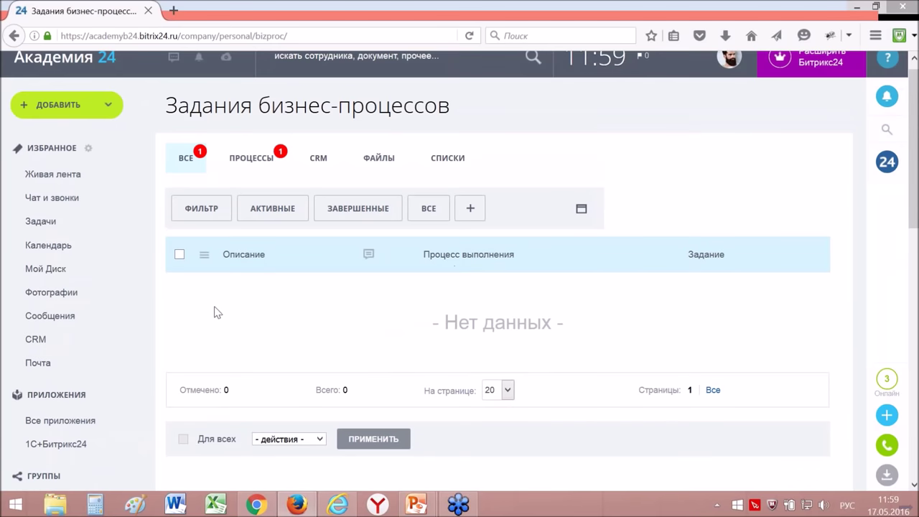
- Switch back to the sales employee's session in Internet Explorer and check the vacation request's progress in the feed
{"action": "left_click", "coordinate": [339, 505]}
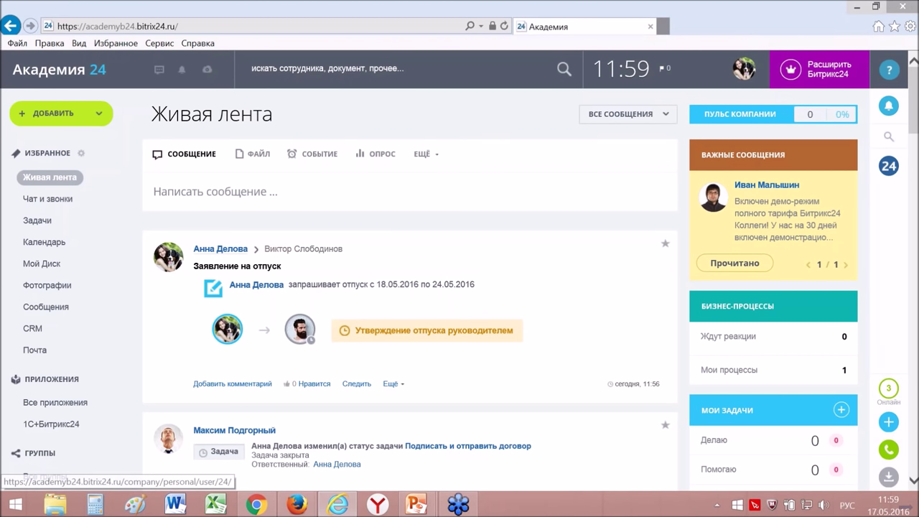
{"action": "left_click", "coordinate": [165, 243]}
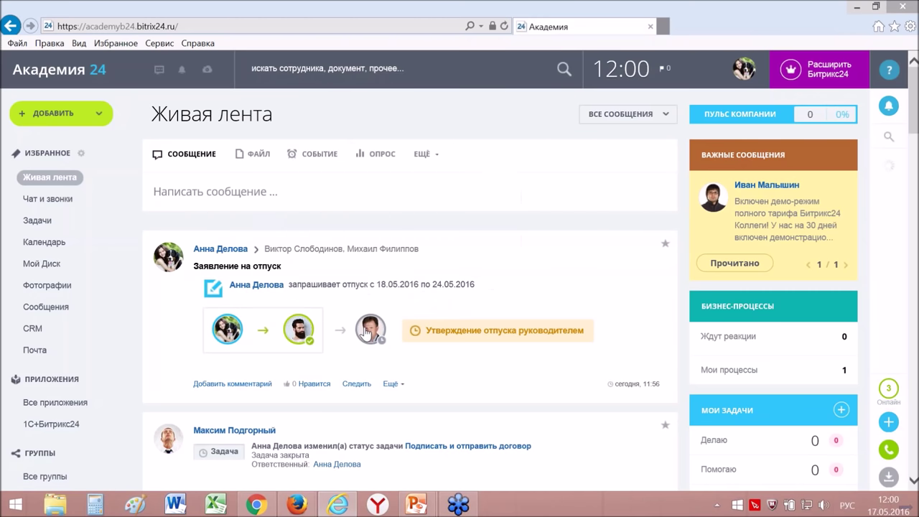
{"action": "mouse_move", "coordinate": [367, 331]}
- Open the list of all active business processes (Все активные) and review the running vacation request
{"action": "scroll", "coordinate": [366, 299], "scroll_direction": "down", "scroll_amount": 1}
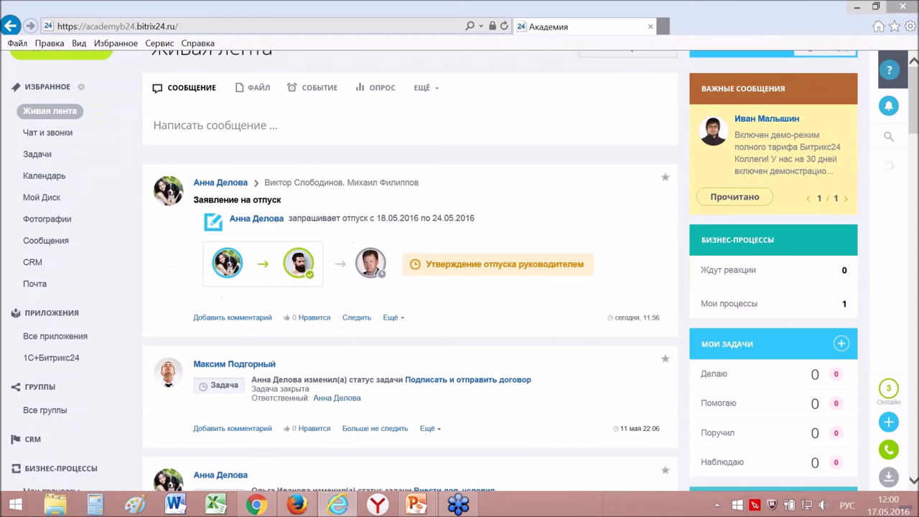
{"action": "scroll", "coordinate": [409, 273], "scroll_direction": "down", "scroll_amount": 1}
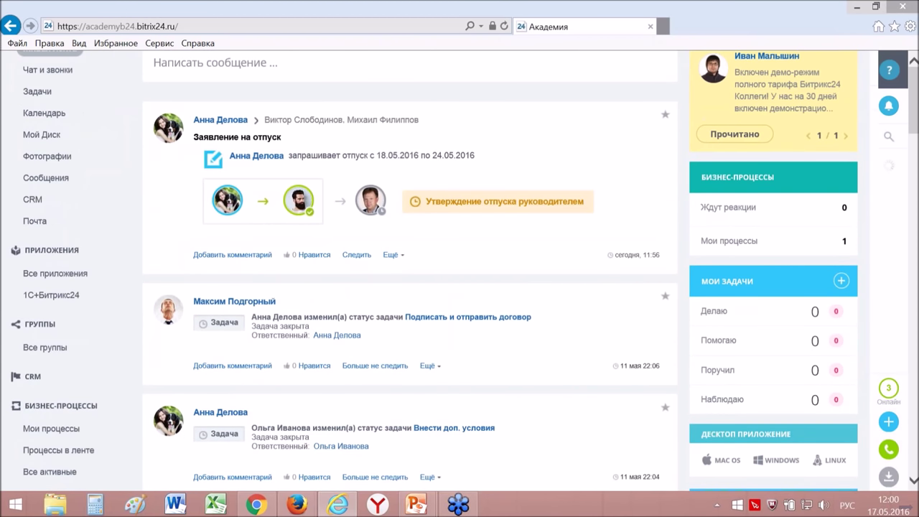
{"action": "scroll", "coordinate": [367, 287], "scroll_direction": "down", "scroll_amount": 2}
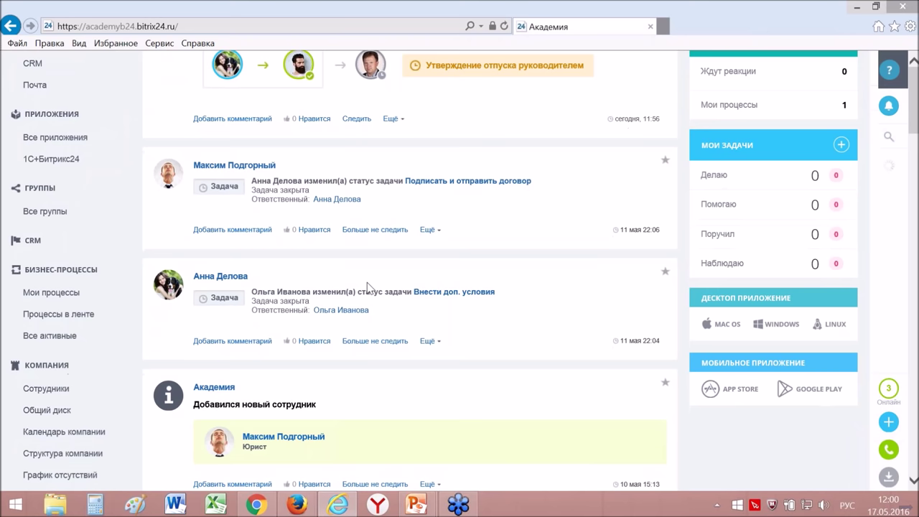
{"action": "scroll", "coordinate": [367, 287], "scroll_direction": "down", "scroll_amount": 1}
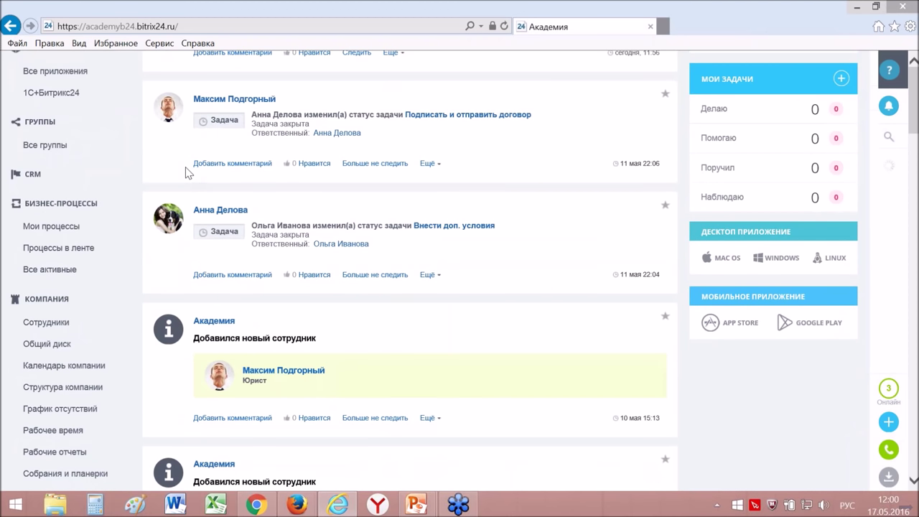
{"action": "scroll", "coordinate": [186, 172], "scroll_direction": "up", "scroll_amount": 1}
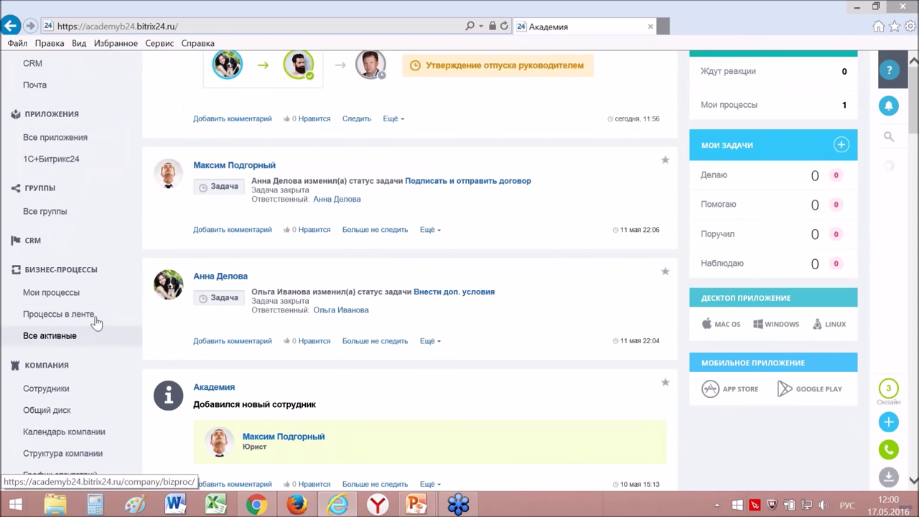
{"action": "left_click", "coordinate": [57, 338]}
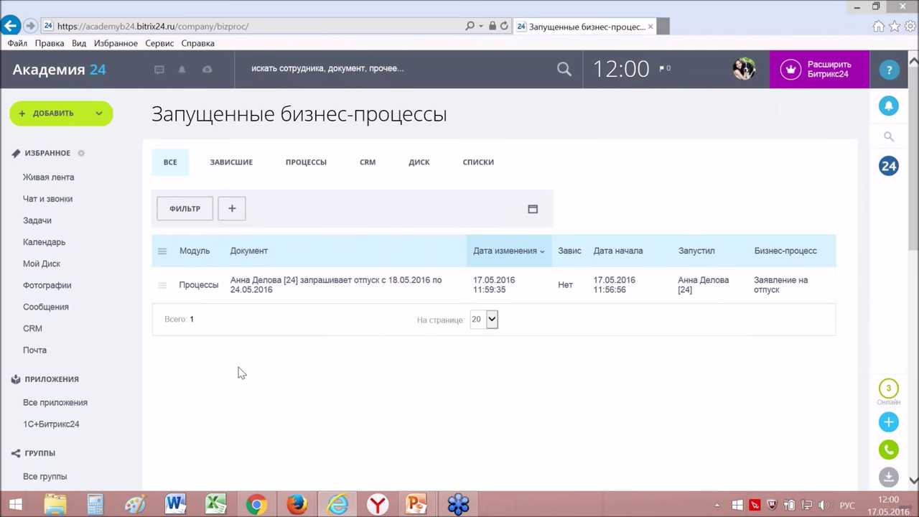
{"action": "scroll", "coordinate": [245, 375], "scroll_direction": "down", "scroll_amount": 4}
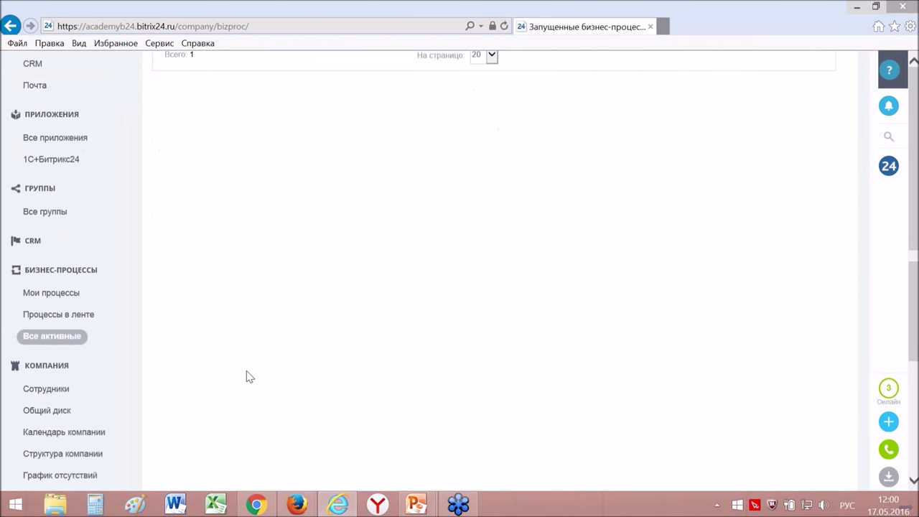
- Open the employee's own process list (Мои процессы) and review the vacation request's approval chain
{"action": "left_click", "coordinate": [46, 296]}
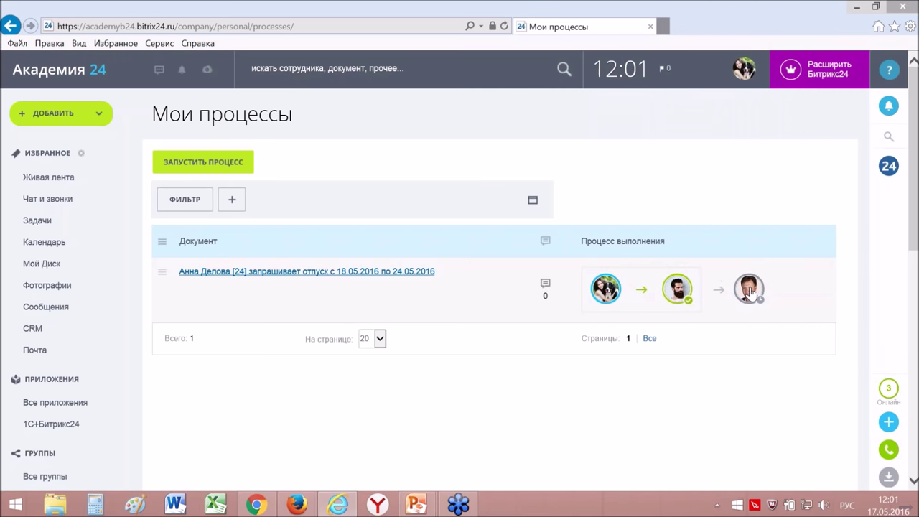
{"action": "mouse_move", "coordinate": [750, 291]}
{"action": "scroll", "coordinate": [468, 413], "scroll_direction": "down", "scroll_amount": 3}
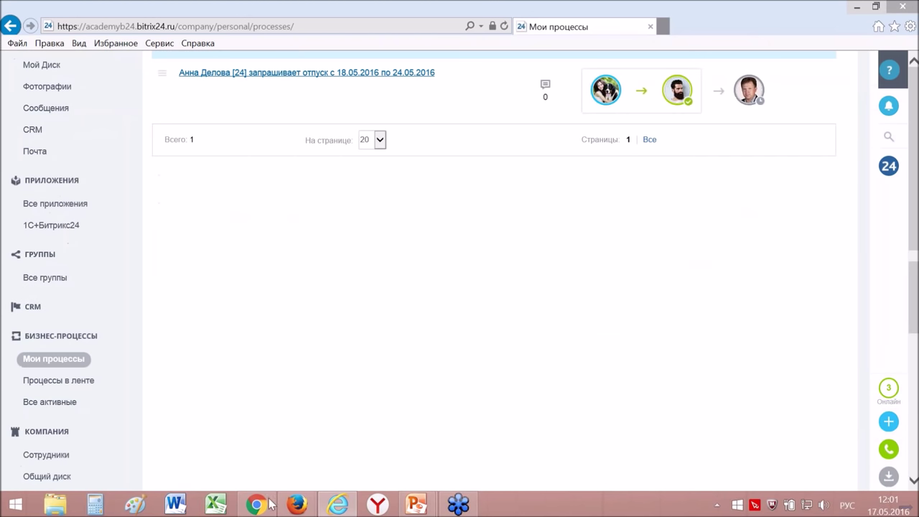
- Switch to the next approver's session in Chrome, refresh the live feed (Живая лента), and view the vacation approval notification before closing it
{"action": "left_click", "coordinate": [255, 505]}
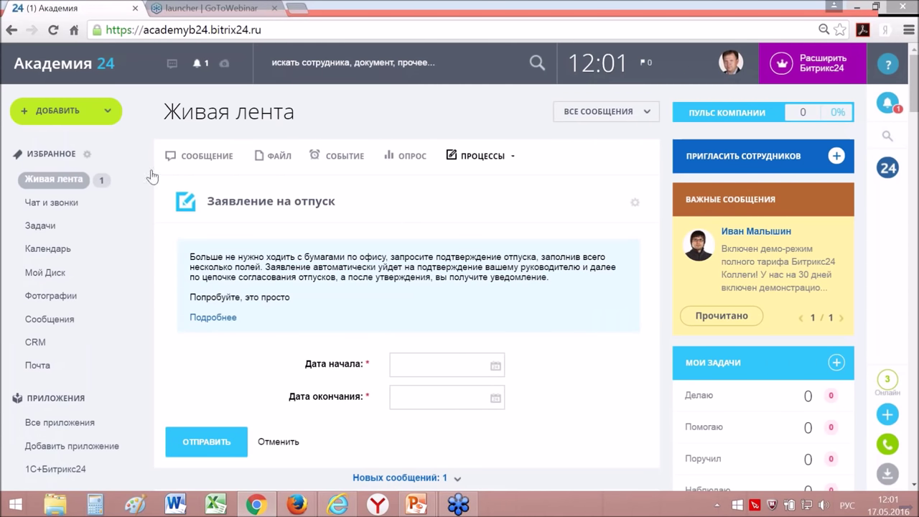
{"action": "left_click", "coordinate": [66, 184]}
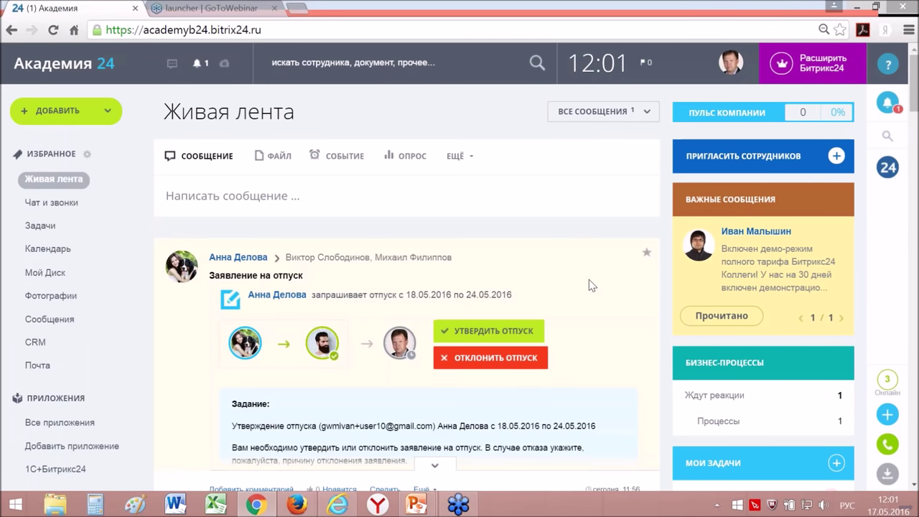
{"action": "scroll", "coordinate": [589, 284], "scroll_direction": "down", "scroll_amount": 1}
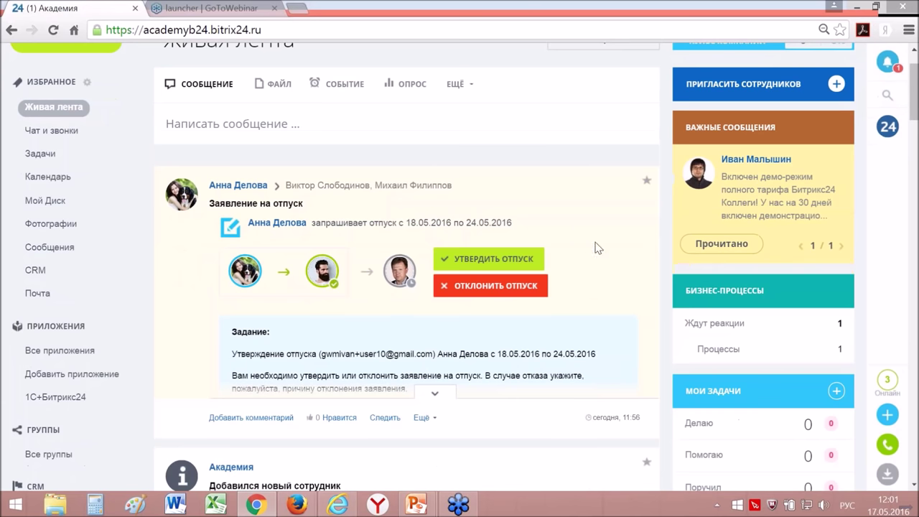
{"action": "scroll", "coordinate": [597, 248], "scroll_direction": "up", "scroll_amount": 1}
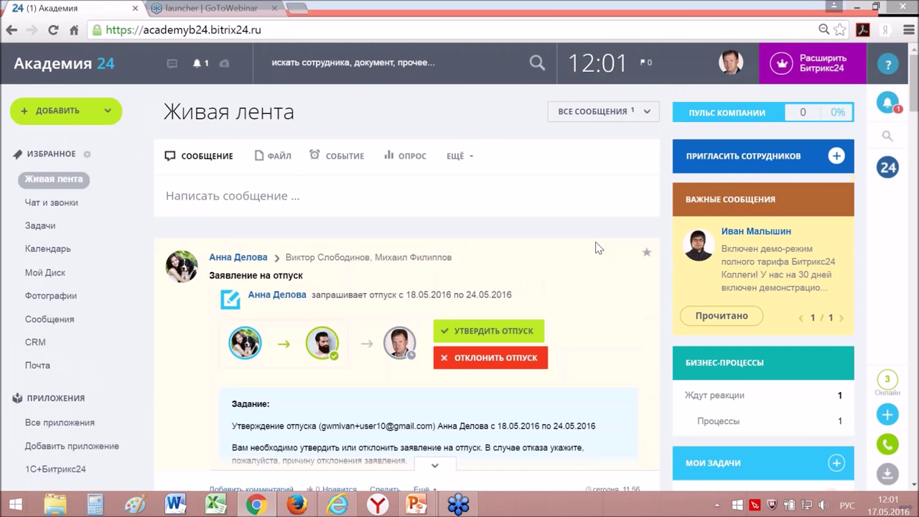
{"action": "left_click", "coordinate": [888, 106]}
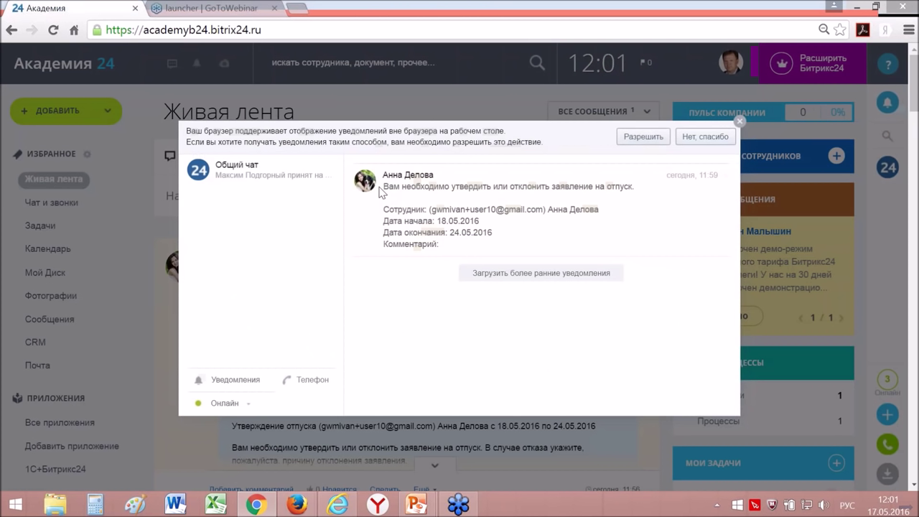
{"action": "left_click", "coordinate": [739, 122]}
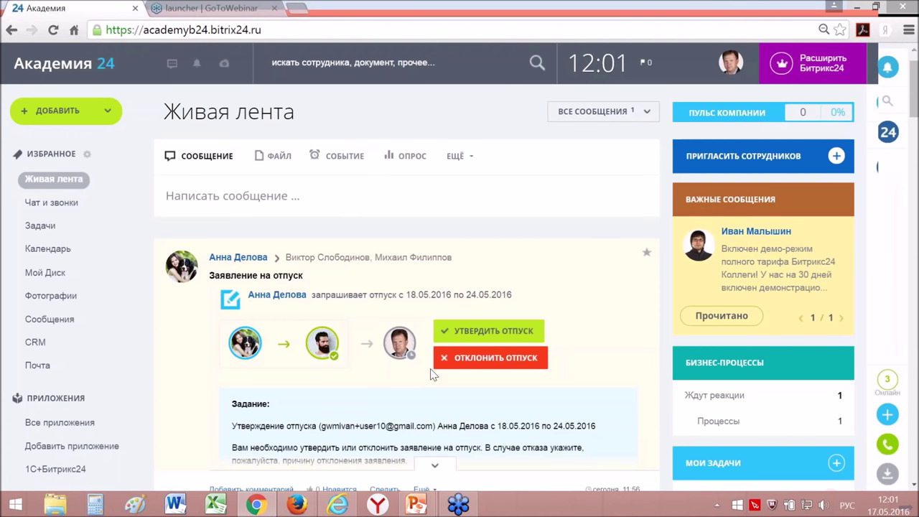
- Open the business process tasks (Задания бизнес-процессов), view the vacation approval task's details and close them
{"action": "scroll", "coordinate": [431, 374], "scroll_direction": "down", "scroll_amount": 2}
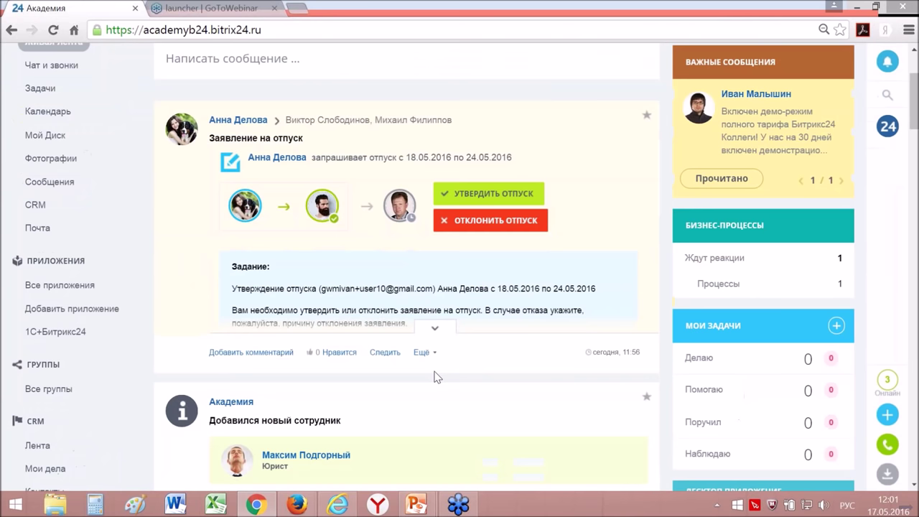
{"action": "scroll", "coordinate": [437, 377], "scroll_direction": "down", "scroll_amount": 1}
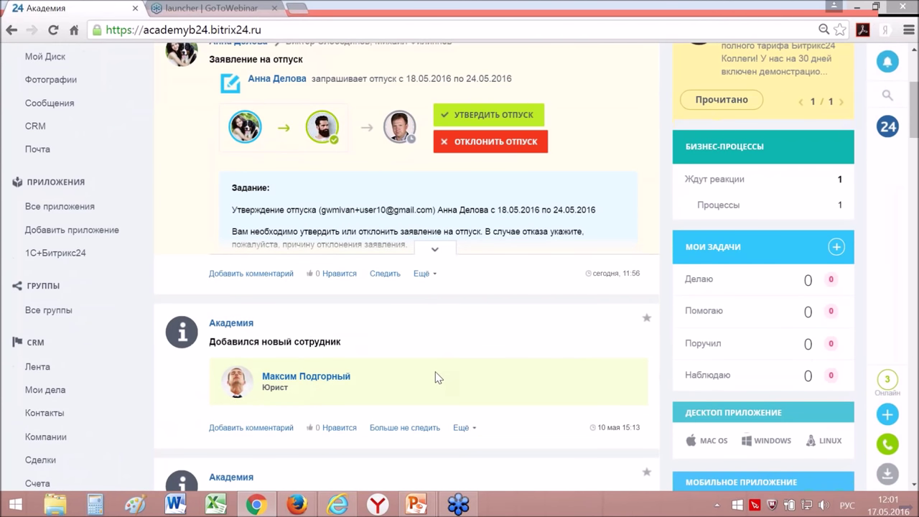
{"action": "scroll", "coordinate": [437, 377], "scroll_direction": "down", "scroll_amount": 6}
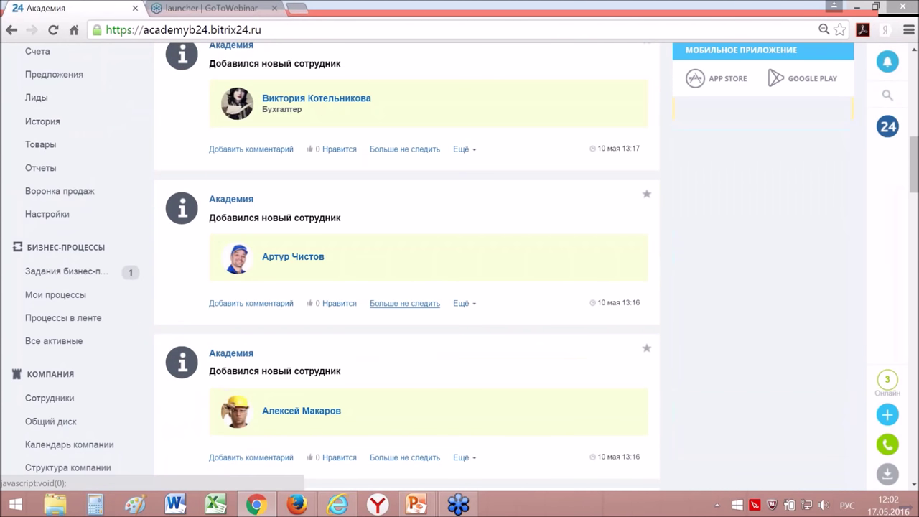
{"action": "left_click", "coordinate": [63, 276]}
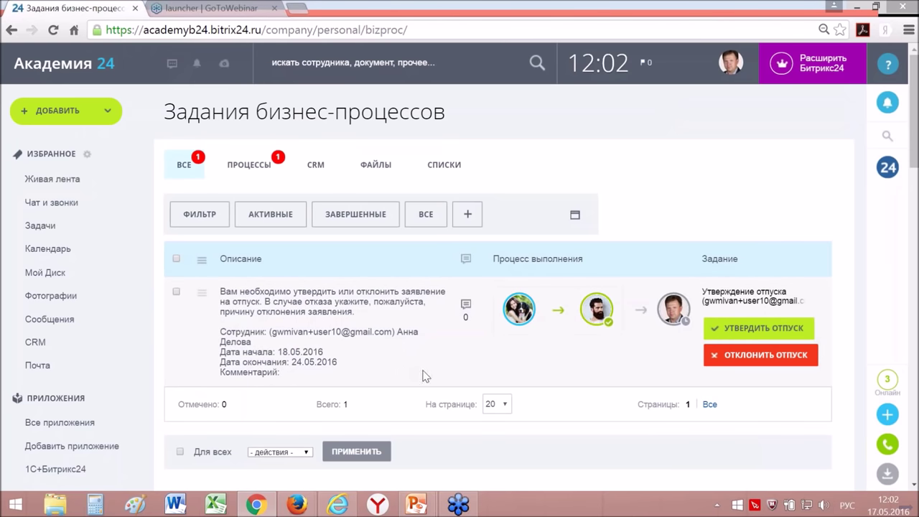
{"action": "left_click", "coordinate": [727, 297]}
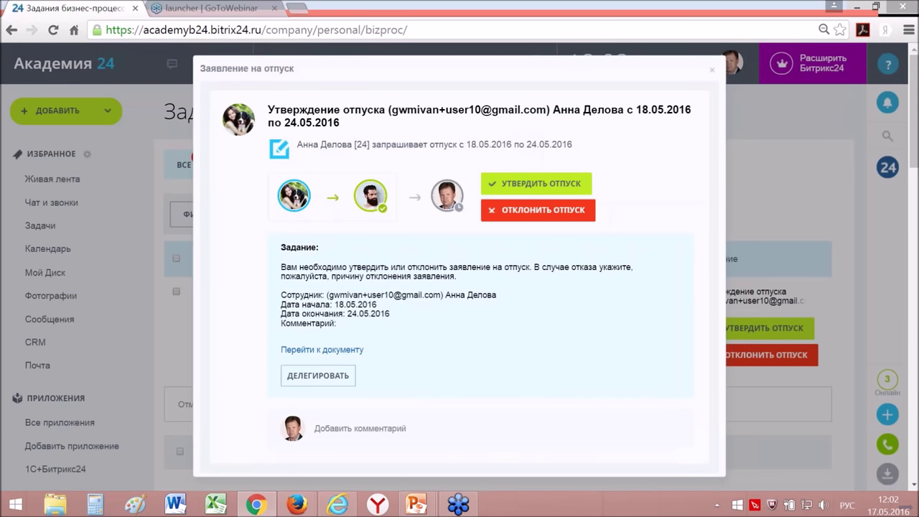
{"action": "left_click", "coordinate": [713, 73]}
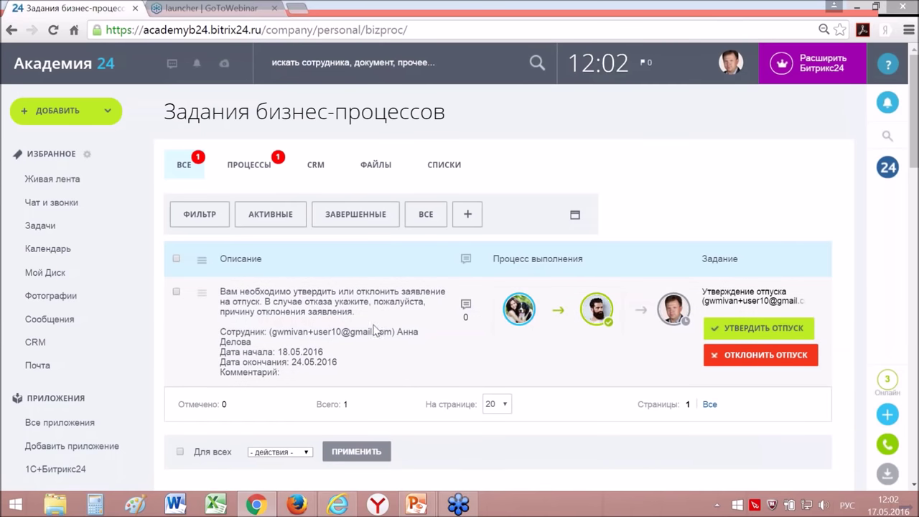
- Approve the vacation request (Утвердить отпуск) from the task list and review the follow-up task
{"action": "left_click", "coordinate": [754, 330]}
{"action": "scroll", "coordinate": [719, 331], "scroll_direction": "down", "scroll_amount": 2}
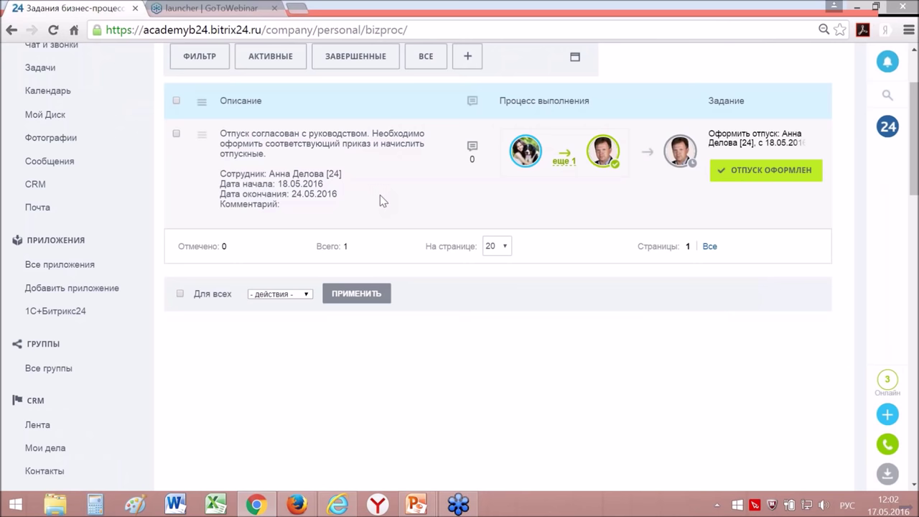
{"action": "scroll", "coordinate": [381, 199], "scroll_direction": "up", "scroll_amount": 1}
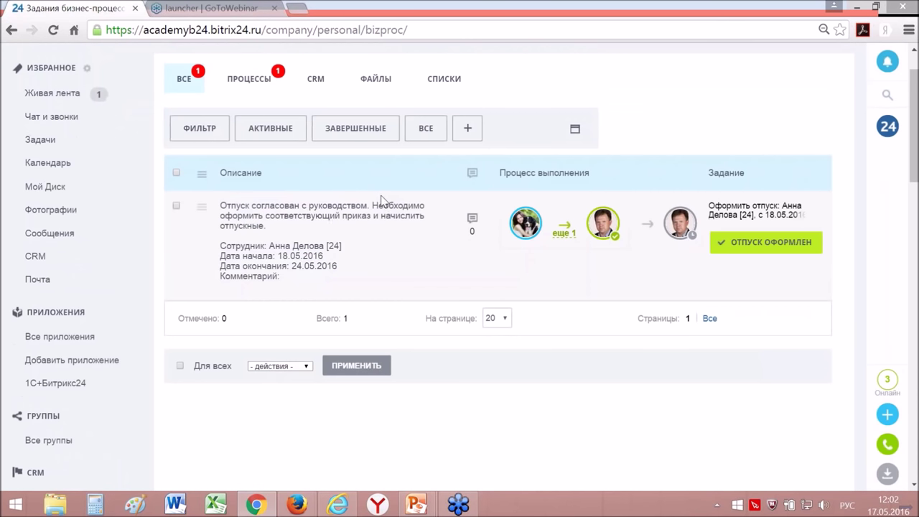
{"action": "scroll", "coordinate": [381, 200], "scroll_direction": "up", "scroll_amount": 1}
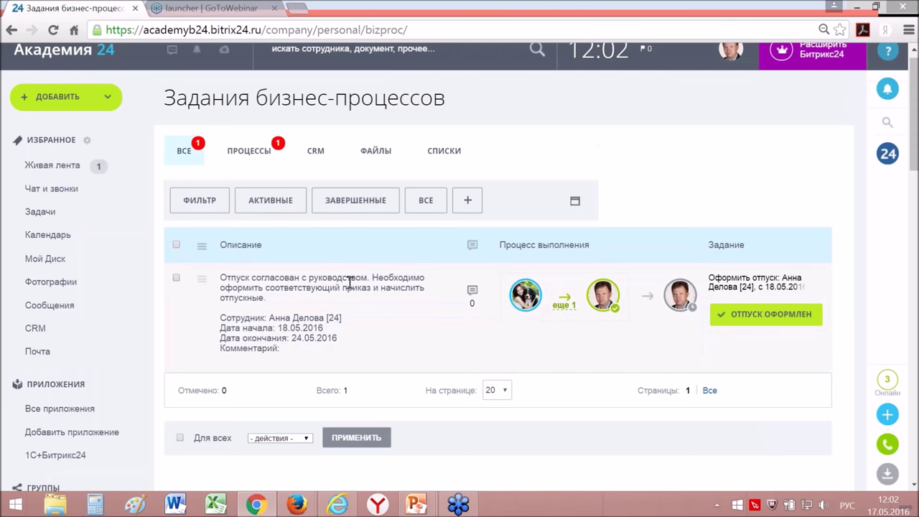
- Return to the live feed, expand the vacation processing task and complete it with Отпуск оформлен
{"action": "left_click", "coordinate": [36, 168]}
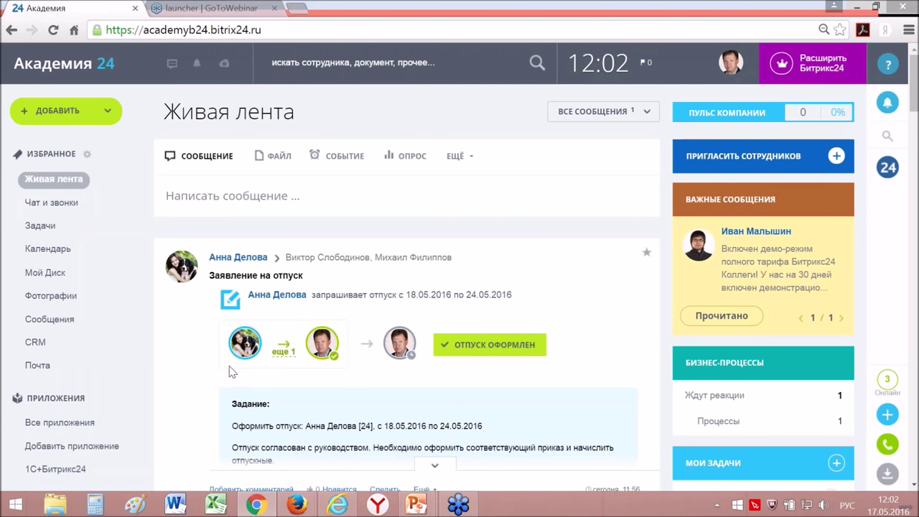
{"action": "scroll", "coordinate": [236, 373], "scroll_direction": "down", "scroll_amount": 1}
{"action": "left_click_drag", "start_coordinate": [232, 354], "coordinate": [357, 353]}
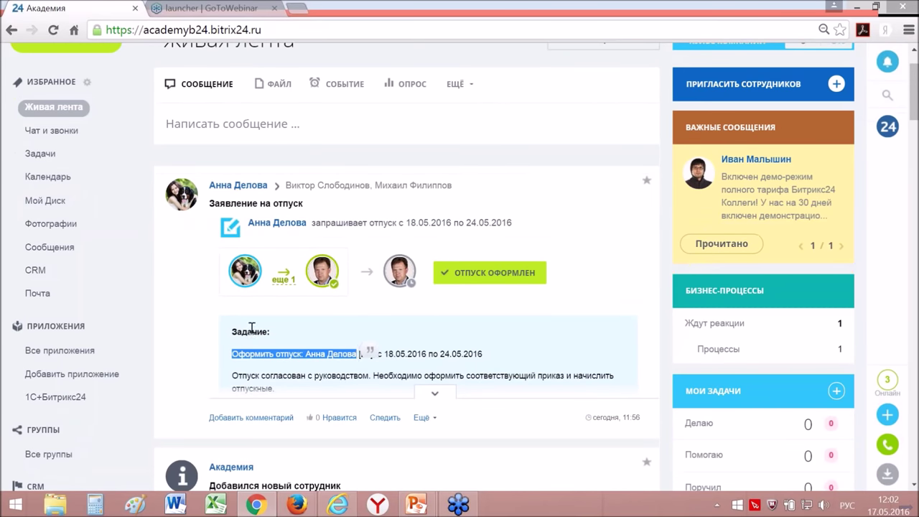
{"action": "scroll", "coordinate": [251, 328], "scroll_direction": "down", "scroll_amount": 1}
{"action": "left_click", "coordinate": [261, 302]}
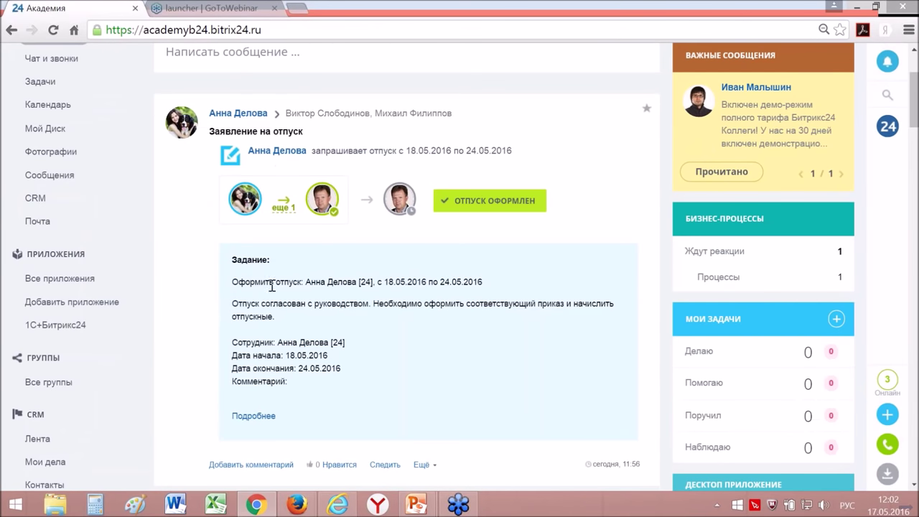
{"action": "left_click", "coordinate": [489, 205]}
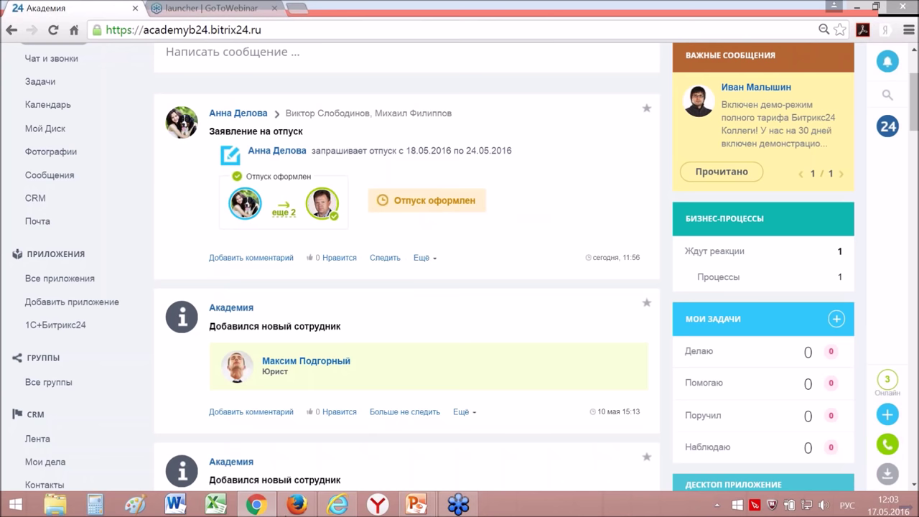
- Switch back to the employee's session in Internet Explorer and check the vacation request under Все активные and Мои процессы
{"action": "mouse_move", "coordinate": [348, 507]}
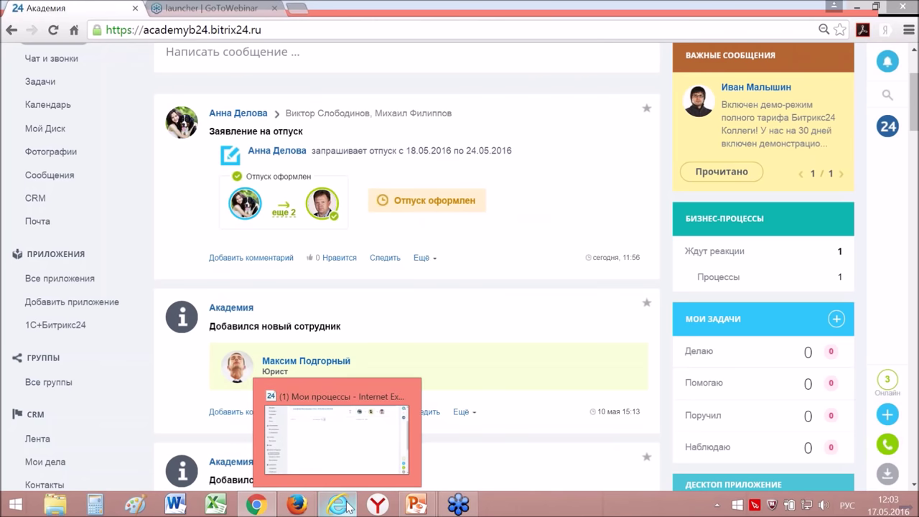
{"action": "left_click", "coordinate": [336, 434]}
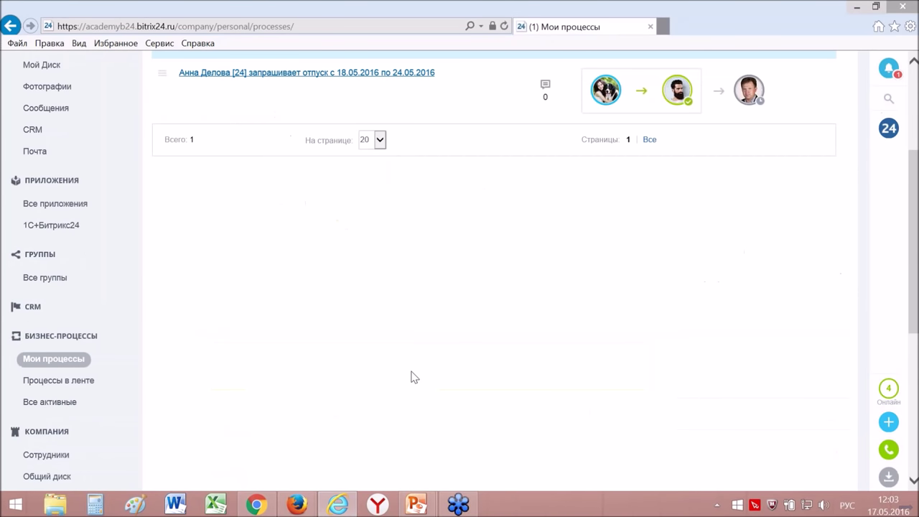
{"action": "scroll", "coordinate": [413, 377], "scroll_direction": "up", "scroll_amount": 1}
{"action": "scroll", "coordinate": [413, 377], "scroll_direction": "up", "scroll_amount": 2}
{"action": "scroll", "coordinate": [191, 378], "scroll_direction": "down", "scroll_amount": 4}
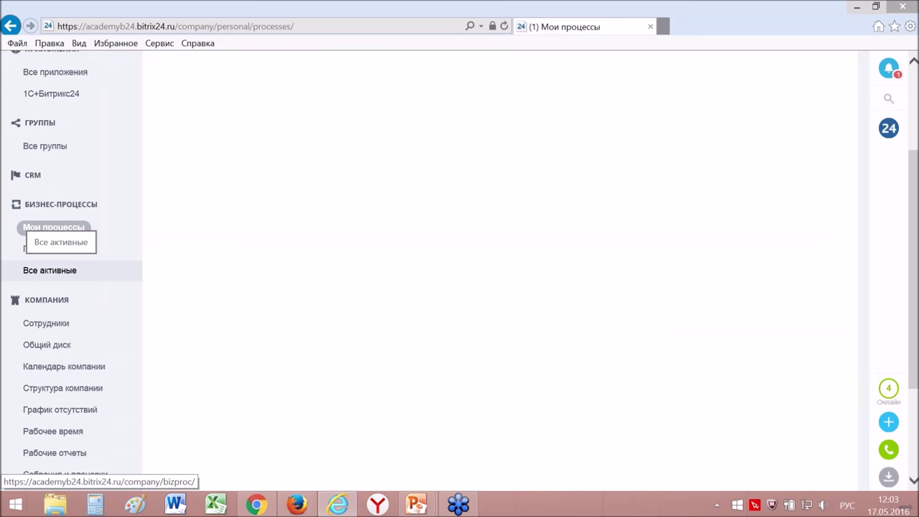
{"action": "left_click", "coordinate": [49, 270]}
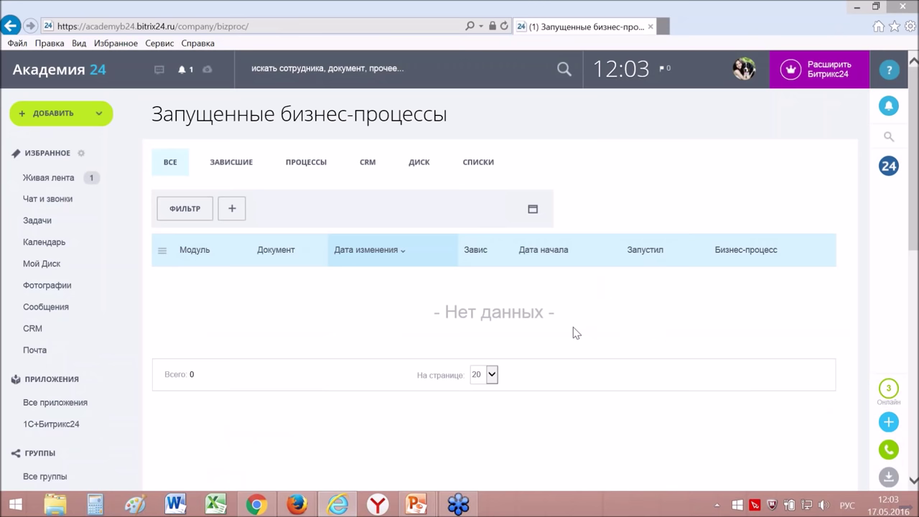
{"action": "scroll", "coordinate": [573, 333], "scroll_direction": "down", "scroll_amount": 4}
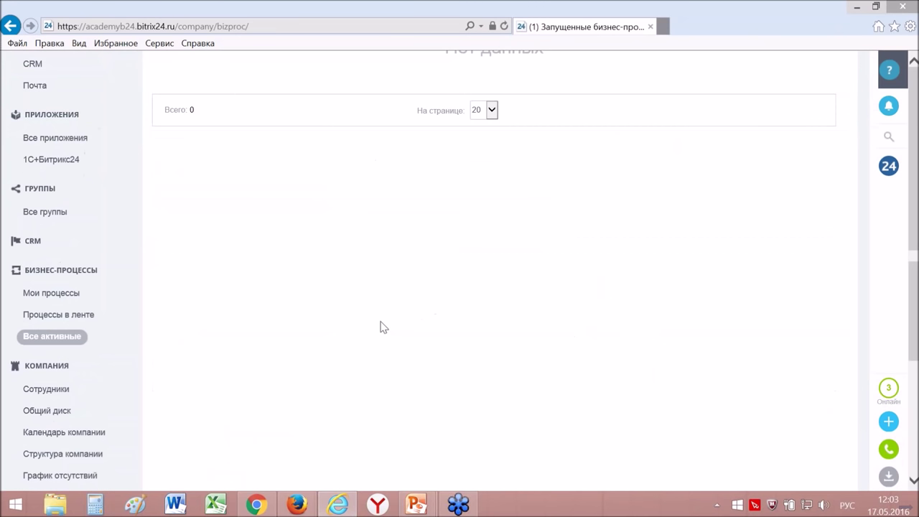
{"action": "left_click", "coordinate": [35, 299]}
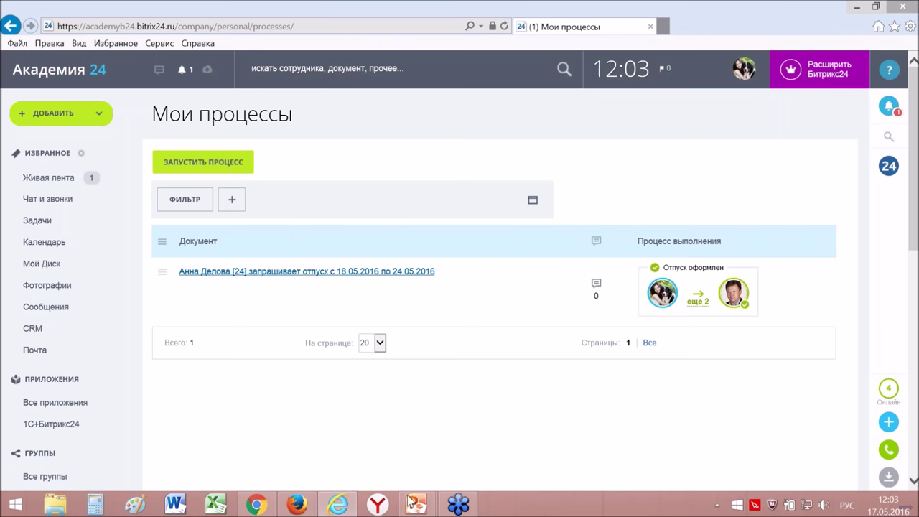
- Switch to the running PowerPoint slide show
{"action": "left_click", "coordinate": [450, 505]}
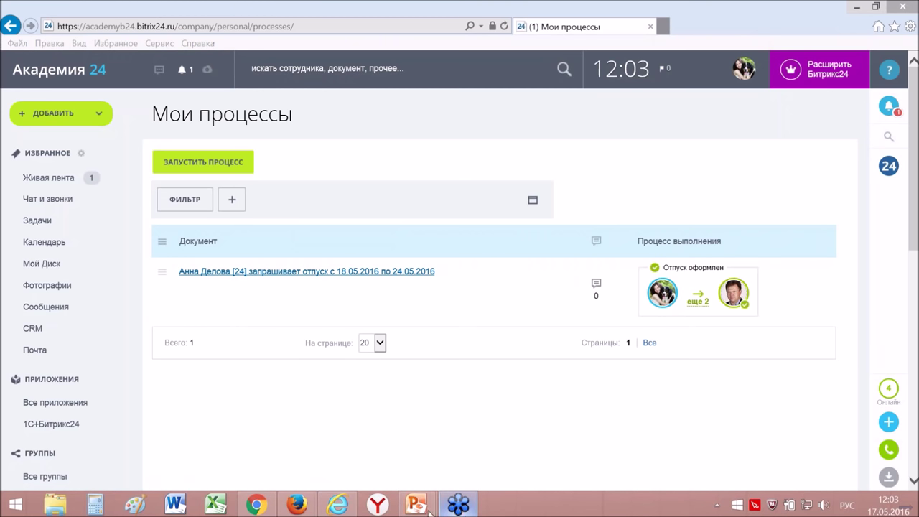
{"action": "mouse_move", "coordinate": [407, 508]}
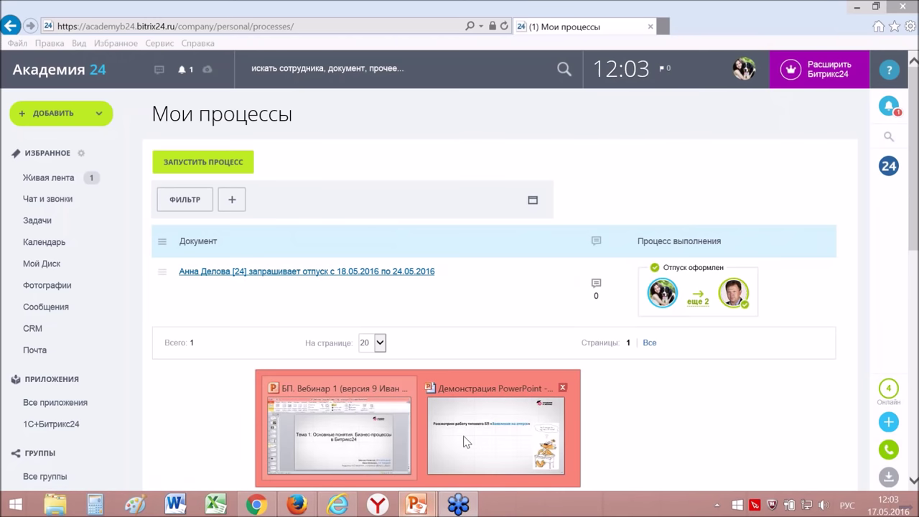
{"action": "left_click", "coordinate": [495, 429]}
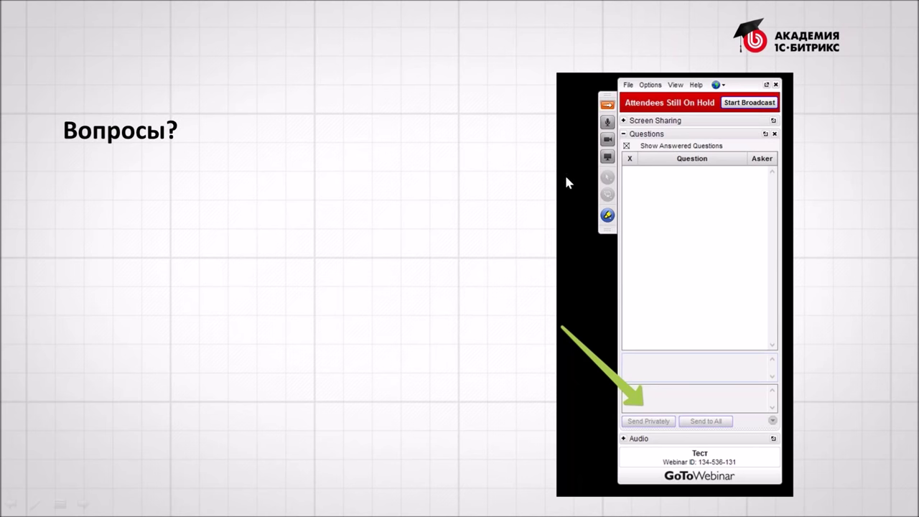
{"action": "key", "text": "alt+Tab"}
{"action": "key", "text": "alt+Tab"}
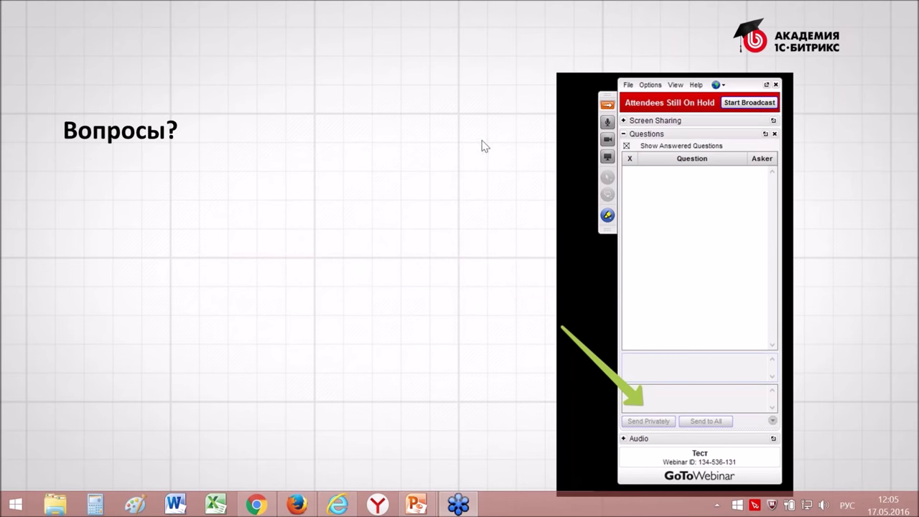
{"action": "left_click", "coordinate": [609, 158]}
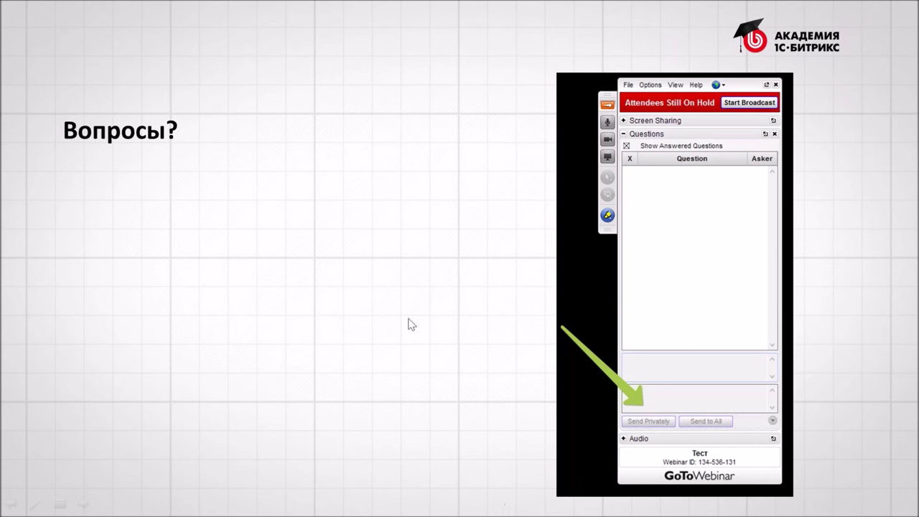
{"action": "key", "text": "Right"}
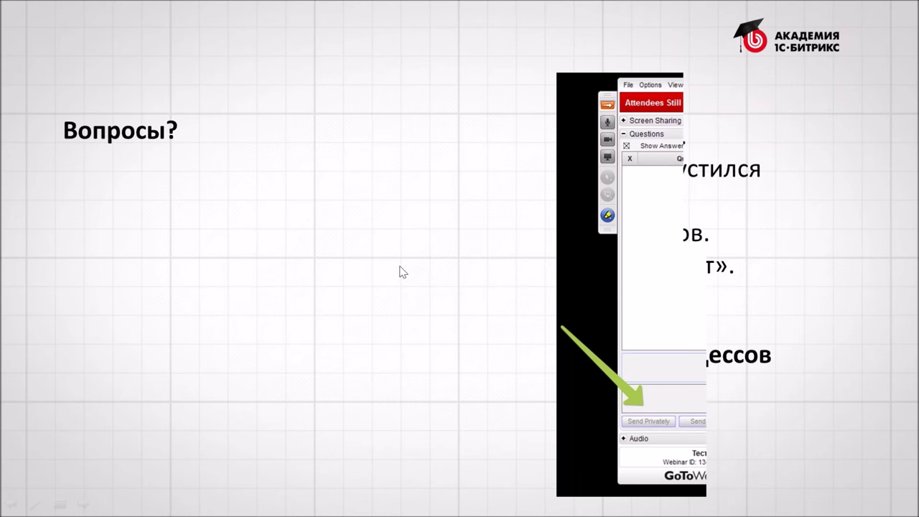
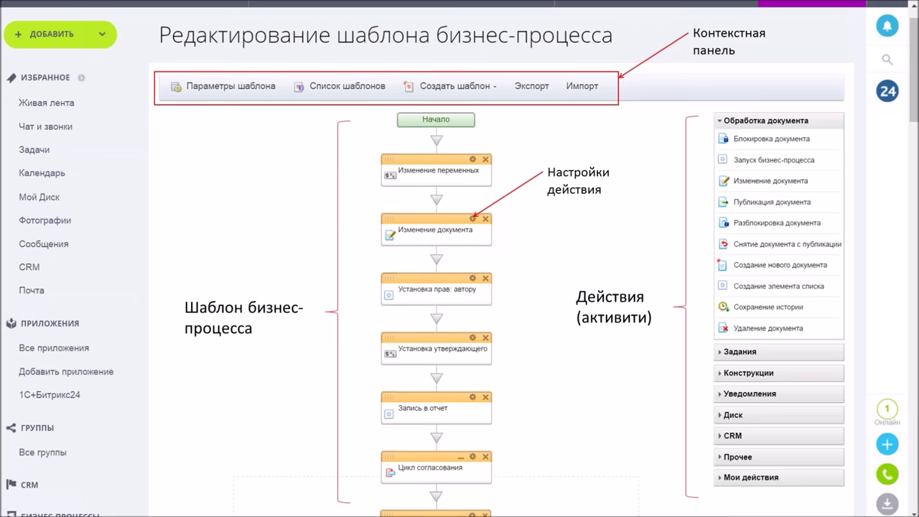
{"action": "key", "text": "alt+Tab"}
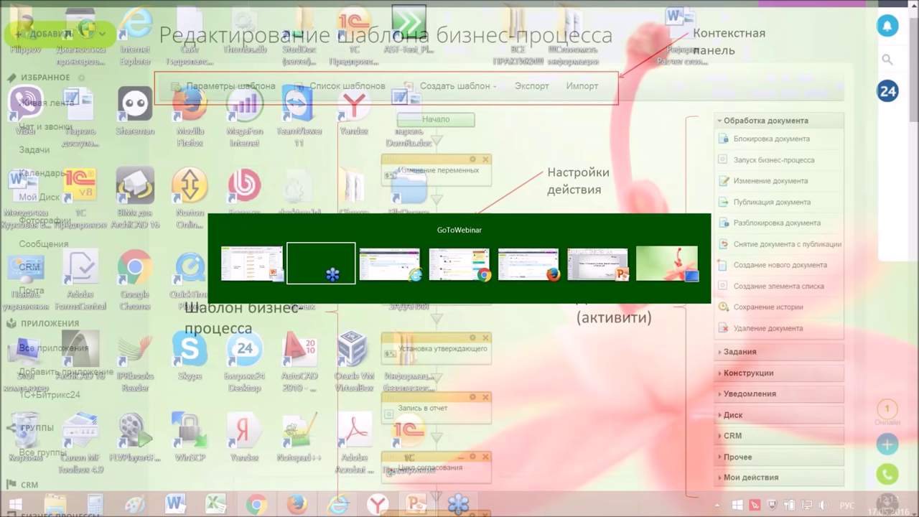
- Switch from the slide show to Chrome and open Процессы в ленте in the business processes section
{"action": "key", "text": "alt+Tab"}
{"action": "key", "text": "alt+Tab"}
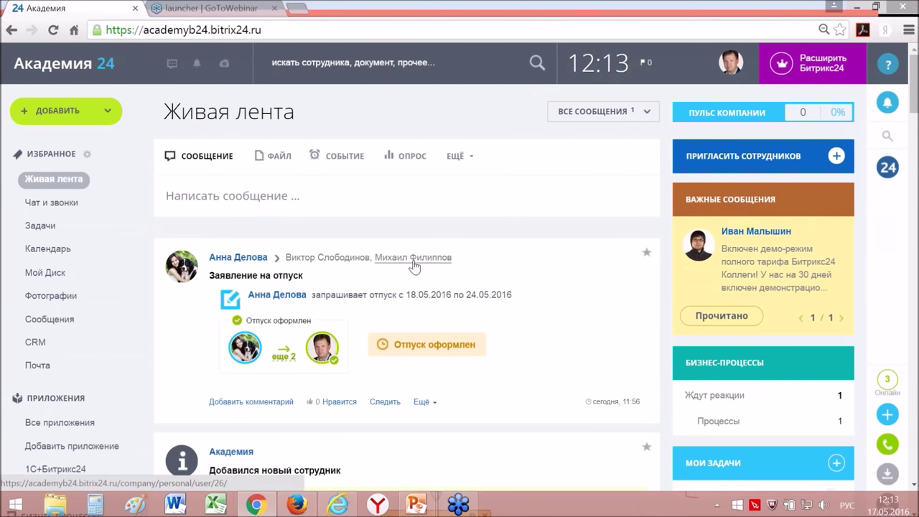
{"action": "scroll", "coordinate": [412, 267], "scroll_direction": "down", "scroll_amount": 2}
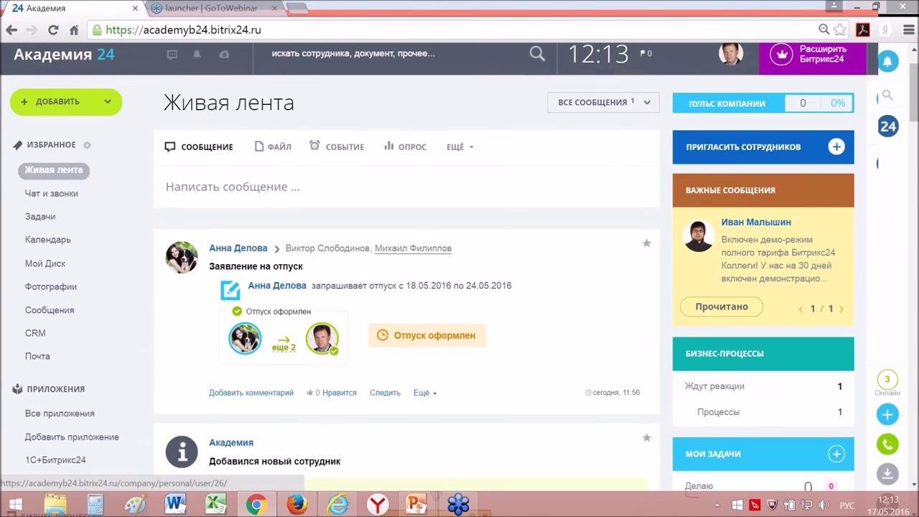
{"action": "scroll", "coordinate": [407, 266], "scroll_direction": "down", "scroll_amount": 8}
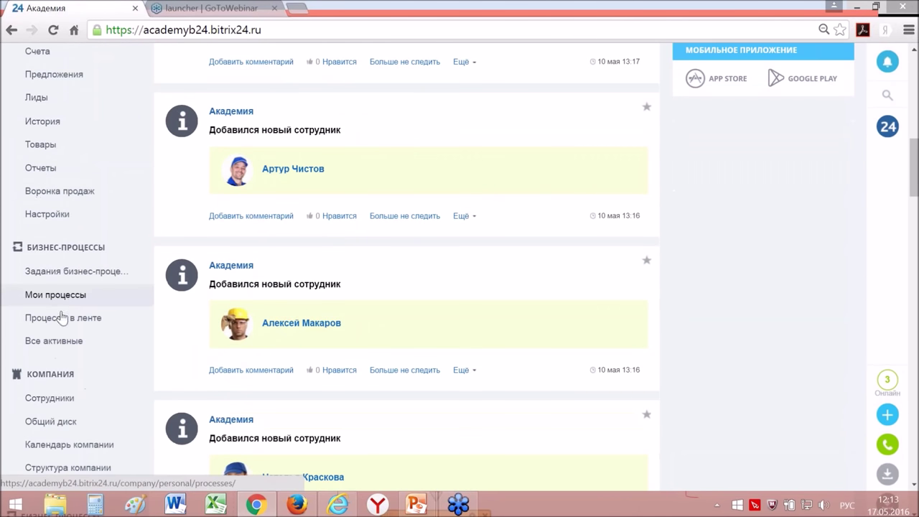
{"action": "left_click", "coordinate": [64, 318]}
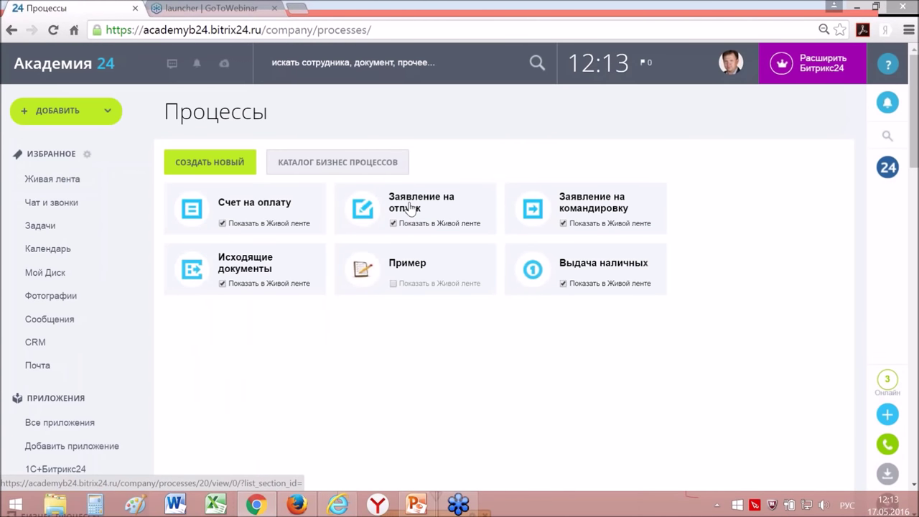
- Open the Заявление на отпуск process and bring up its business process template for editing
{"action": "left_click", "coordinate": [410, 209]}
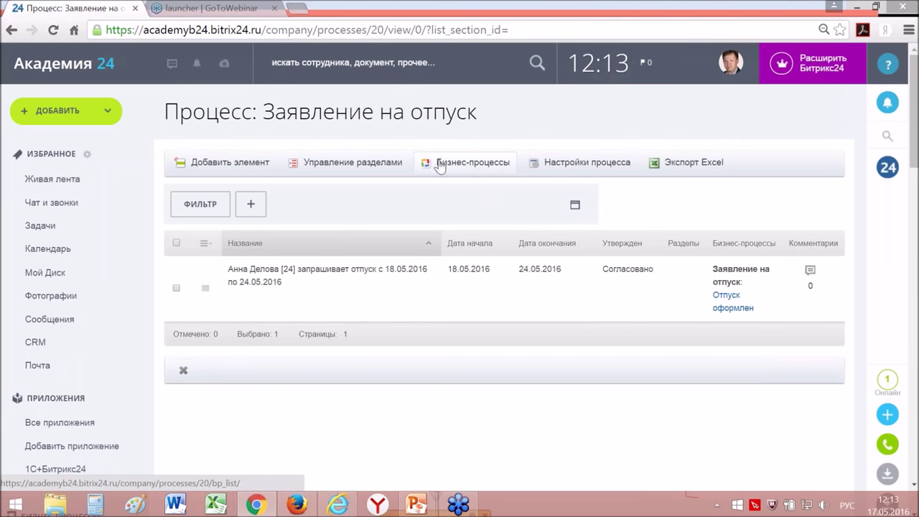
{"action": "left_click", "coordinate": [490, 168]}
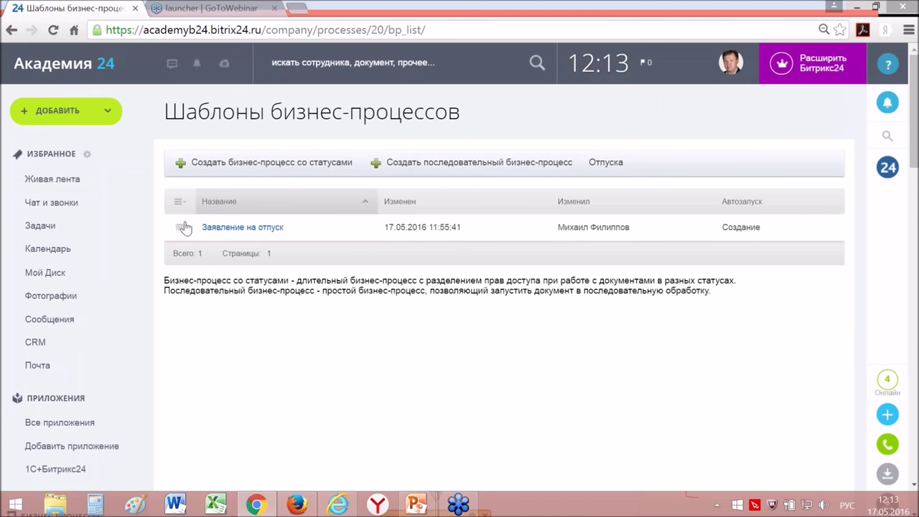
{"action": "left_click", "coordinate": [226, 228]}
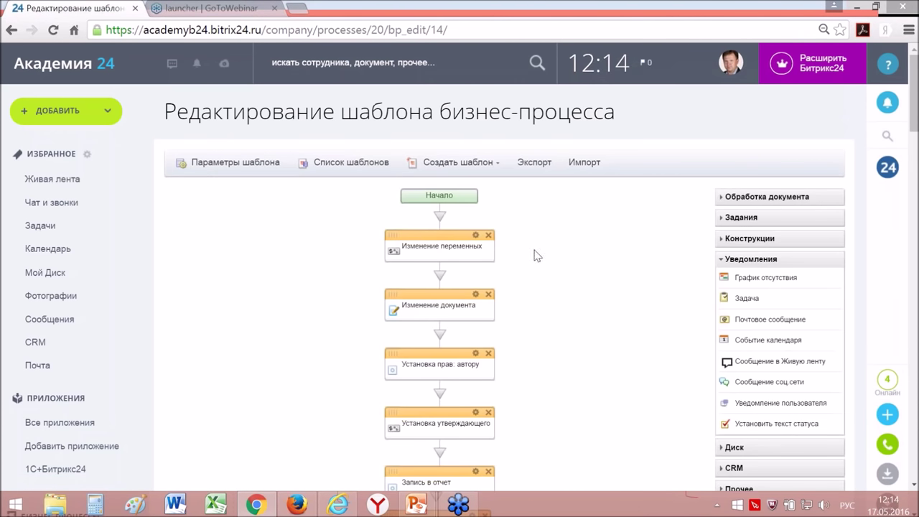
- Examine the whole vacation request template flow from Начало to Конец, including the approval loop and the Отпуск утвержден branches
{"action": "scroll", "coordinate": [543, 268], "scroll_direction": "down", "scroll_amount": 1}
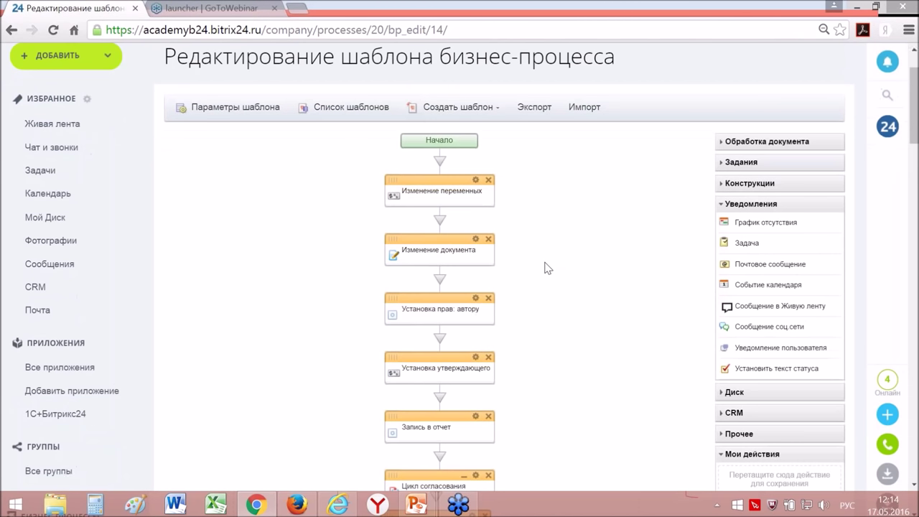
{"action": "scroll", "coordinate": [546, 268], "scroll_direction": "down", "scroll_amount": 1}
{"action": "scroll", "coordinate": [548, 270], "scroll_direction": "up", "scroll_amount": 2}
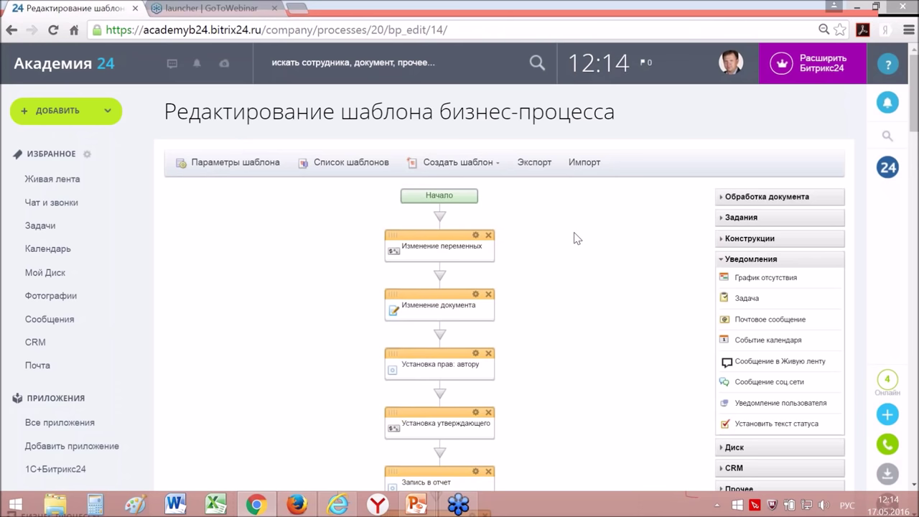
{"action": "scroll", "coordinate": [574, 239], "scroll_direction": "down", "scroll_amount": 8}
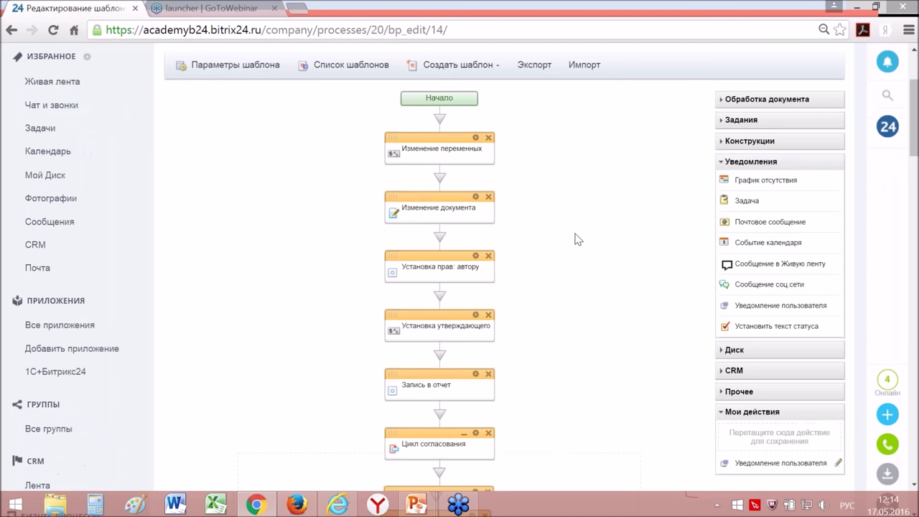
{"action": "scroll", "coordinate": [601, 205], "scroll_direction": "down", "scroll_amount": 4}
{"action": "scroll", "coordinate": [601, 218], "scroll_direction": "down", "scroll_amount": 1}
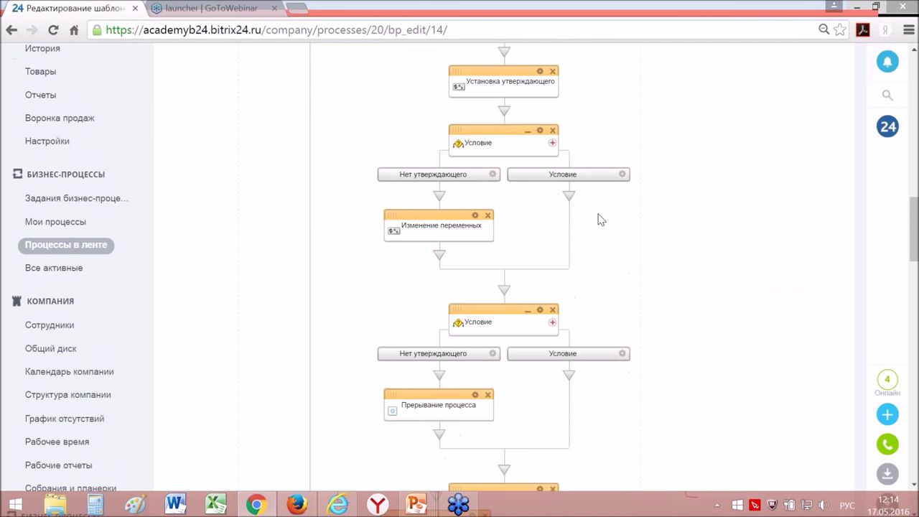
{"action": "scroll", "coordinate": [604, 224], "scroll_direction": "down", "scroll_amount": 12}
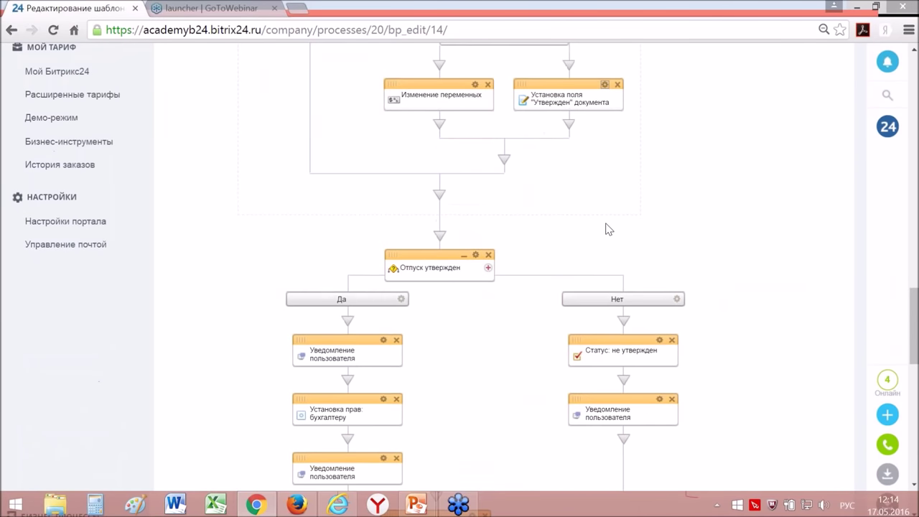
{"action": "scroll", "coordinate": [607, 230], "scroll_direction": "down", "scroll_amount": 10}
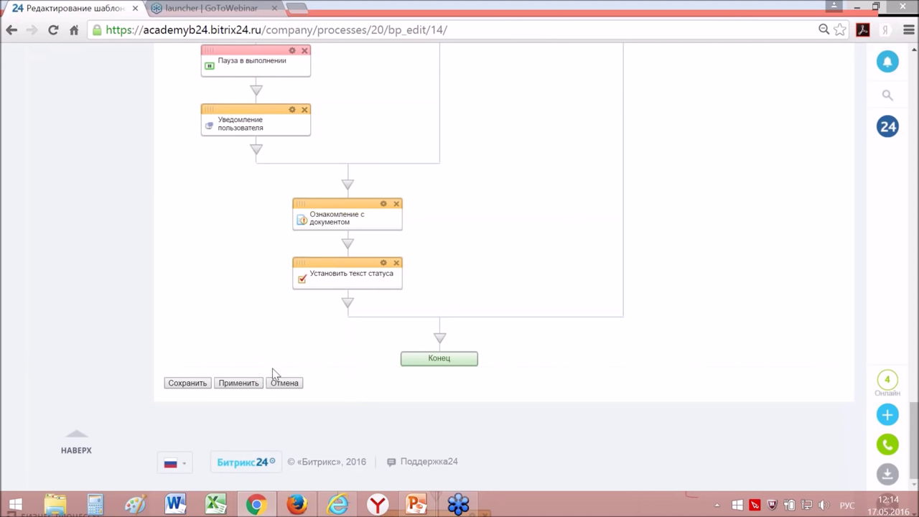
{"action": "left_click", "coordinate": [198, 385]}
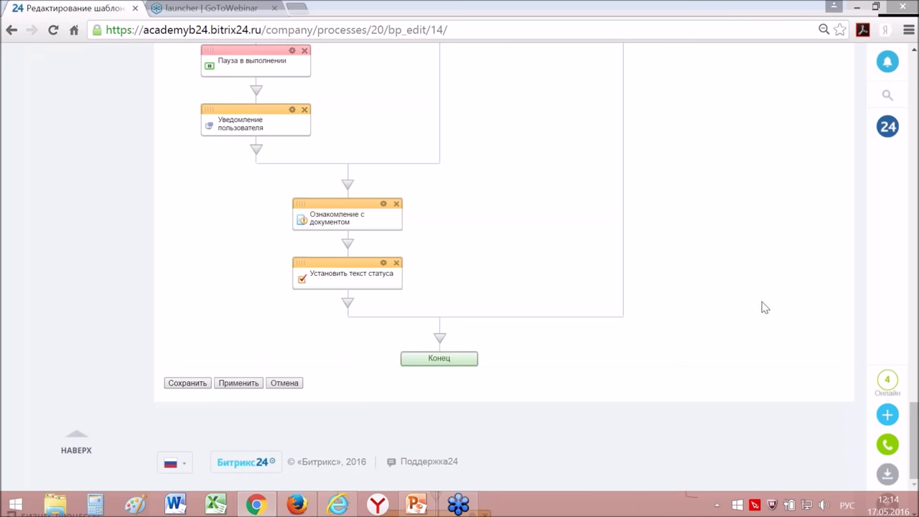
{"action": "scroll", "coordinate": [765, 307], "scroll_direction": "up", "scroll_amount": 10}
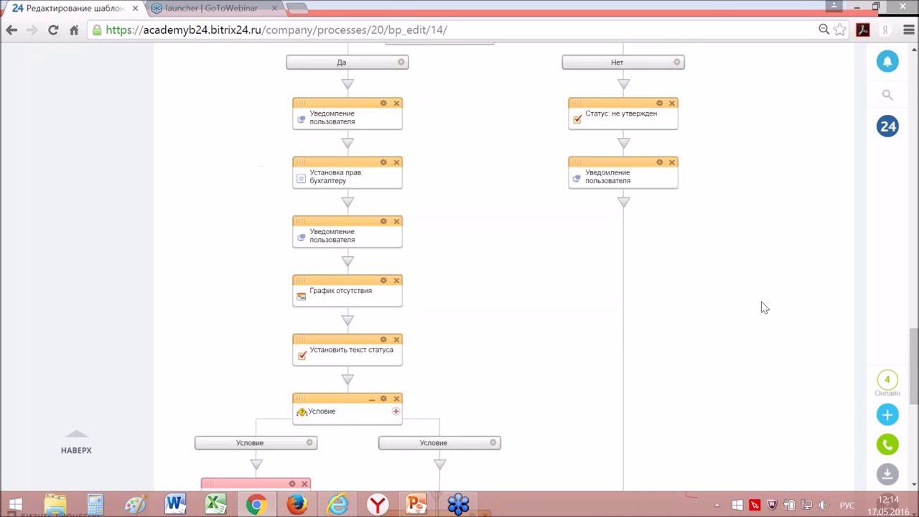
{"action": "scroll", "coordinate": [765, 307], "scroll_direction": "up", "scroll_amount": 15}
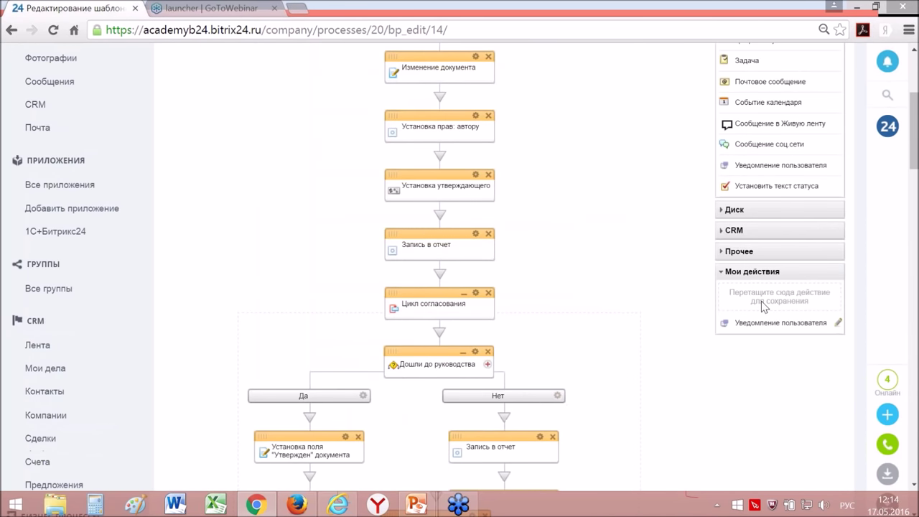
{"action": "scroll", "coordinate": [718, 120], "scroll_direction": "down", "scroll_amount": 1}
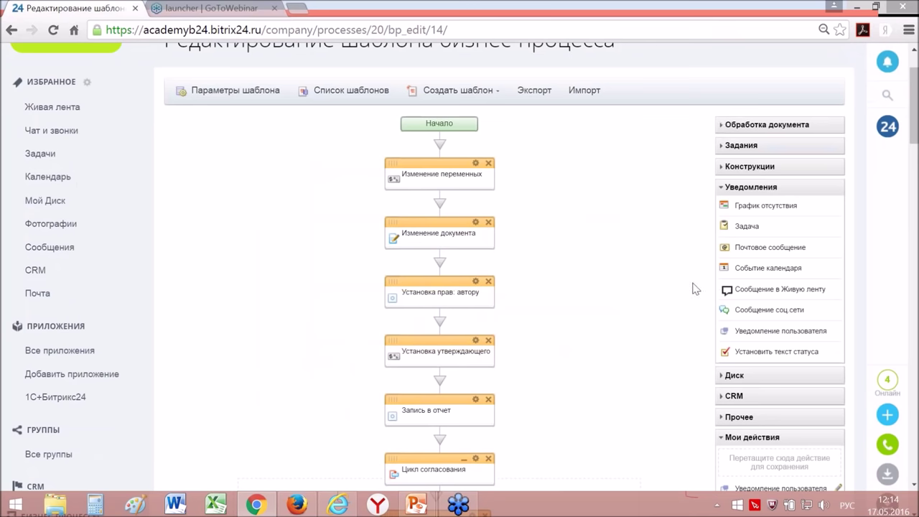
{"action": "scroll", "coordinate": [704, 293], "scroll_direction": "down", "scroll_amount": 1}
{"action": "scroll", "coordinate": [704, 293], "scroll_direction": "up", "scroll_amount": 1}
- Review the available actions in the Обработка документа, Задания and Конструкции groups
{"action": "left_click", "coordinate": [734, 133]}
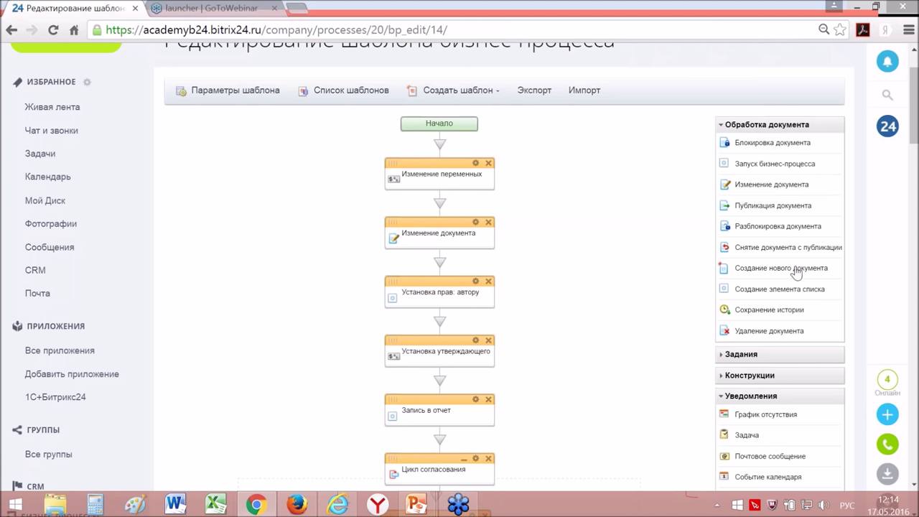
{"action": "scroll", "coordinate": [798, 275], "scroll_direction": "down", "scroll_amount": 2}
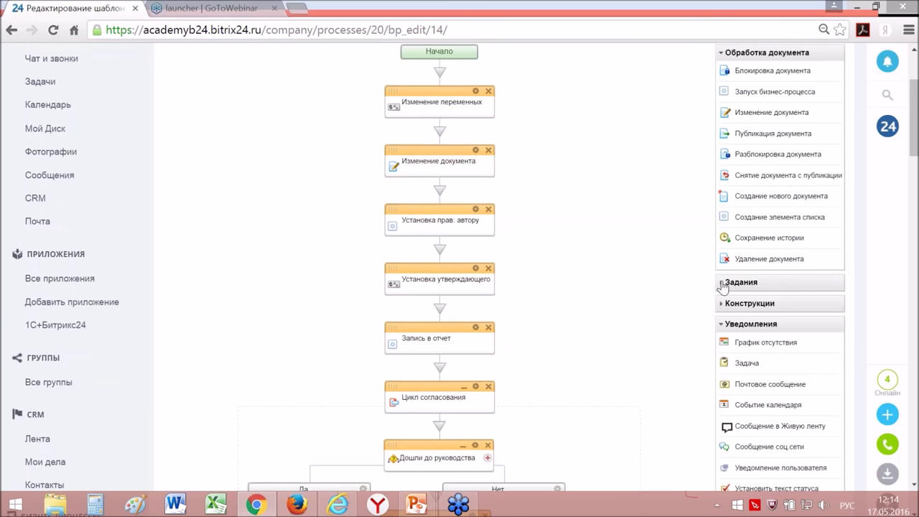
{"action": "left_click", "coordinate": [726, 56]}
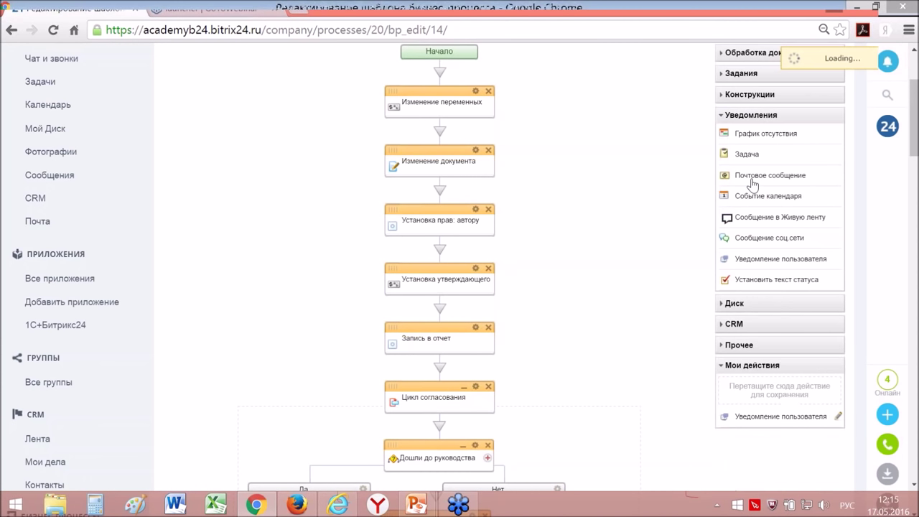
{"action": "left_click", "coordinate": [730, 75]}
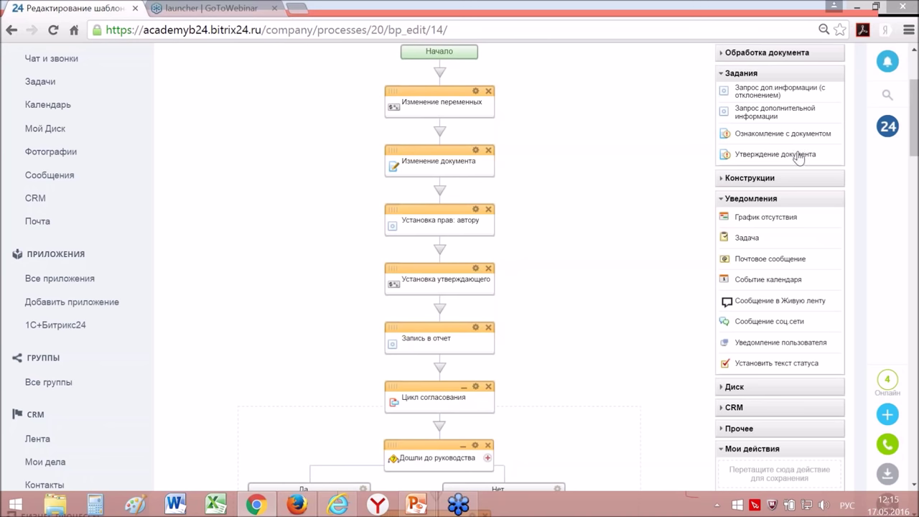
{"action": "left_click", "coordinate": [722, 179]}
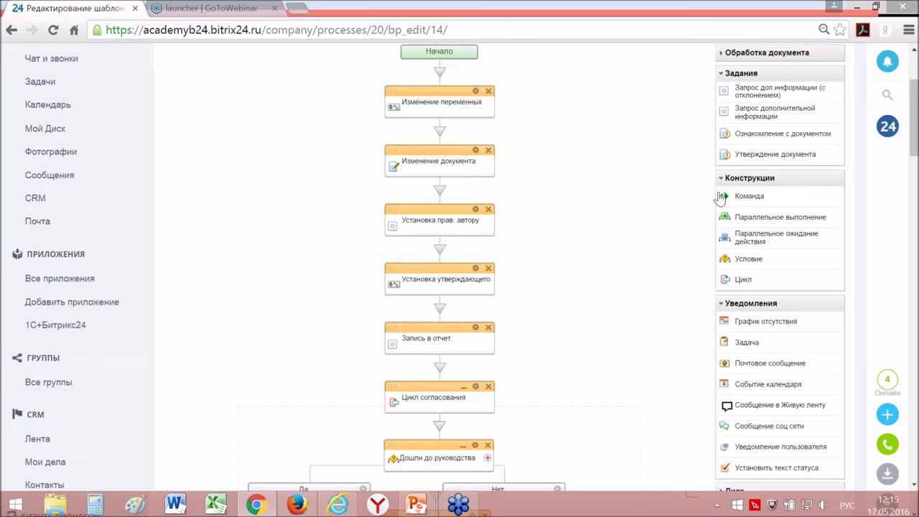
{"action": "left_click", "coordinate": [723, 178]}
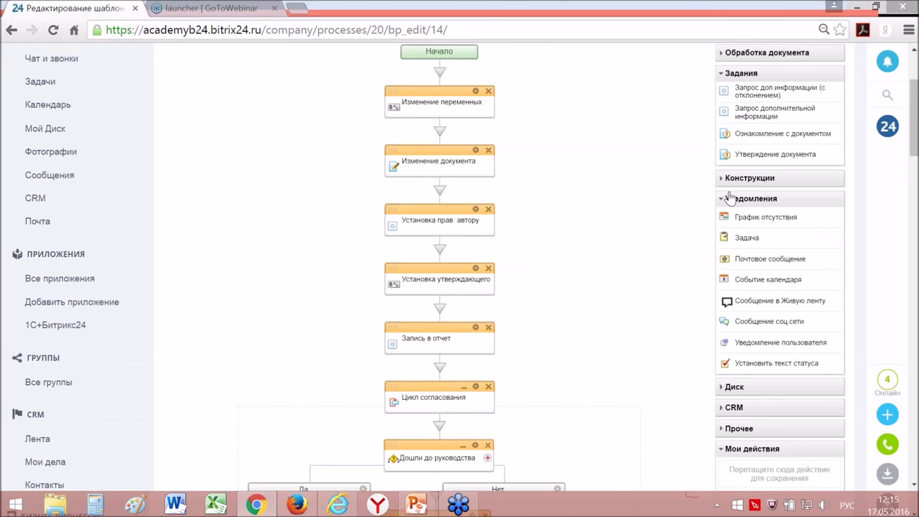
{"action": "left_click", "coordinate": [743, 74]}
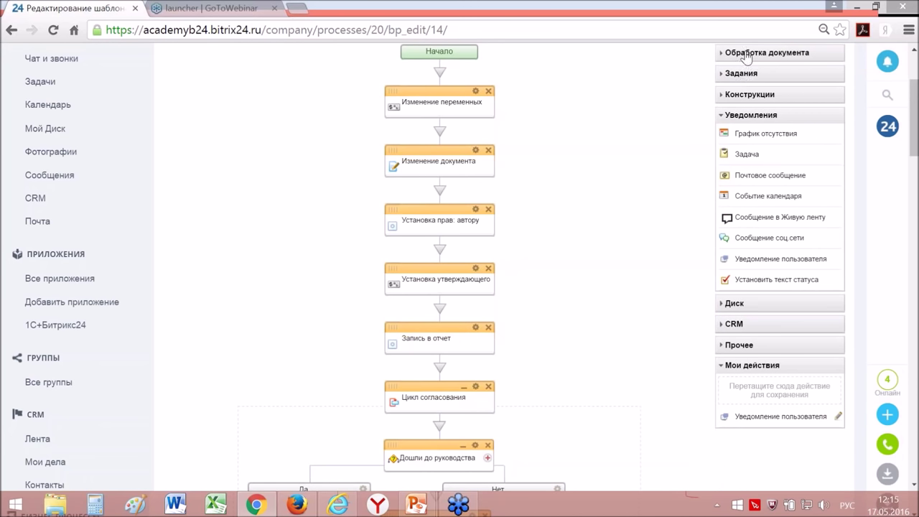
{"action": "left_click", "coordinate": [747, 58]}
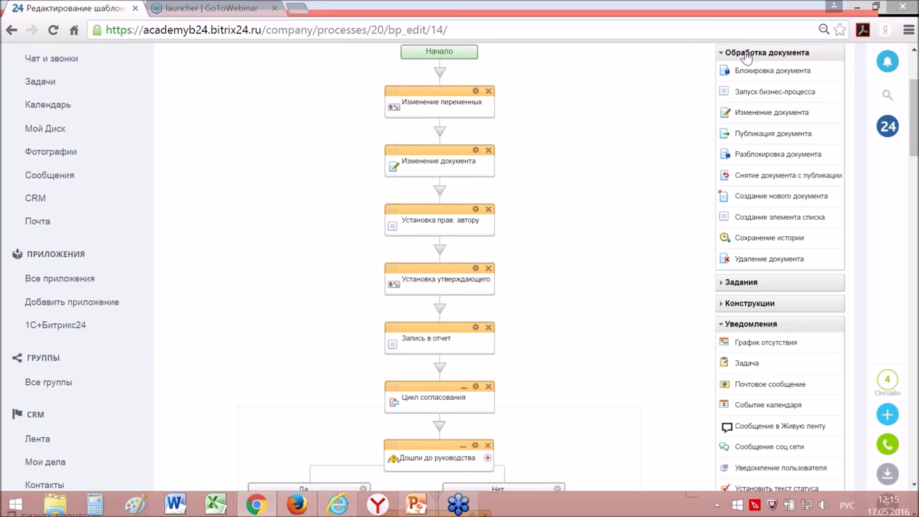
{"action": "left_click", "coordinate": [746, 55]}
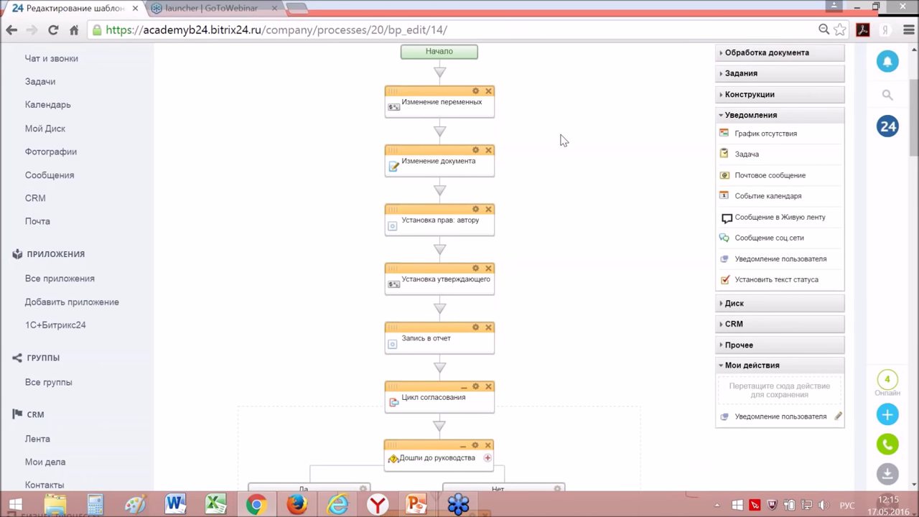
- Inspect the parameters of the Изменение документа action and close them without saving
{"action": "scroll", "coordinate": [564, 140], "scroll_direction": "up", "scroll_amount": 2}
{"action": "scroll", "coordinate": [581, 177], "scroll_direction": "down", "scroll_amount": 1}
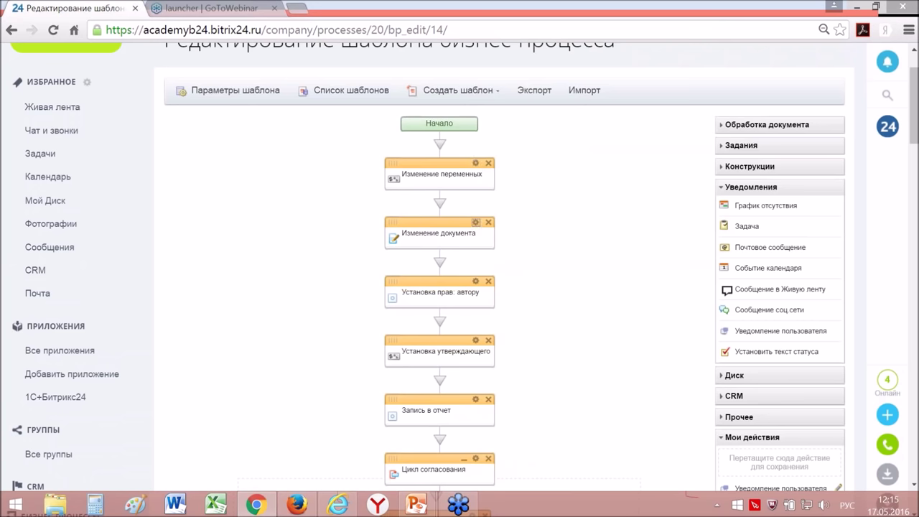
{"action": "left_click", "coordinate": [476, 222]}
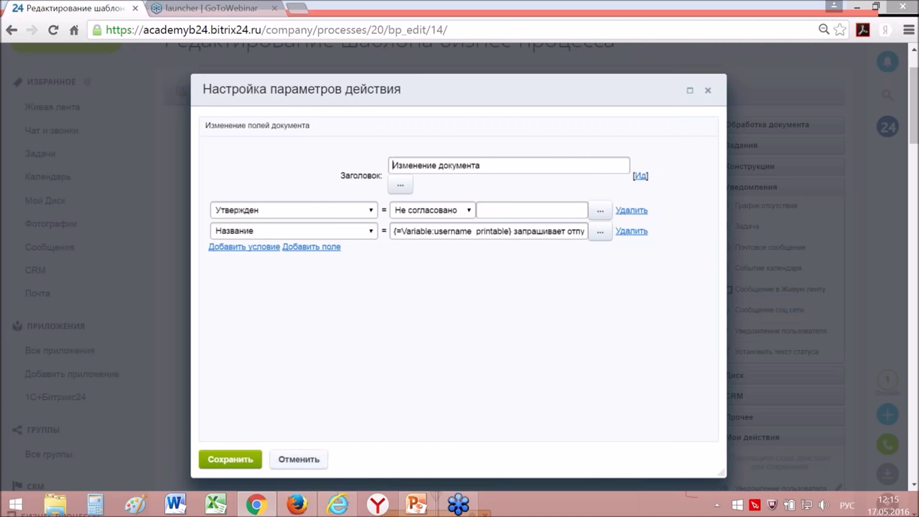
{"action": "left_click", "coordinate": [298, 460]}
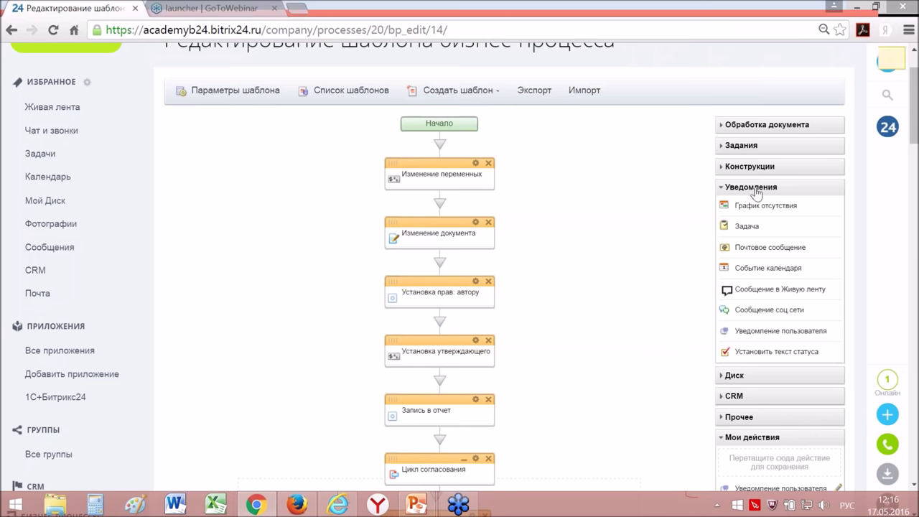
- Insert an Уведомление пользователя action from the Уведомления group directly after Начало in the template
{"action": "left_click", "coordinate": [755, 190]}
{"action": "left_click", "coordinate": [754, 190]}
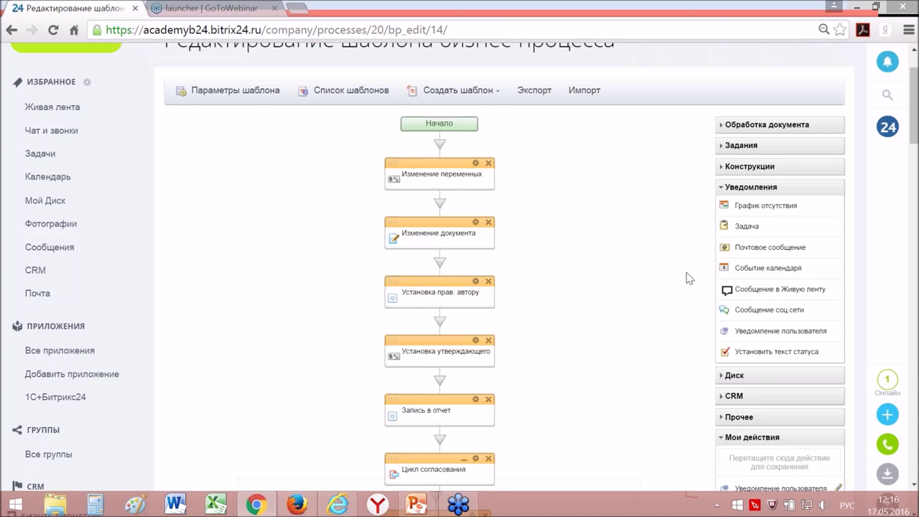
{"action": "left_click_drag", "start_coordinate": [758, 335], "coordinate": [444, 143]}
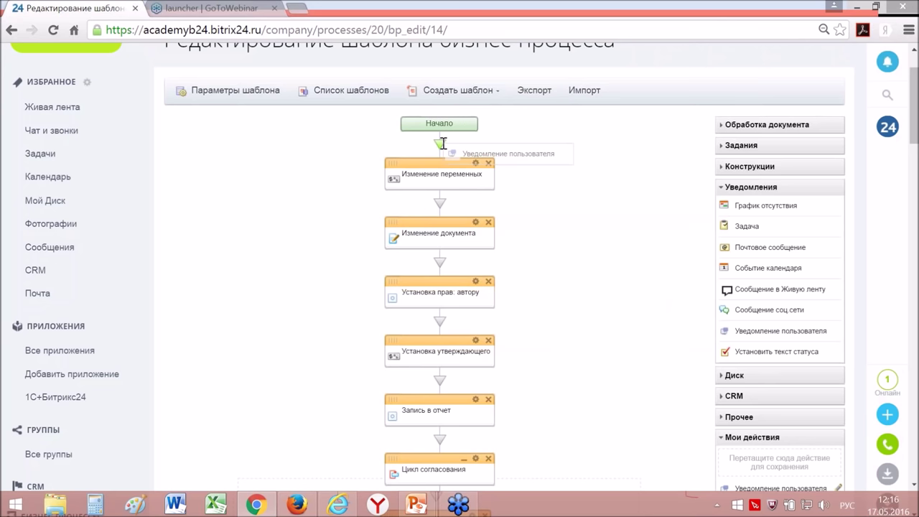
{"action": "left_click_drag", "start_coordinate": [443, 144], "coordinate": [443, 144]}
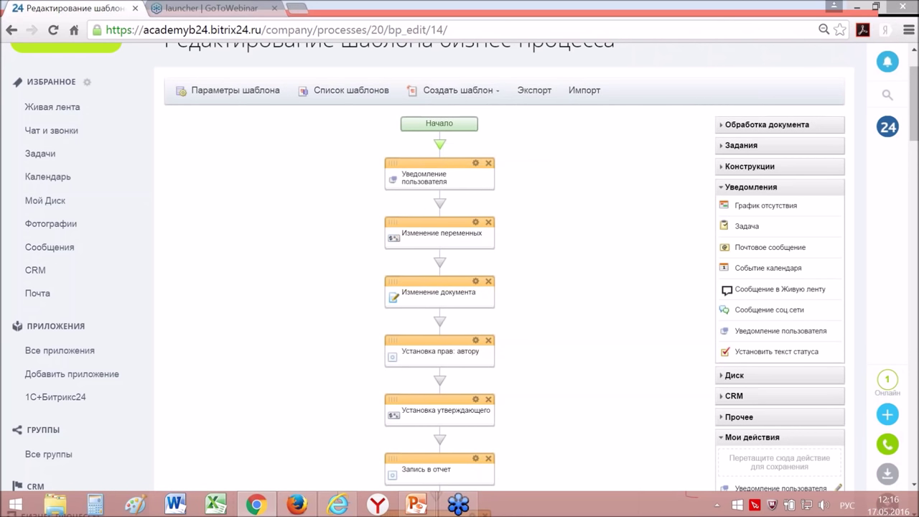
- Open the new notification action's parameters and set its title to "Уведомление сотрудника о запуске БП"
{"action": "left_click", "coordinate": [477, 165]}
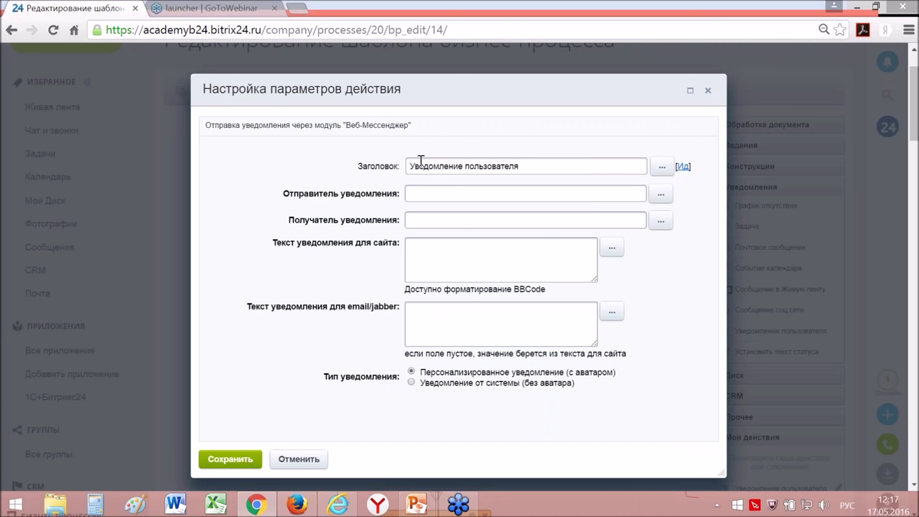
{"action": "double_click", "coordinate": [489, 166]}
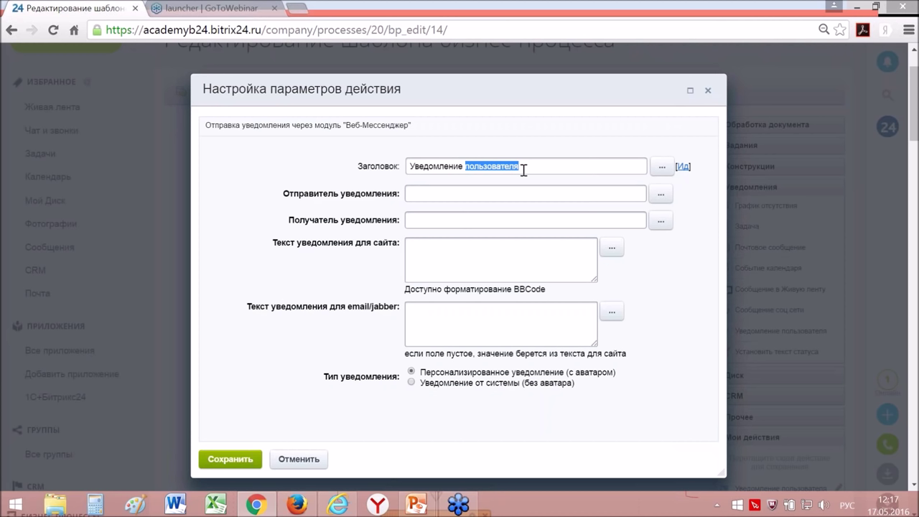
{"action": "type", "text": "сотрудника о запуске БП"}
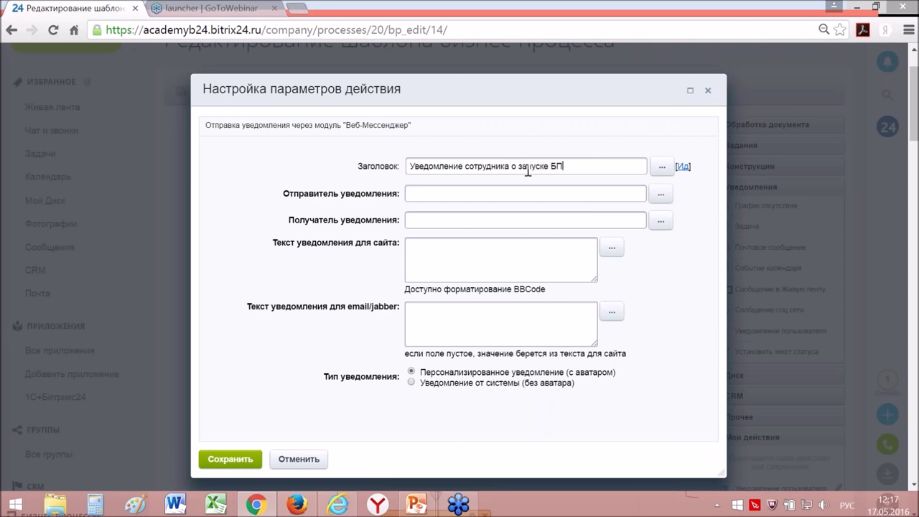
- Set the notification's Отправитель уведомления to the last user in the Пользователи list
{"action": "left_click", "coordinate": [455, 195]}
{"action": "left_click", "coordinate": [660, 198]}
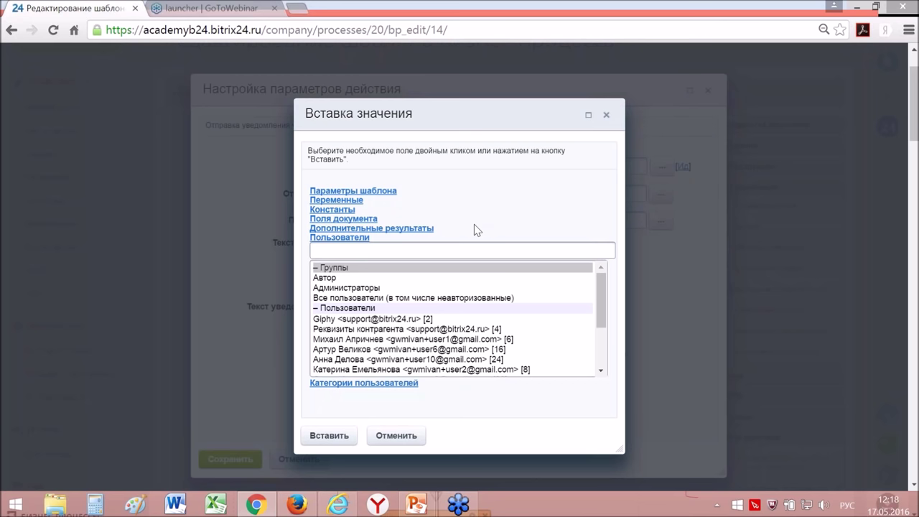
{"action": "scroll", "coordinate": [474, 228], "scroll_direction": "down", "scroll_amount": 1}
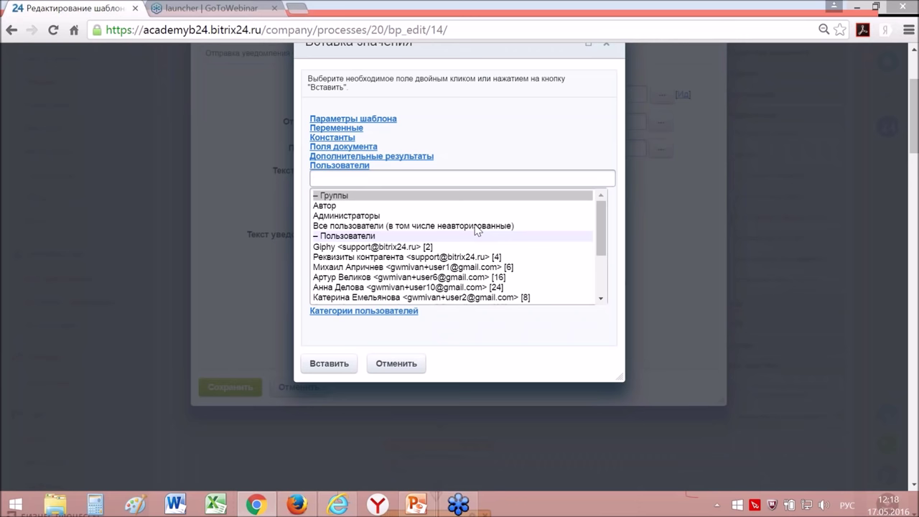
{"action": "left_click", "coordinate": [598, 216]}
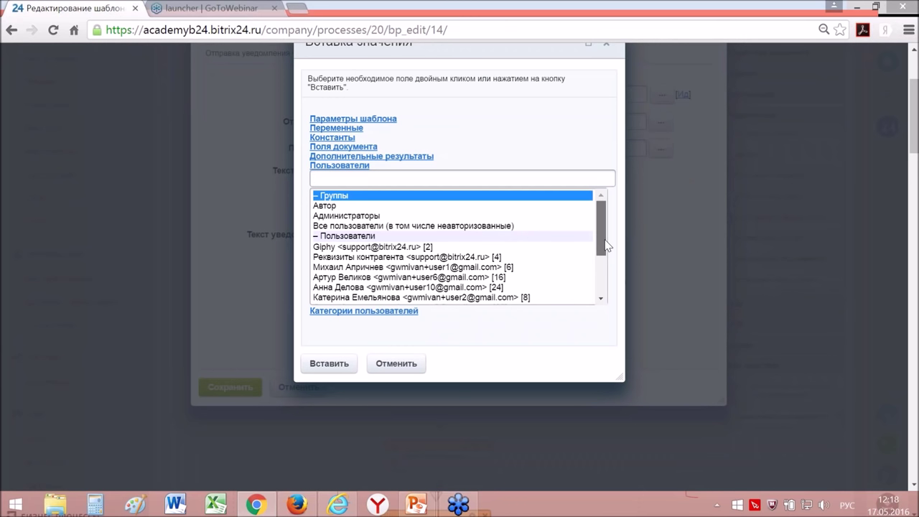
{"action": "left_click_drag", "start_coordinate": [605, 245], "coordinate": [605, 282]}
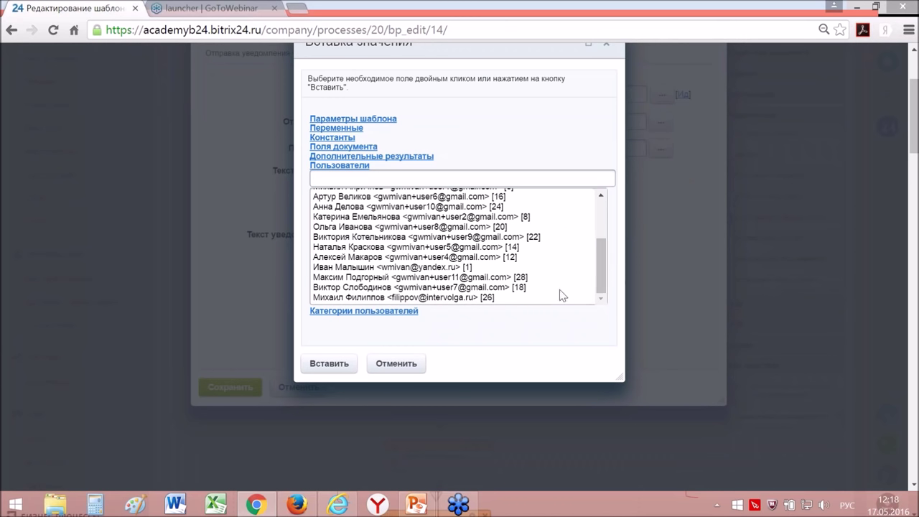
{"action": "left_click", "coordinate": [441, 297]}
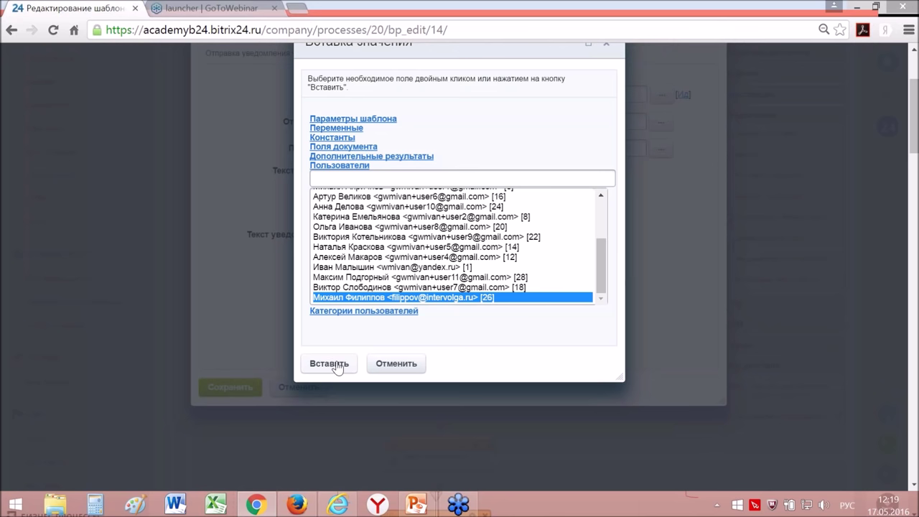
{"action": "left_click", "coordinate": [337, 367]}
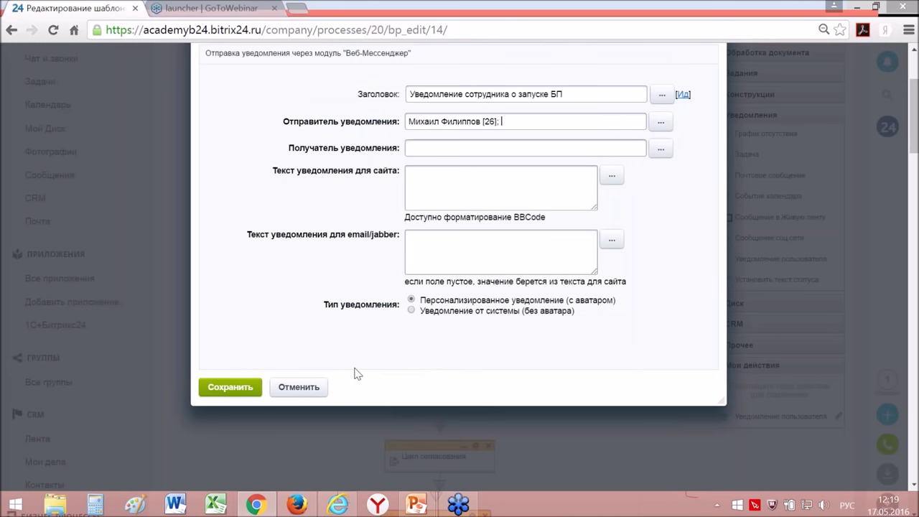
{"action": "scroll", "coordinate": [357, 374], "scroll_direction": "up", "scroll_amount": 1}
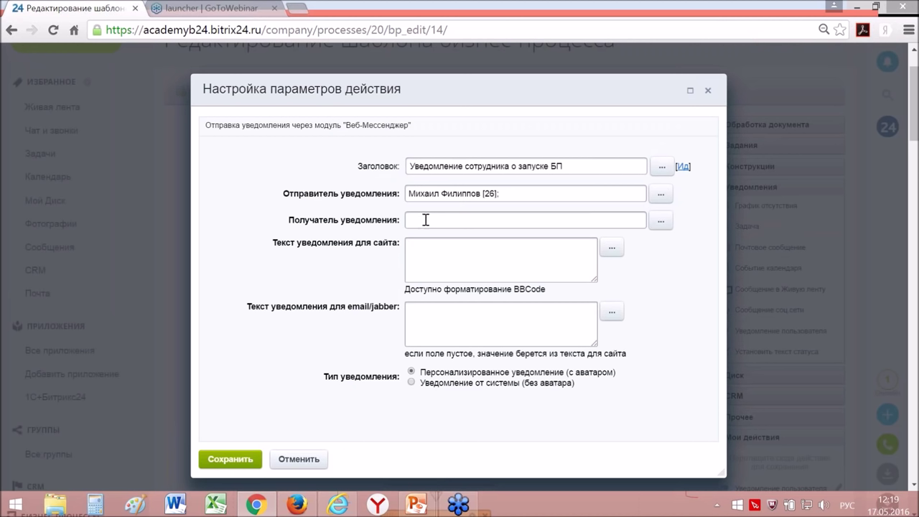
- Set the notification's Получатель уведомления to the document field Кем создан
{"action": "left_click", "coordinate": [662, 221]}
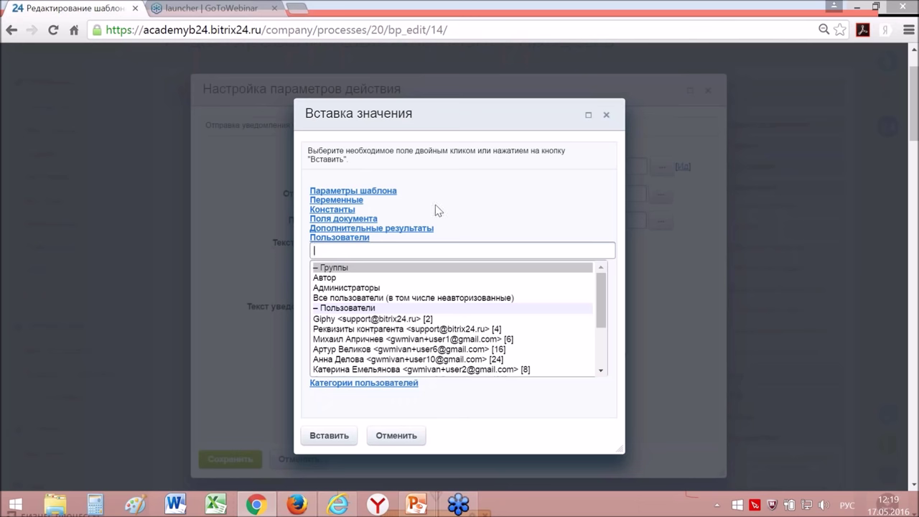
{"action": "left_click", "coordinate": [368, 219]}
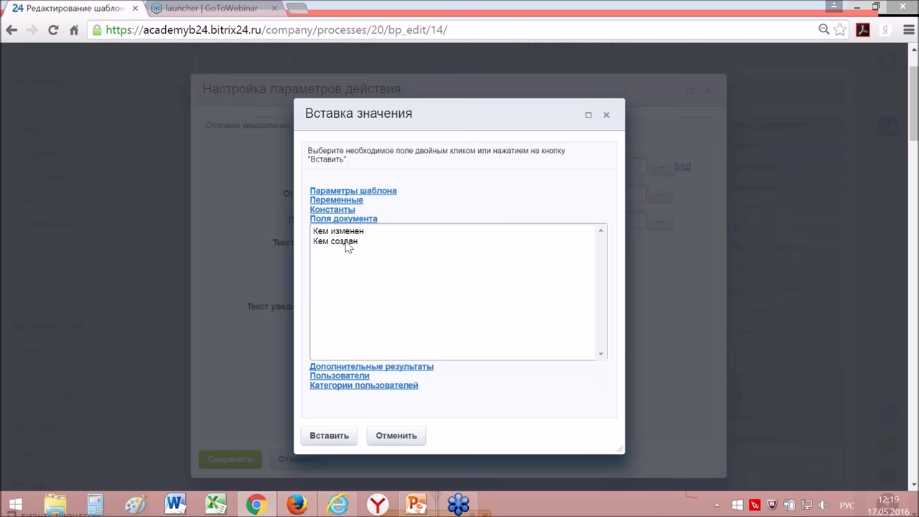
{"action": "left_click", "coordinate": [347, 243]}
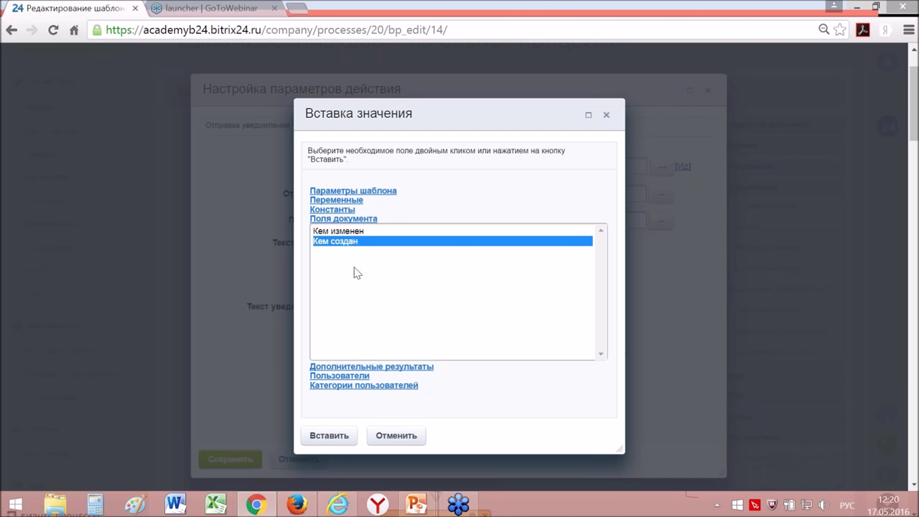
{"action": "left_click", "coordinate": [343, 439]}
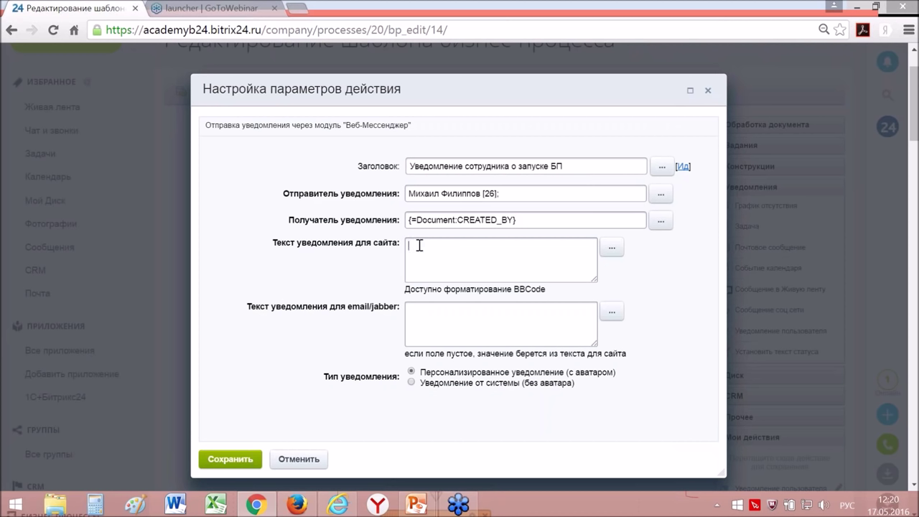
- Enter "Запущен БП по оформлению отпуска" as the site notification text and save the action's parameters
{"action": "left_click", "coordinate": [490, 265]}
{"action": "type", "text": "Запущен БП по оформлению отпуска"}
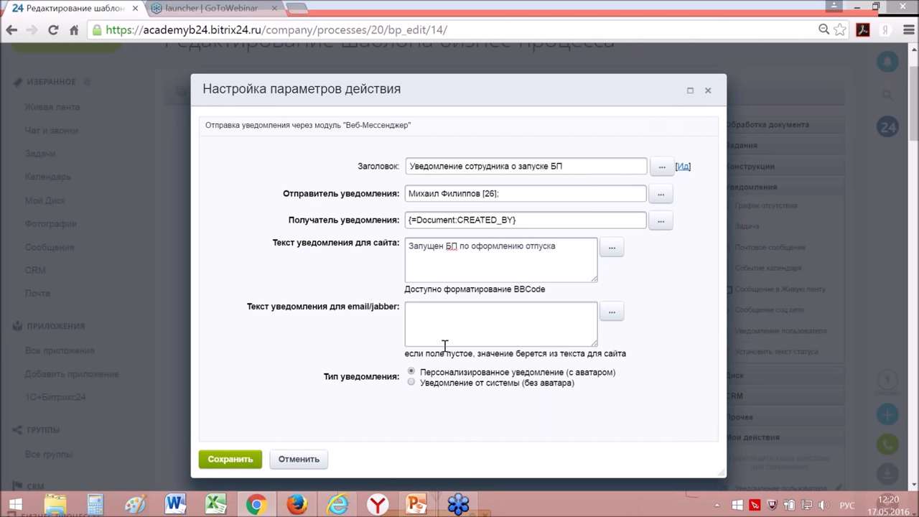
{"action": "left_click", "coordinate": [241, 459]}
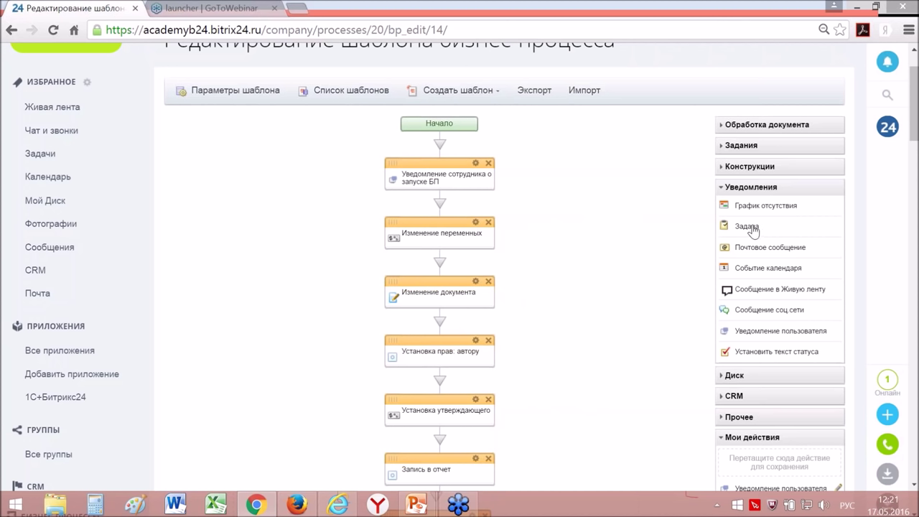
- Insert a Задача action directly after the employee notification and title it "Задача сдать текущий отчет"
{"action": "left_click_drag", "start_coordinate": [751, 228], "coordinate": [440, 206]}
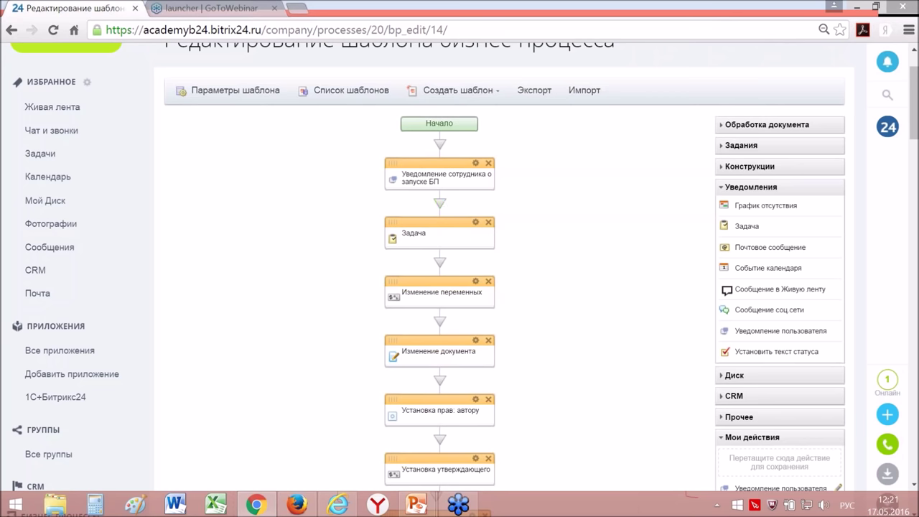
{"action": "left_click", "coordinate": [475, 222]}
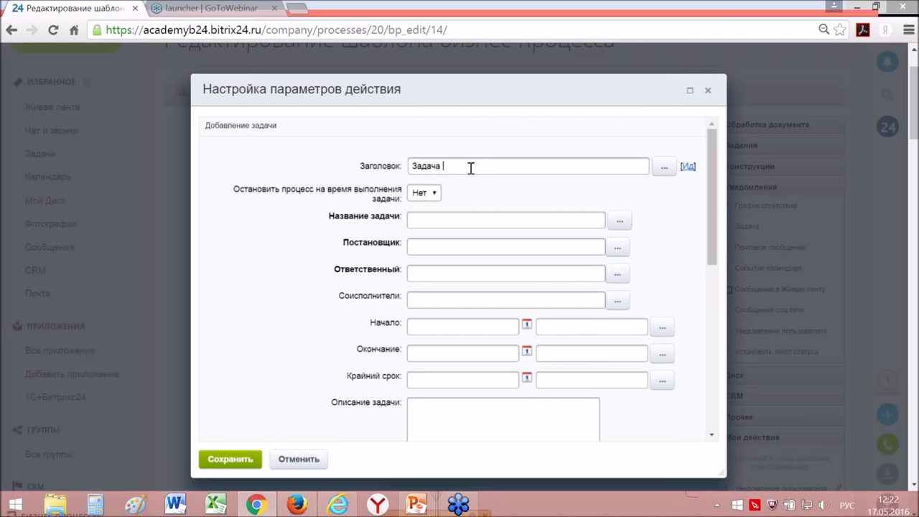
{"action": "type", "text": "сдать текущий отчет"}
- Set the process to stop while the task is carried out (Да) and name the task "Сдать текущий отчет"
{"action": "left_click", "coordinate": [429, 194]}
{"action": "left_click", "coordinate": [430, 208]}
{"action": "left_click", "coordinate": [447, 216]}
{"action": "left_click_drag", "start_coordinate": [442, 166], "coordinate": [537, 167]}
{"action": "key", "text": "ctrl+c"}
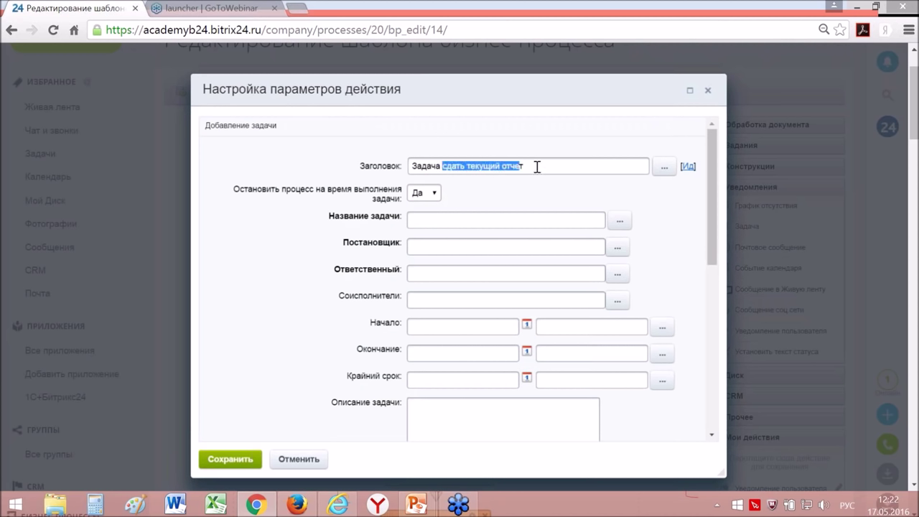
{"action": "left_click", "coordinate": [476, 220]}
{"action": "key", "text": "ctrl+v"}
{"action": "key", "text": "ctrl+Left"}
{"action": "key", "text": "ctrl+Left"}
{"action": "key", "text": "Delete"}
{"action": "type", "text": "С"}
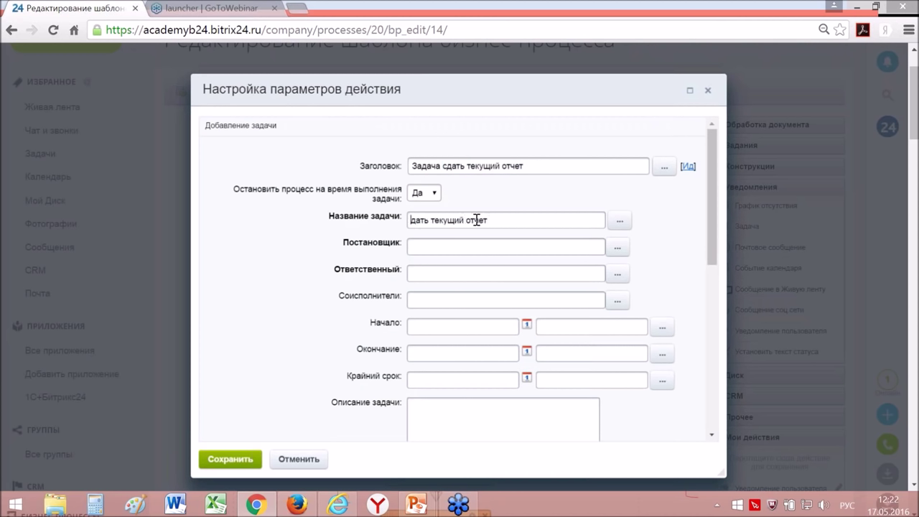
- Set the task's Постановщик to the last user in the Пользователи list
{"action": "left_click", "coordinate": [443, 247]}
{"action": "left_click", "coordinate": [619, 248]}
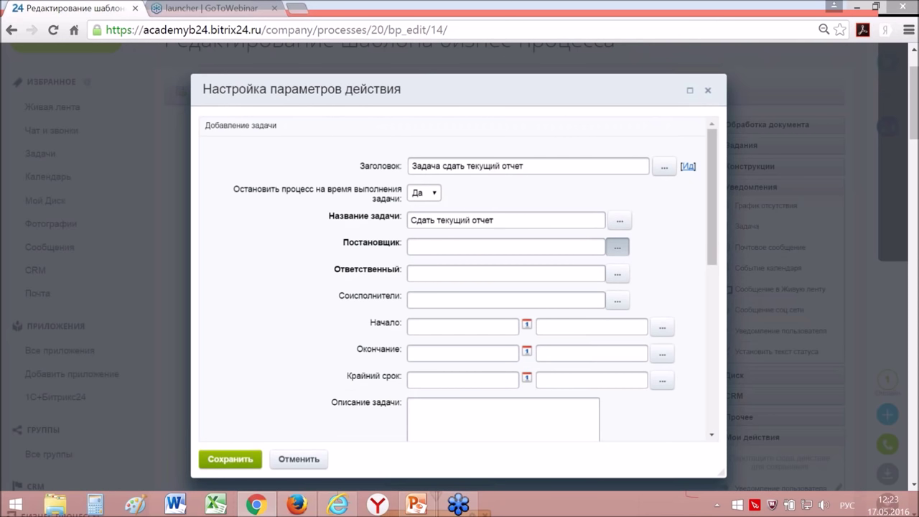
{"action": "scroll", "coordinate": [600, 301], "scroll_direction": "down", "scroll_amount": 3}
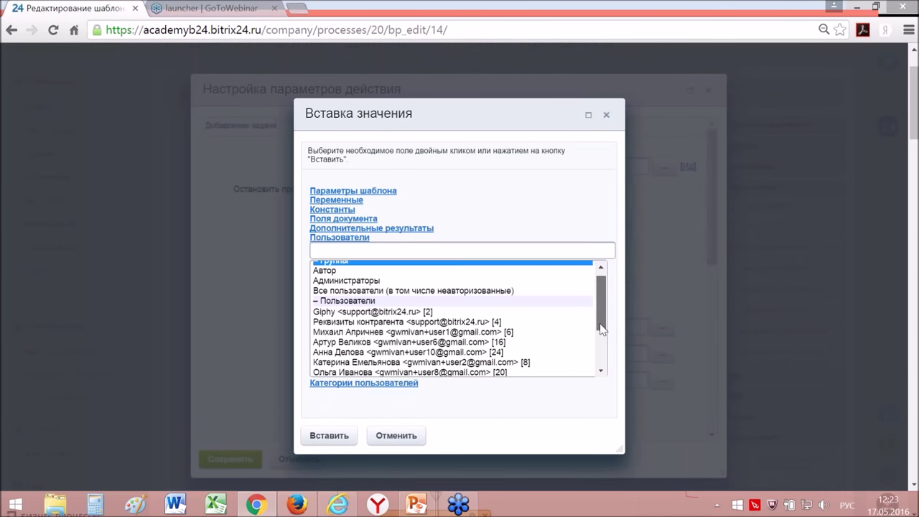
{"action": "left_click", "coordinate": [472, 369]}
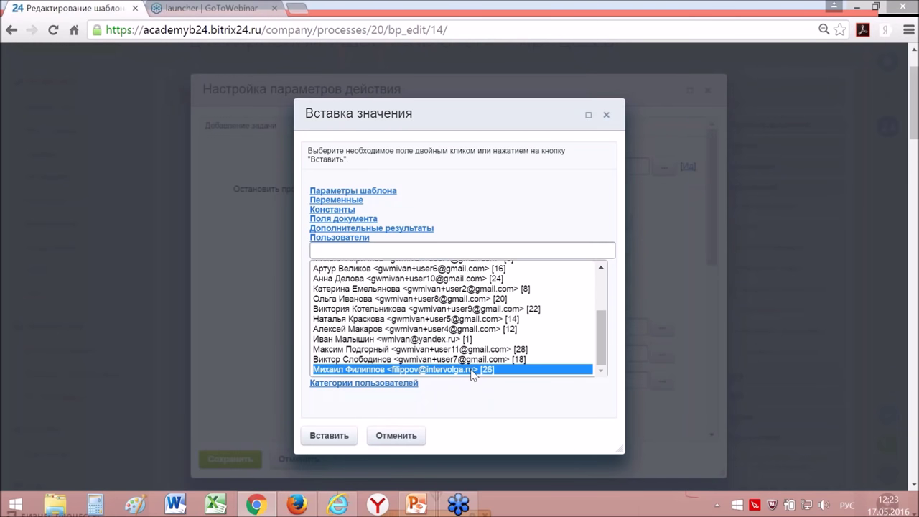
{"action": "left_click", "coordinate": [329, 436]}
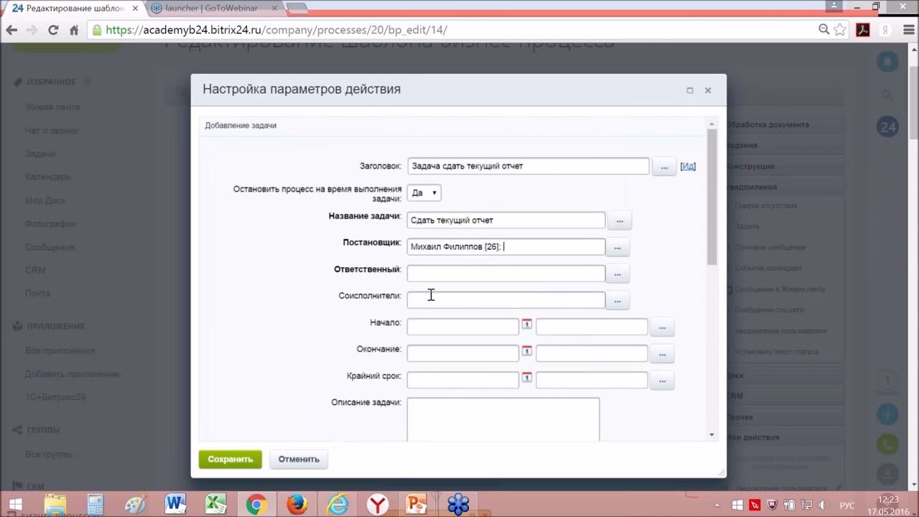
- Set the task's Ответственный to the document field Кем создан
{"action": "left_click", "coordinate": [436, 270]}
{"action": "left_click", "coordinate": [616, 275]}
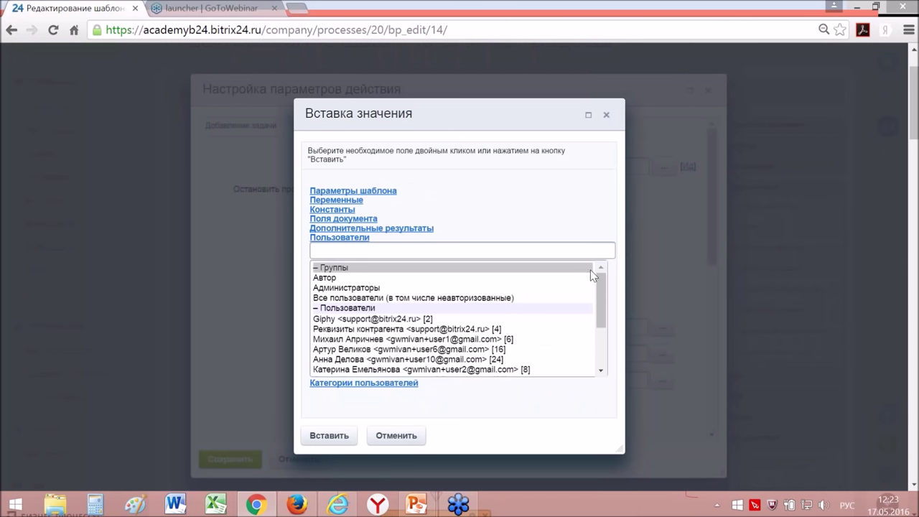
{"action": "left_click", "coordinate": [339, 280]}
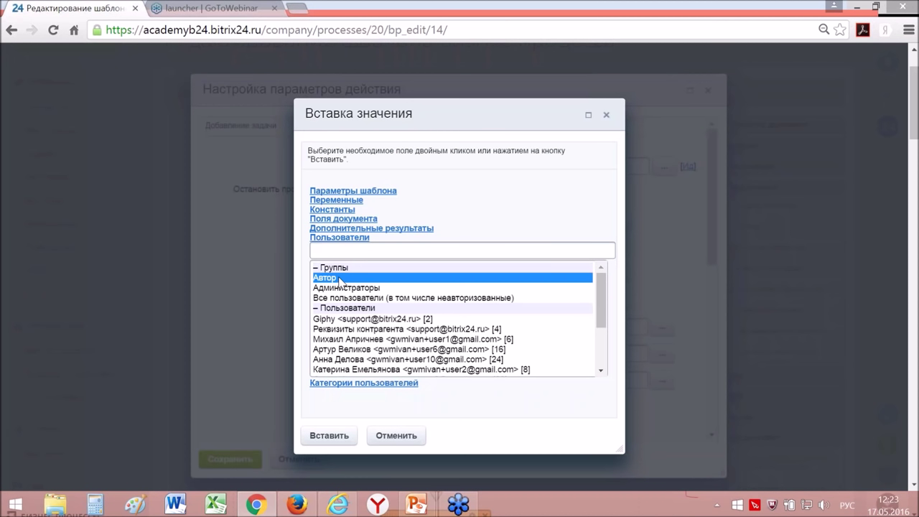
{"action": "left_click", "coordinate": [361, 220]}
{"action": "left_click", "coordinate": [343, 242]}
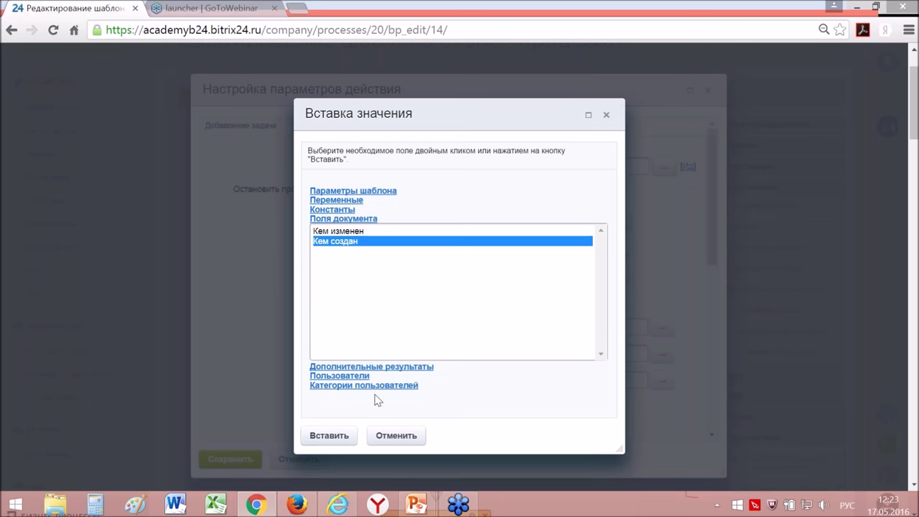
{"action": "left_click", "coordinate": [339, 436]}
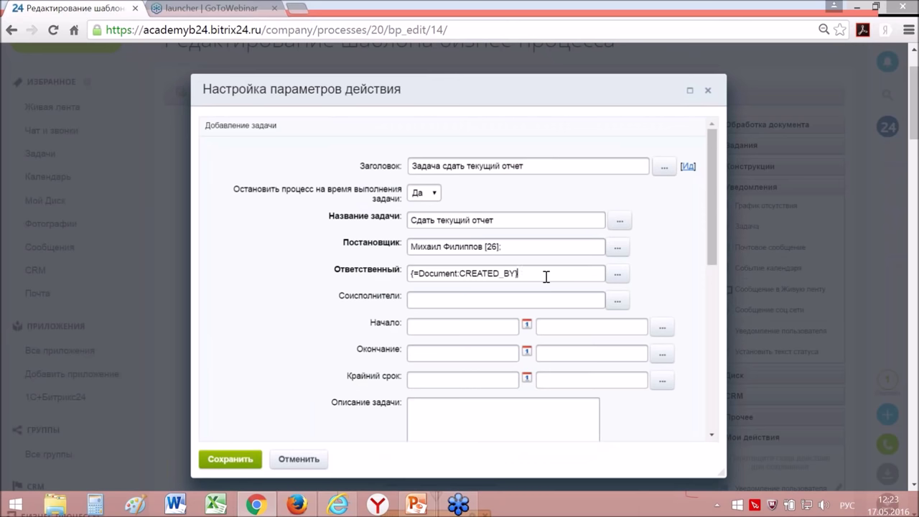
- Enter "Сдать перед отпуском отчет." as the task description
{"action": "scroll", "coordinate": [546, 276], "scroll_direction": "down", "scroll_amount": 1}
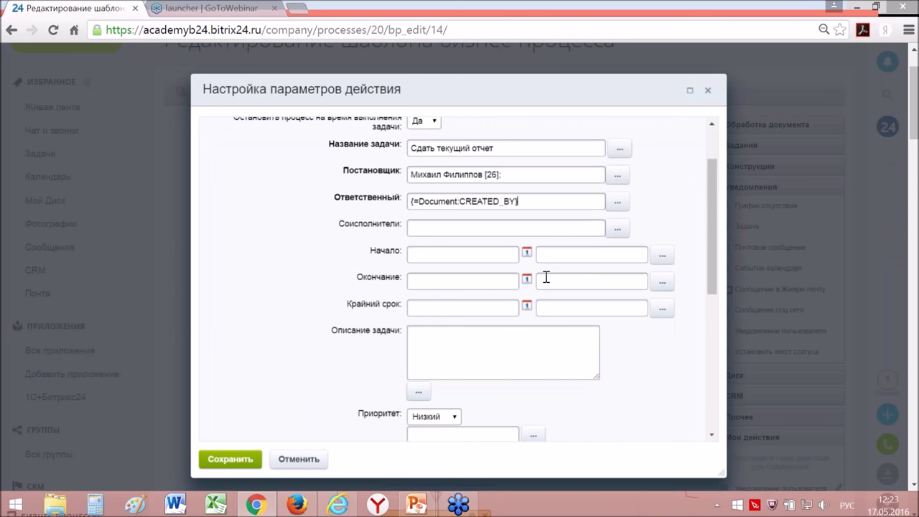
{"action": "left_click", "coordinate": [449, 343]}
{"action": "type", "text": "Сдать перед отпуском "}
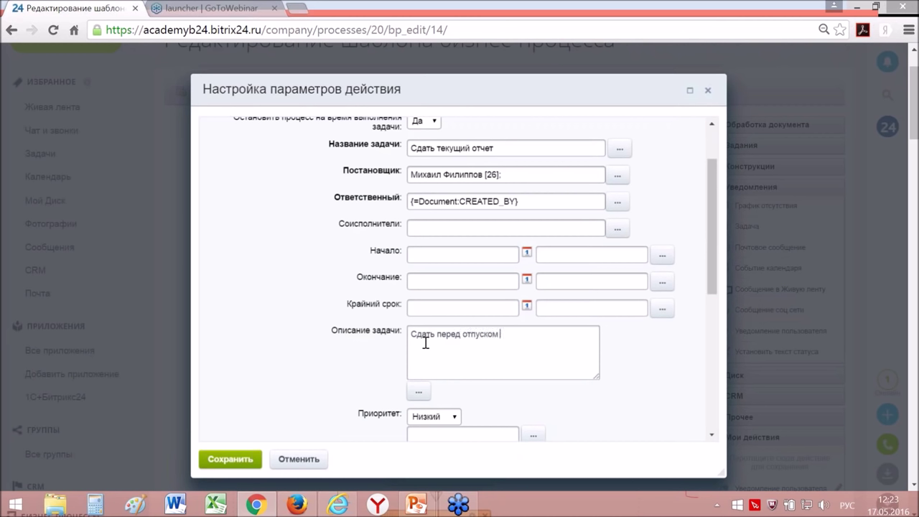
{"action": "type", "text": "отчет."}
- Set the task's priority to Средний, check its remaining options and save the action's parameters
{"action": "scroll", "coordinate": [504, 357], "scroll_direction": "down", "scroll_amount": 1}
{"action": "left_click", "coordinate": [452, 344]}
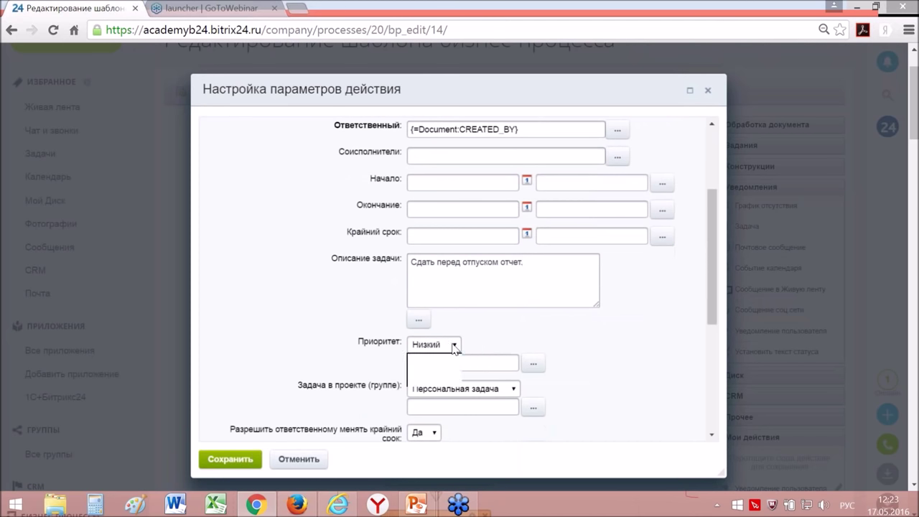
{"action": "left_click", "coordinate": [430, 369]}
{"action": "scroll", "coordinate": [621, 353], "scroll_direction": "down", "scroll_amount": 2}
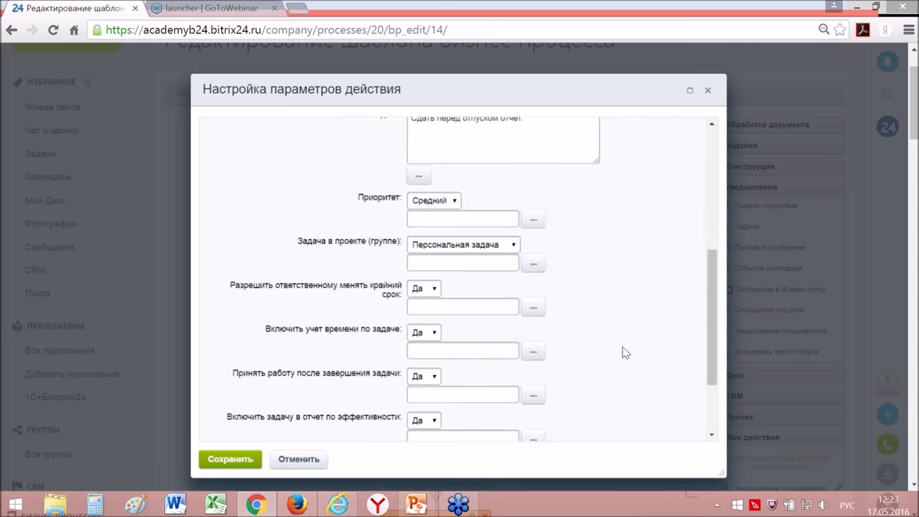
{"action": "scroll", "coordinate": [625, 352], "scroll_direction": "down", "scroll_amount": 3}
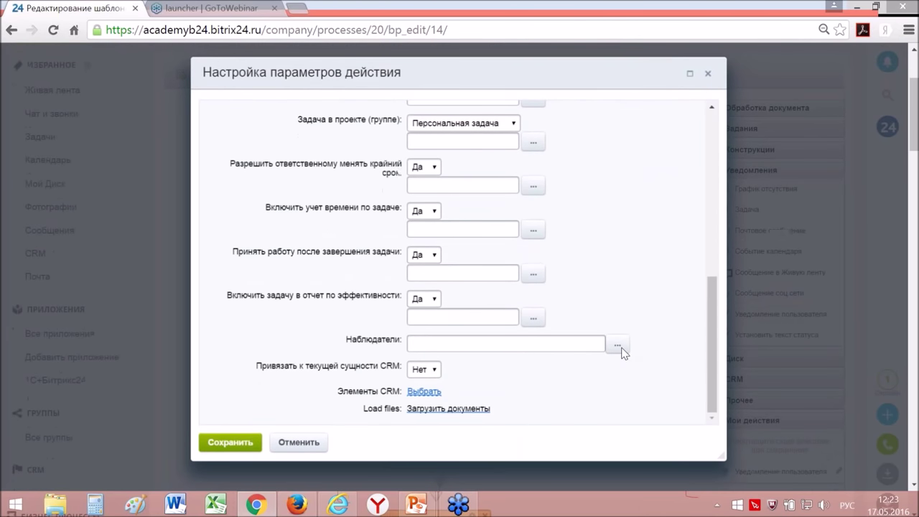
{"action": "left_click", "coordinate": [230, 387]}
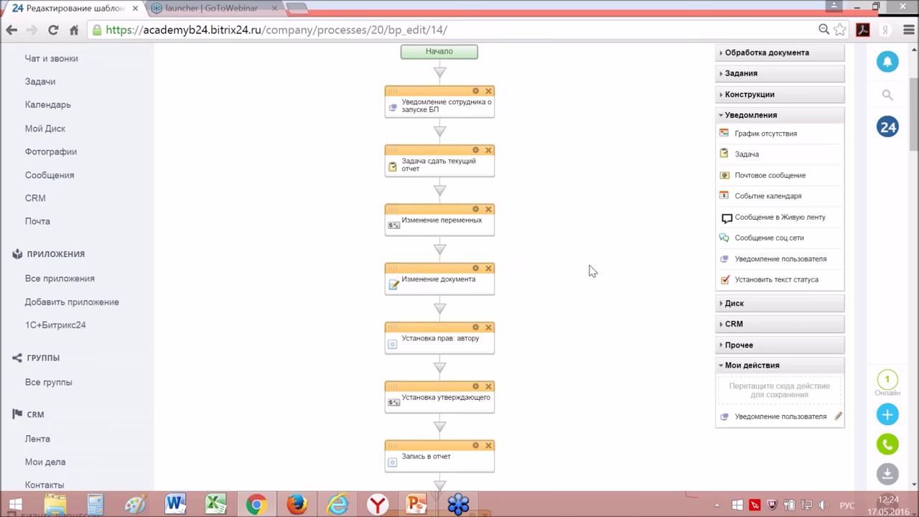
- Review the vacation request template's action sequence down to Конец and save the template
{"action": "scroll", "coordinate": [590, 285], "scroll_direction": "down", "scroll_amount": 1}
{"action": "scroll", "coordinate": [591, 285], "scroll_direction": "down", "scroll_amount": 3}
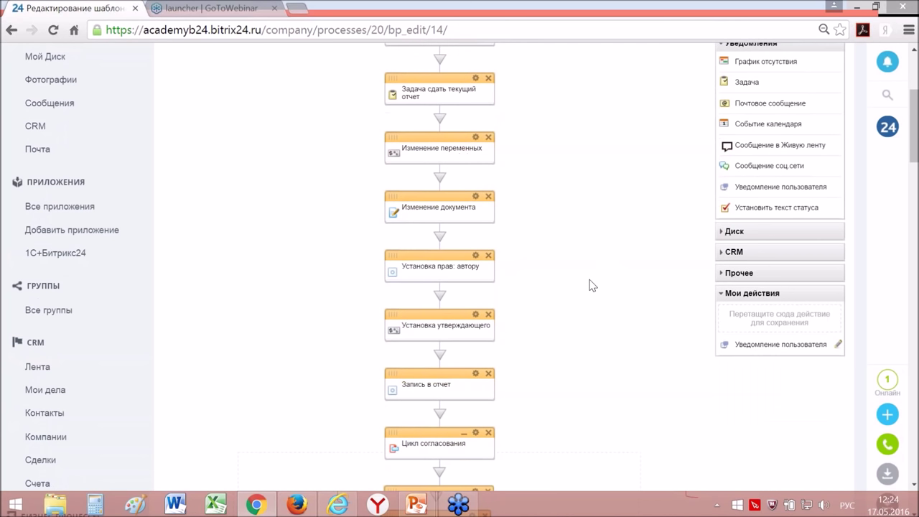
{"action": "scroll", "coordinate": [594, 284], "scroll_direction": "down", "scroll_amount": 1}
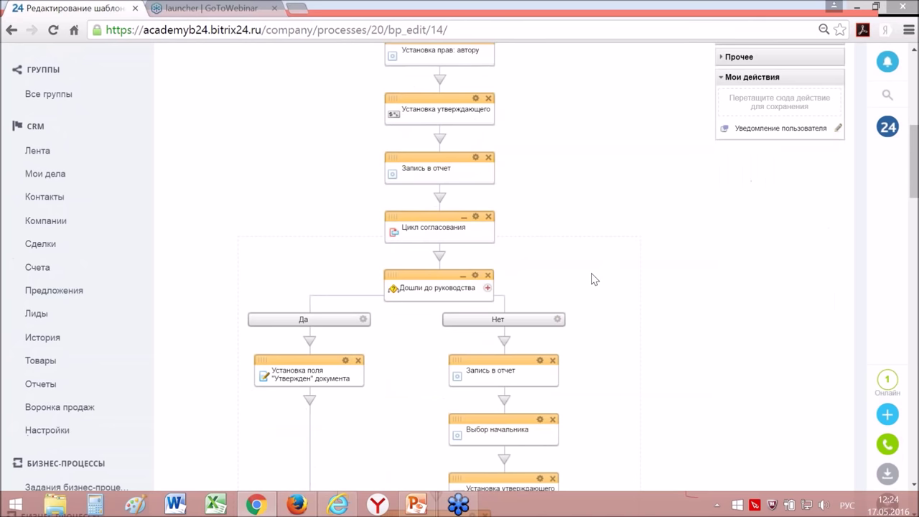
{"action": "scroll", "coordinate": [594, 280], "scroll_direction": "down", "scroll_amount": 15}
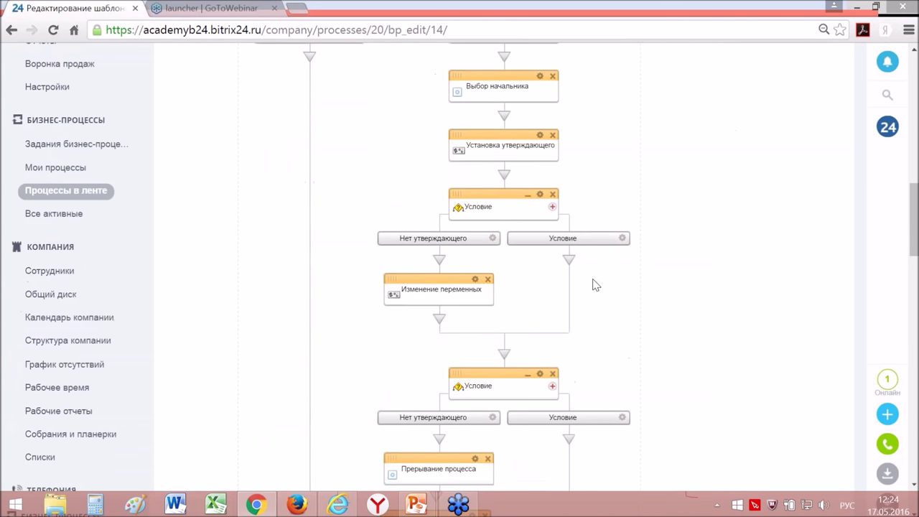
{"action": "scroll", "coordinate": [595, 285], "scroll_direction": "down", "scroll_amount": 10}
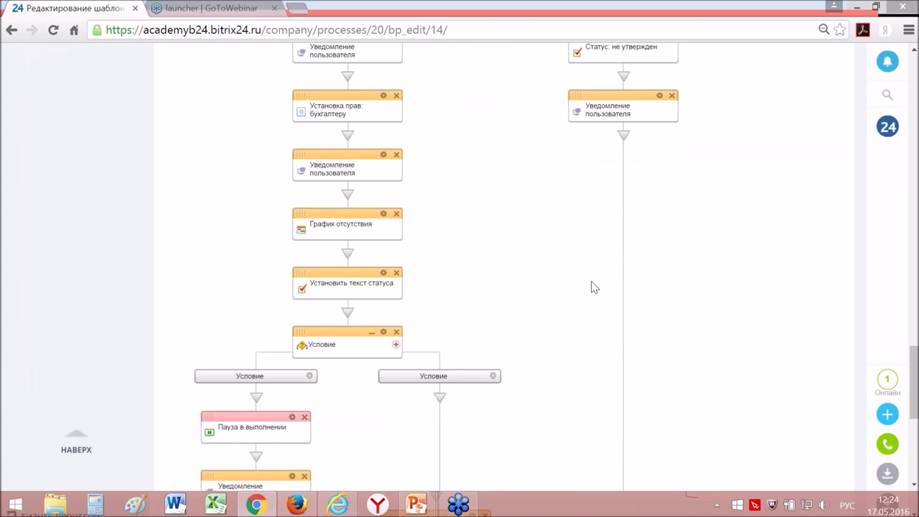
{"action": "scroll", "coordinate": [594, 287], "scroll_direction": "down", "scroll_amount": 1}
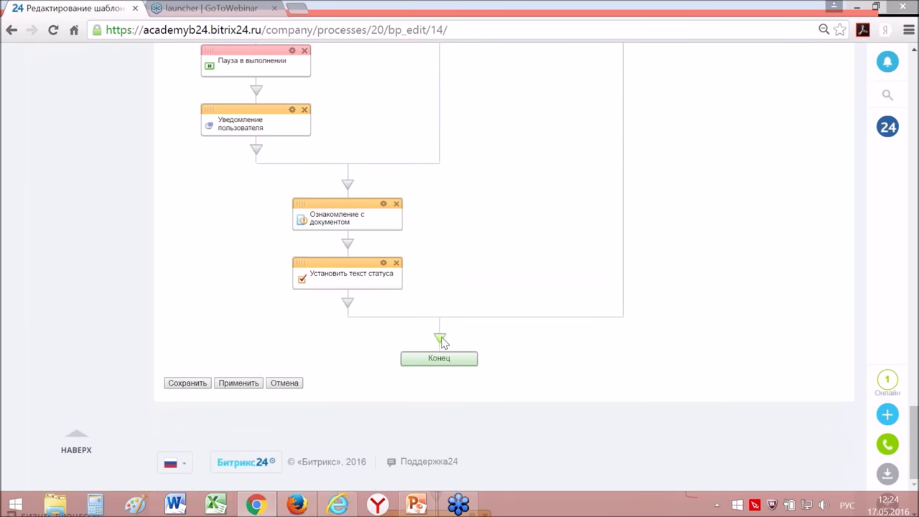
{"action": "left_click", "coordinate": [194, 384]}
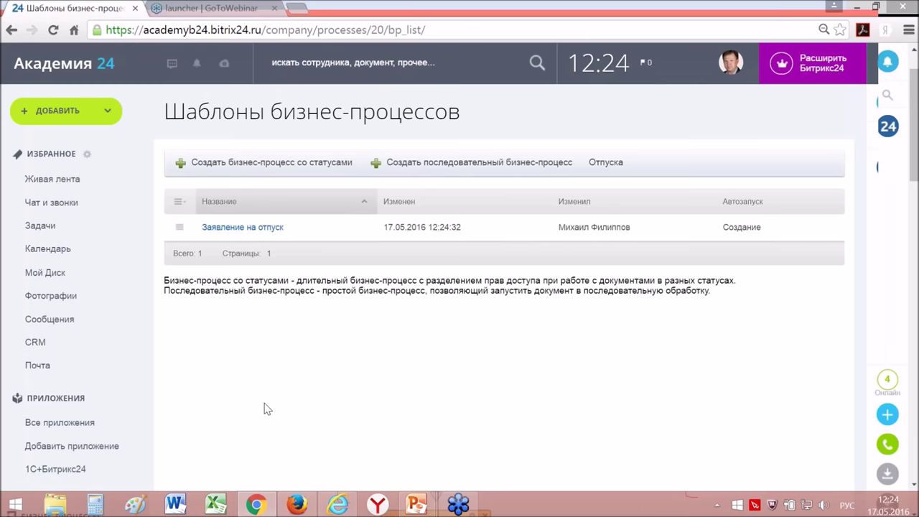
- Switch to the employee's session in Internet Explorer and start a Заявление на отпуск process from Живая лента
{"action": "scroll", "coordinate": [264, 409], "scroll_direction": "down", "scroll_amount": 1}
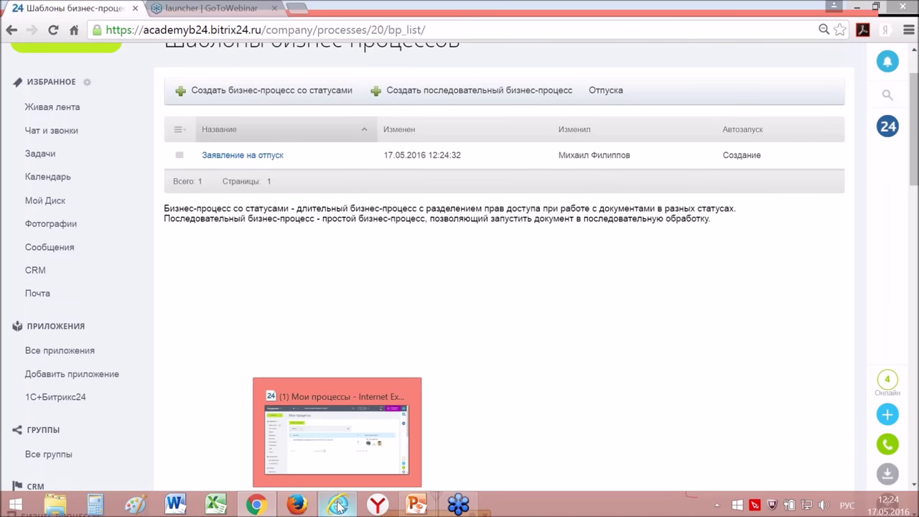
{"action": "left_click", "coordinate": [338, 505]}
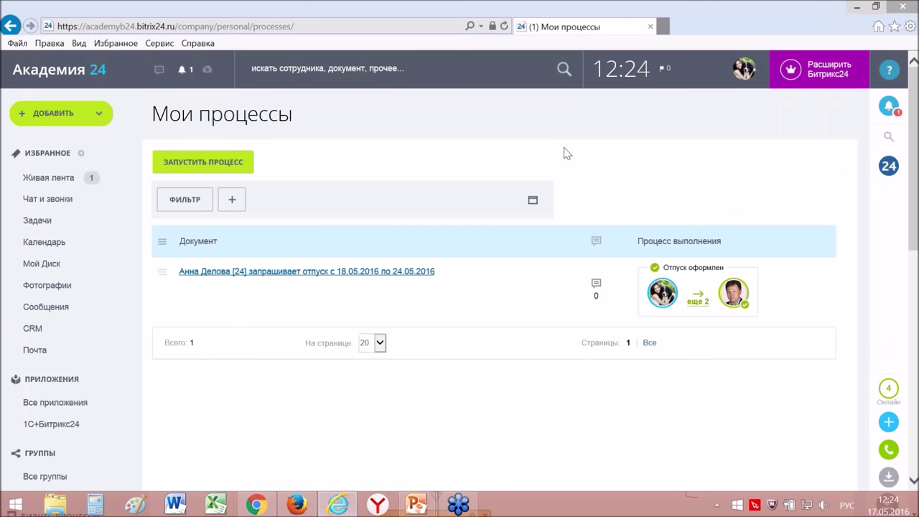
{"action": "left_click", "coordinate": [44, 180]}
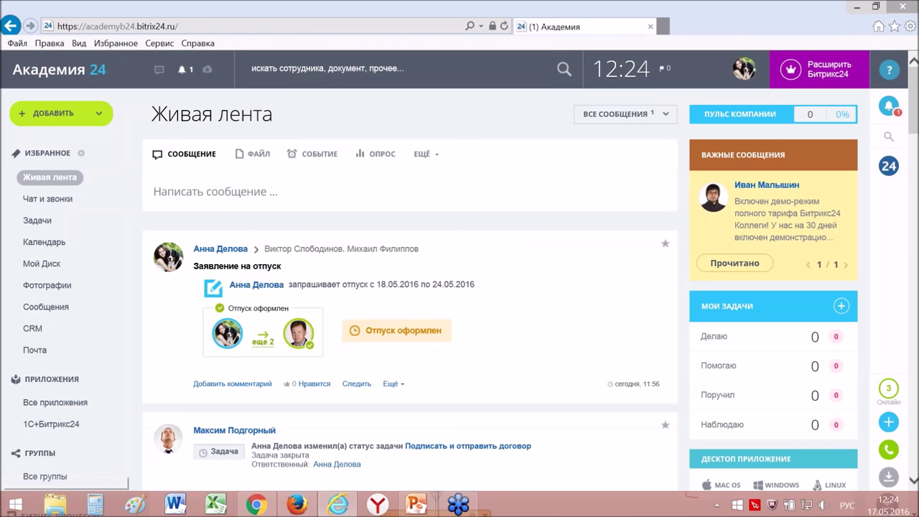
{"action": "left_click", "coordinate": [422, 155]}
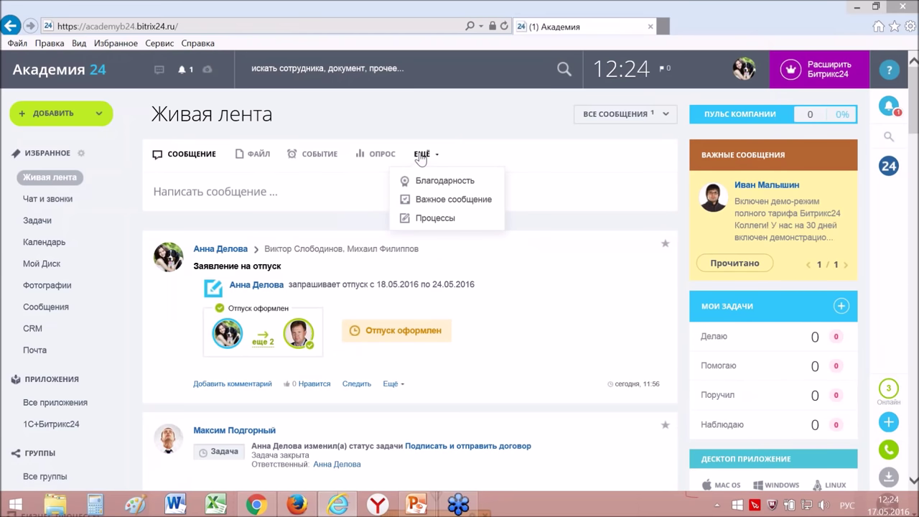
{"action": "left_click", "coordinate": [436, 218]}
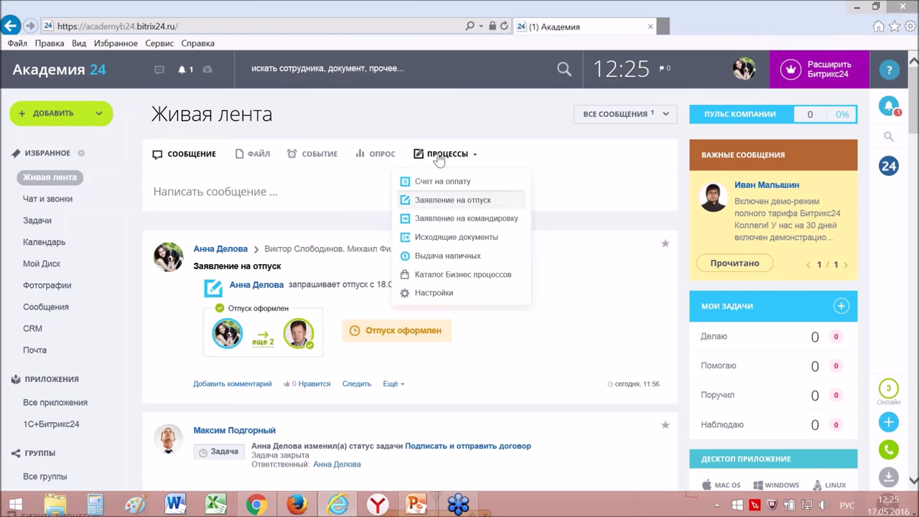
{"action": "left_click", "coordinate": [451, 203]}
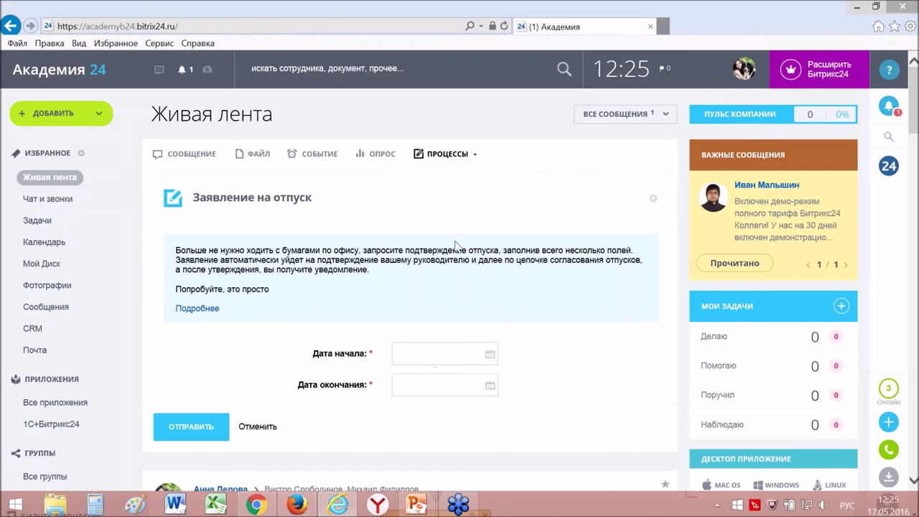
- Set Дата начала to 19.05.2016 and Дата окончания to 25.05.2016, and submit the vacation request
{"action": "left_click", "coordinate": [436, 354]}
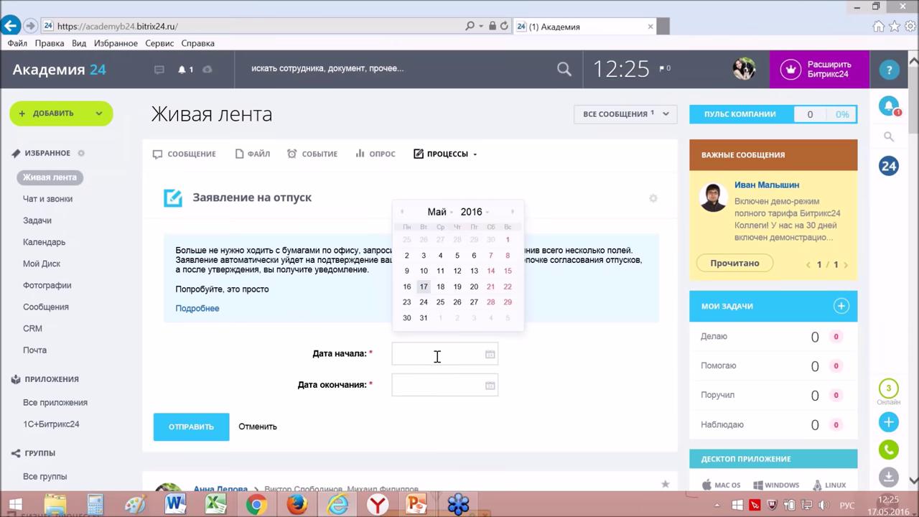
{"action": "left_click", "coordinate": [458, 287]}
{"action": "left_click", "coordinate": [422, 391]}
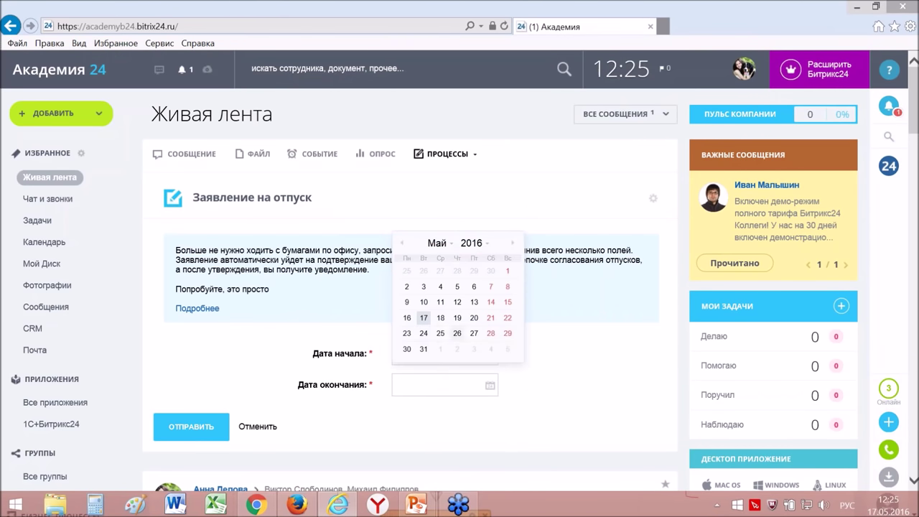
{"action": "left_click", "coordinate": [440, 334]}
{"action": "scroll", "coordinate": [481, 387], "scroll_direction": "down", "scroll_amount": 2}
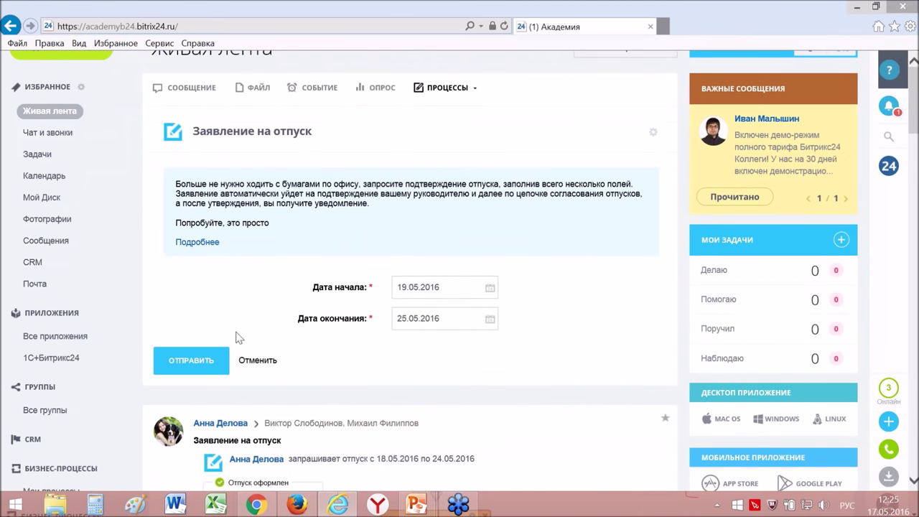
{"action": "left_click", "coordinate": [190, 362]}
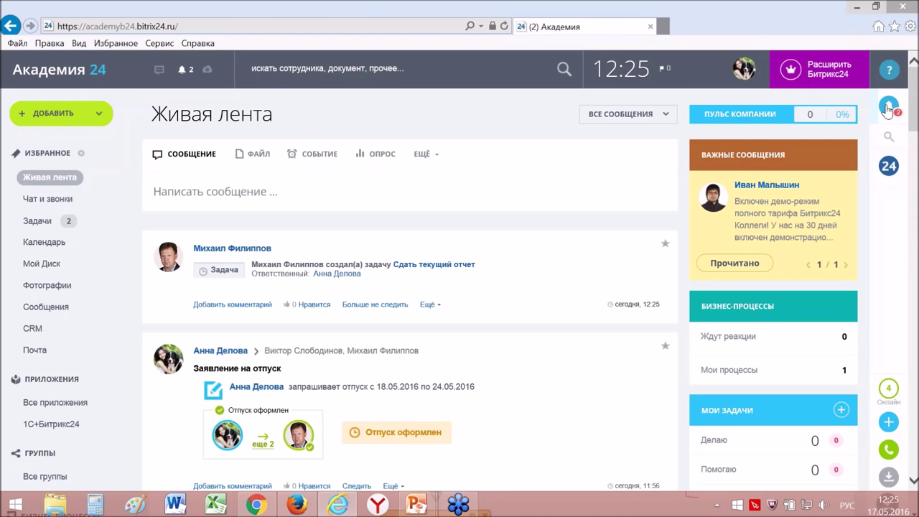
- Check the employee's notifications, dismiss the Отпуск утвержден one and close the messenger window
{"action": "left_click", "coordinate": [888, 108]}
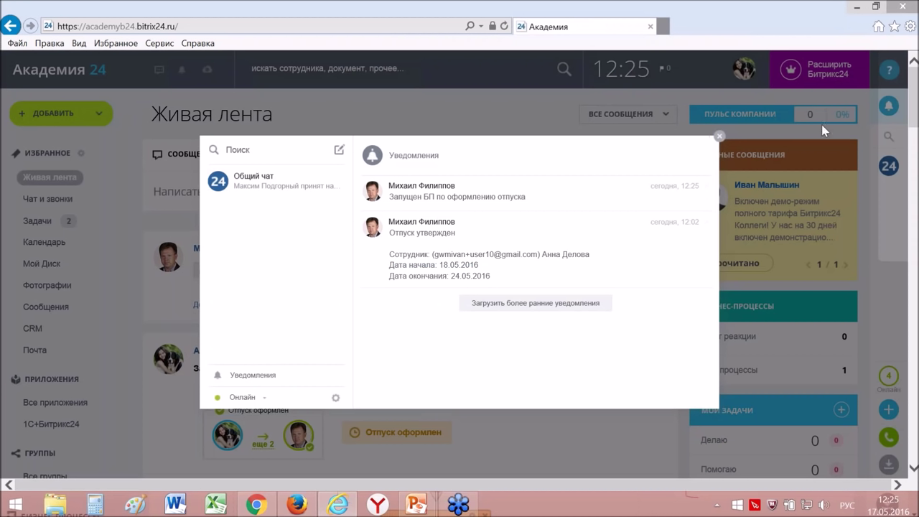
{"action": "left_click", "coordinate": [706, 224]}
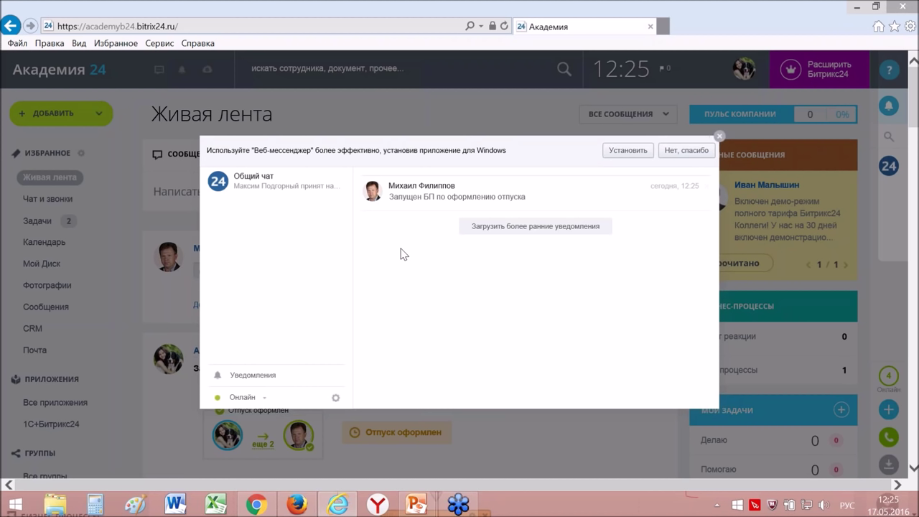
{"action": "left_click", "coordinate": [720, 137]}
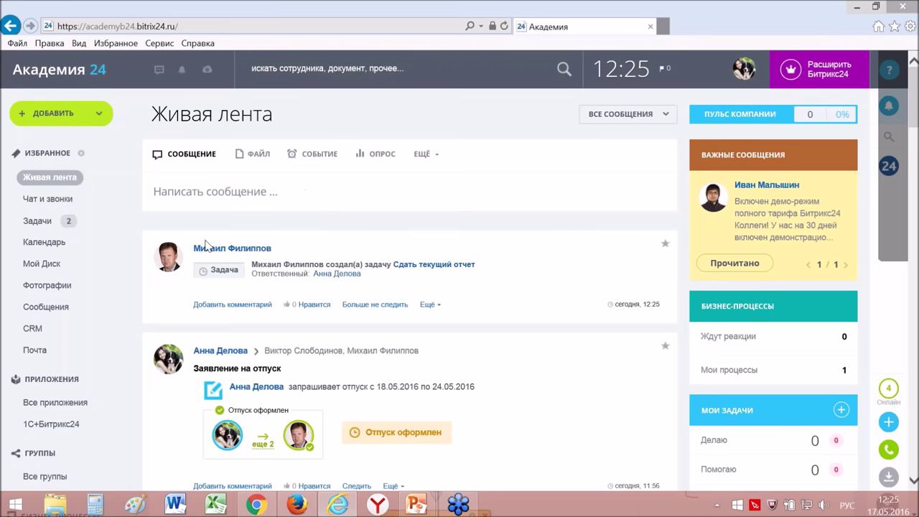
- Open the task Сдать текущий отчет from the employee's task list and mark it as complete
{"action": "left_click", "coordinate": [32, 221]}
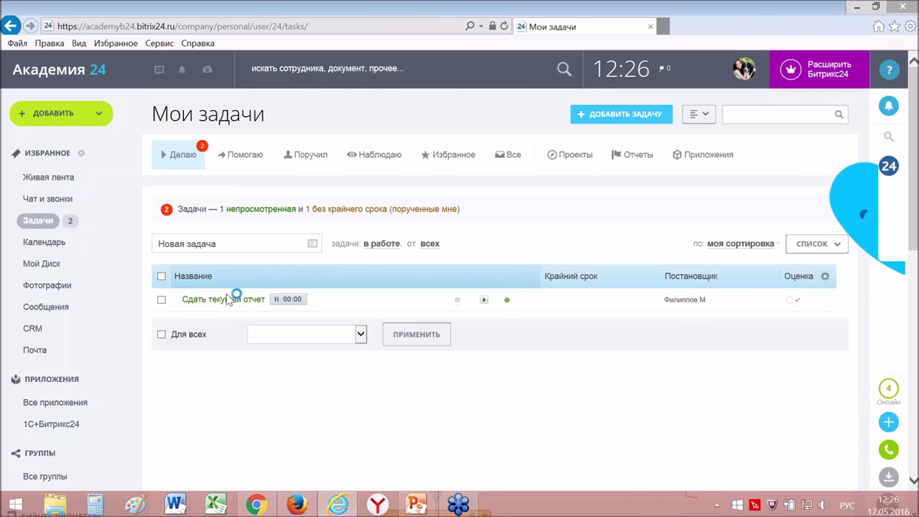
{"action": "mouse_move", "coordinate": [224, 303]}
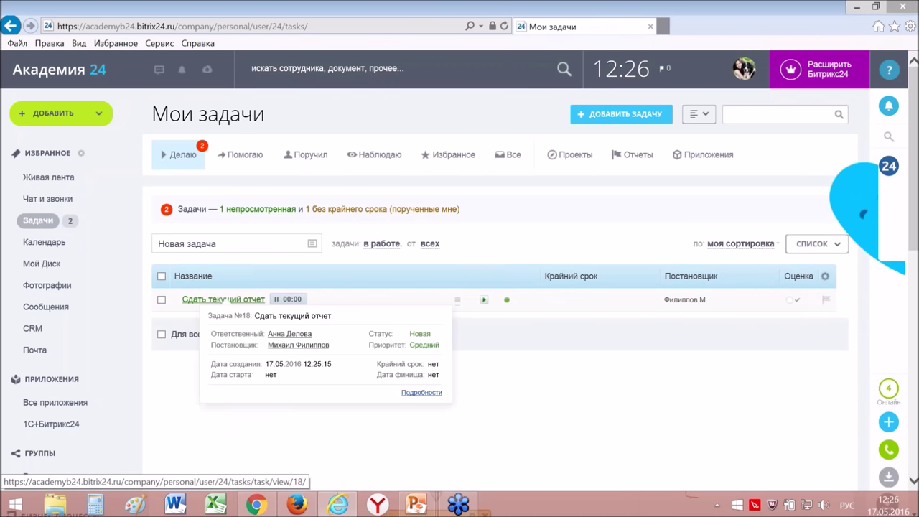
{"action": "left_click", "coordinate": [193, 301]}
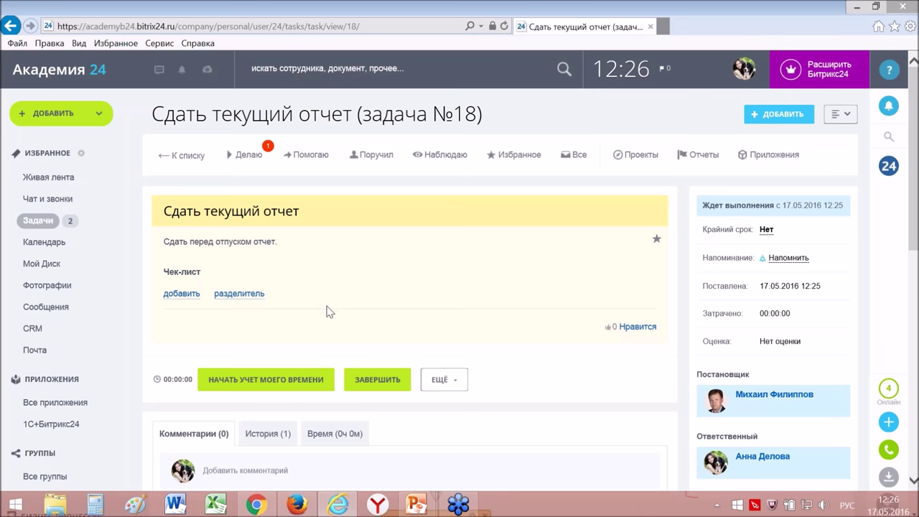
{"action": "scroll", "coordinate": [329, 312], "scroll_direction": "down", "scroll_amount": 1}
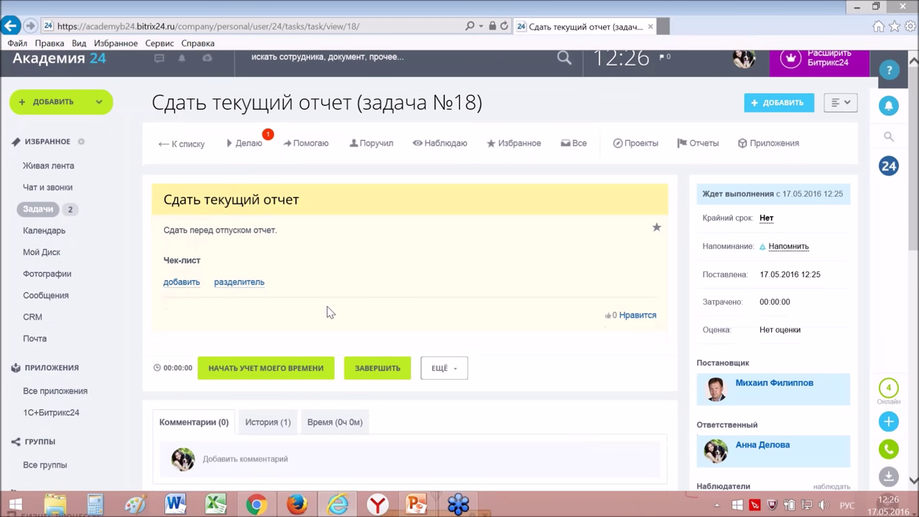
{"action": "scroll", "coordinate": [329, 312], "scroll_direction": "down", "scroll_amount": 1}
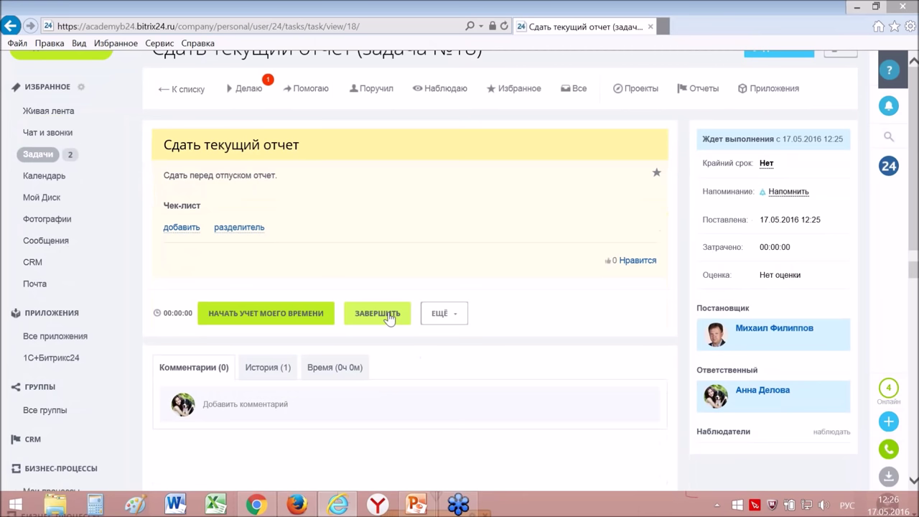
{"action": "left_click", "coordinate": [389, 318]}
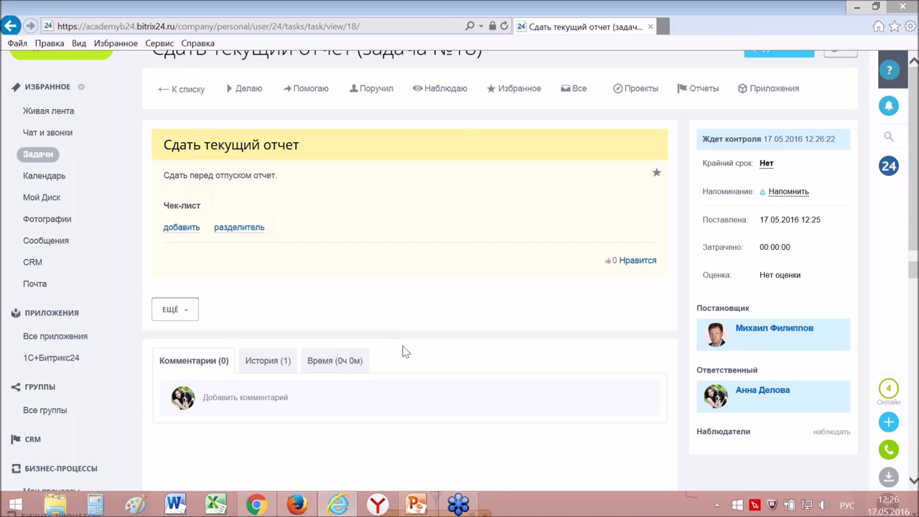
{"action": "scroll", "coordinate": [430, 395], "scroll_direction": "up", "scroll_amount": 1}
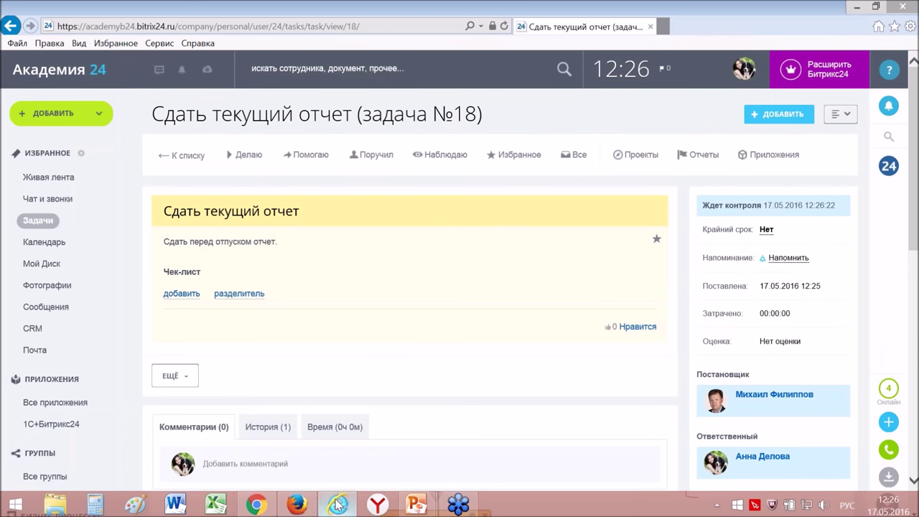
- Switch to the running PowerPoint slide show
{"action": "mouse_move", "coordinate": [338, 507]}
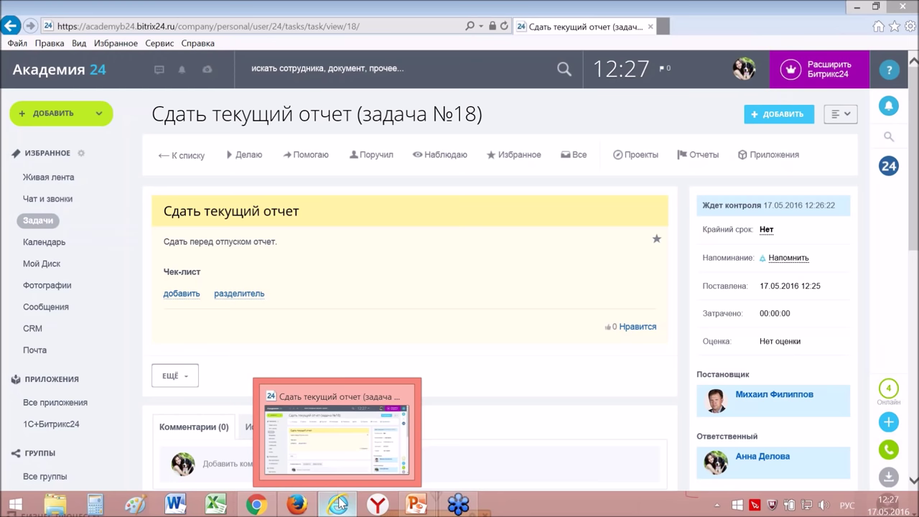
{"action": "mouse_move", "coordinate": [424, 509]}
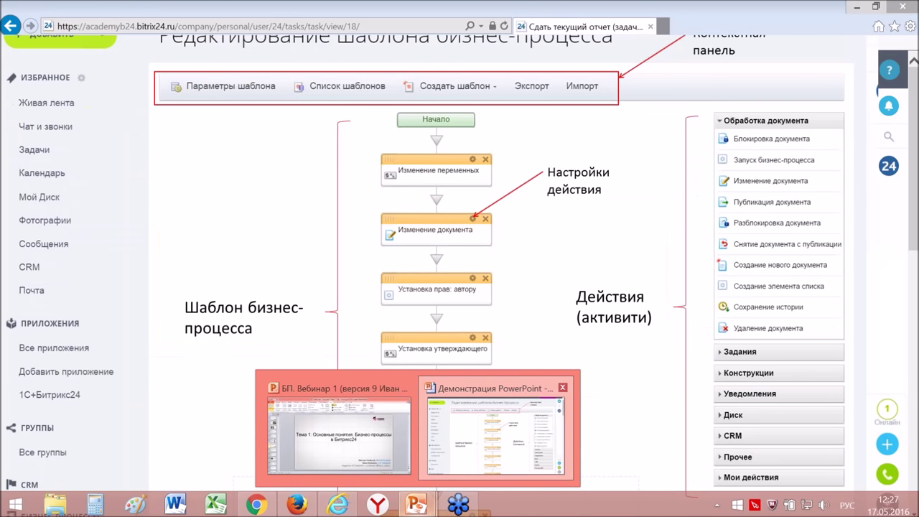
{"action": "left_click", "coordinate": [473, 444]}
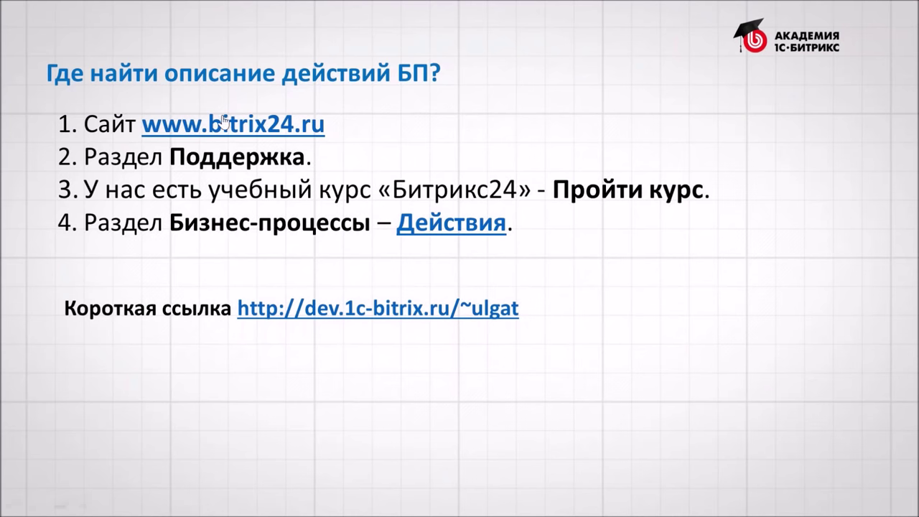
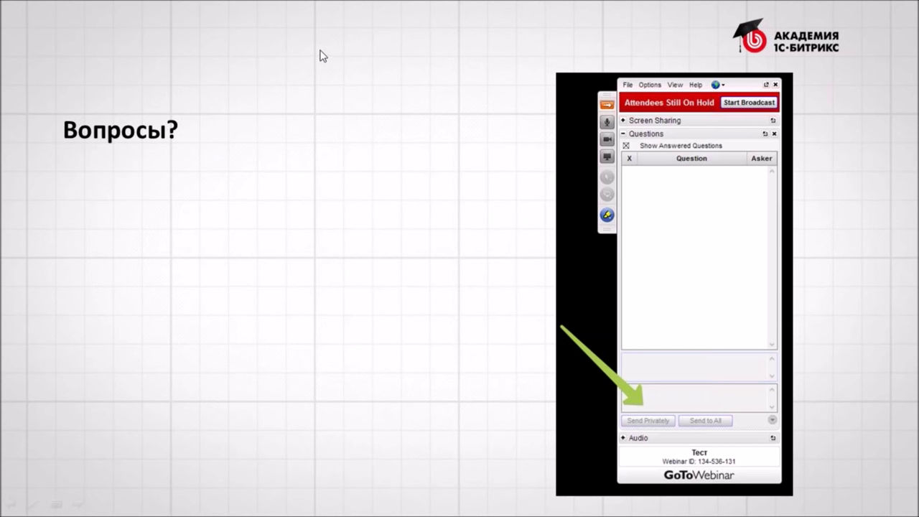
{"action": "left_click", "coordinate": [397, 153]}
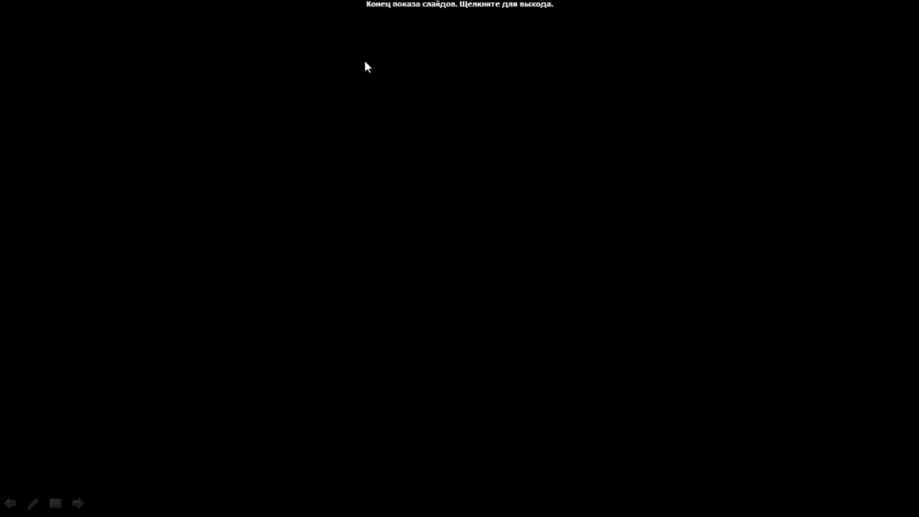
{"action": "key", "text": "Left"}
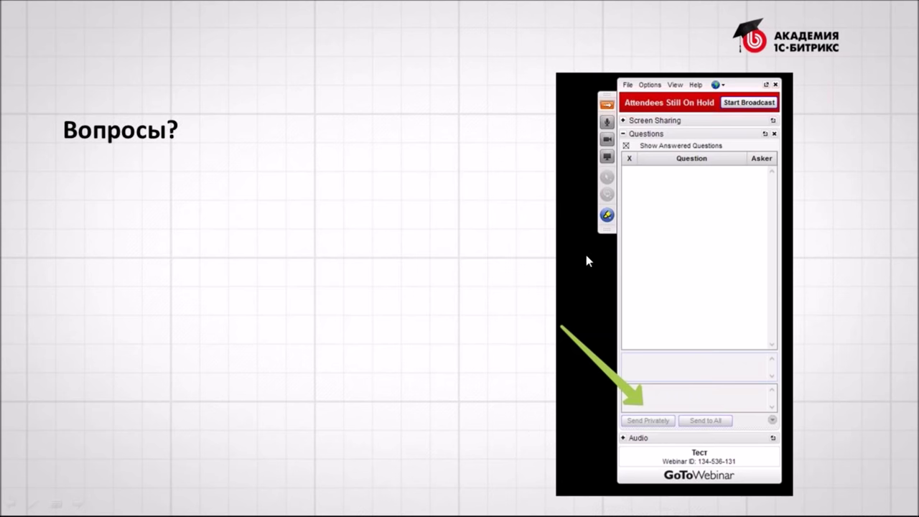
{"action": "left_click", "coordinate": [494, 274]}
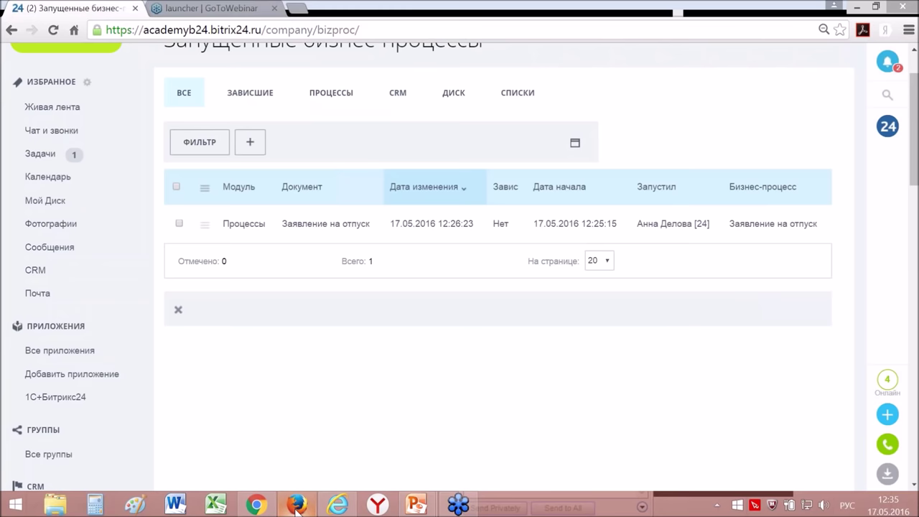
- Switch to the Firefox session and open that employee's task list
{"action": "left_click", "coordinate": [297, 505]}
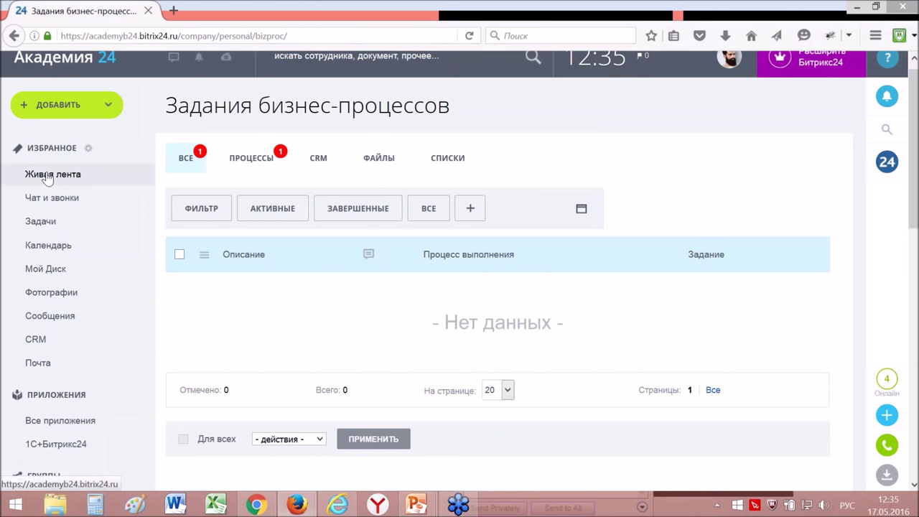
{"action": "left_click", "coordinate": [40, 224]}
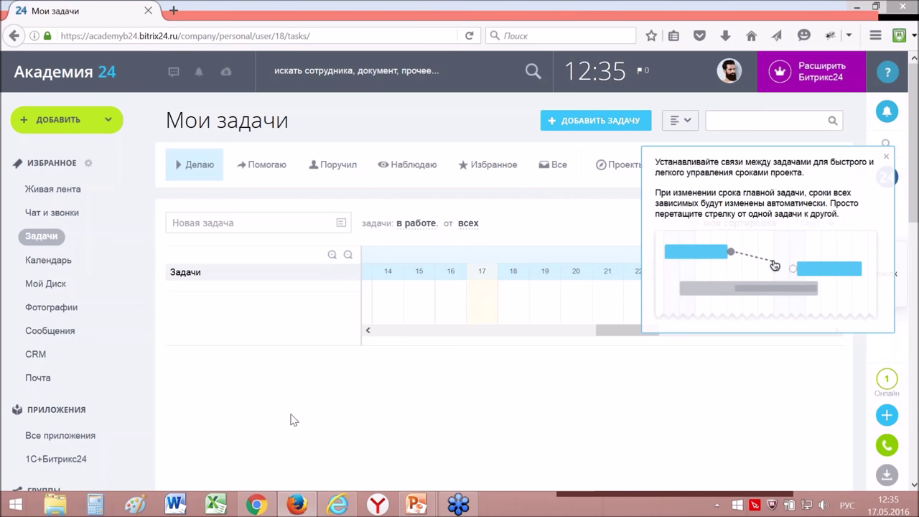
- Open the employee's Задания бизнес-процессов page and look over the assignment list
{"action": "scroll", "coordinate": [292, 419], "scroll_direction": "down", "scroll_amount": 2}
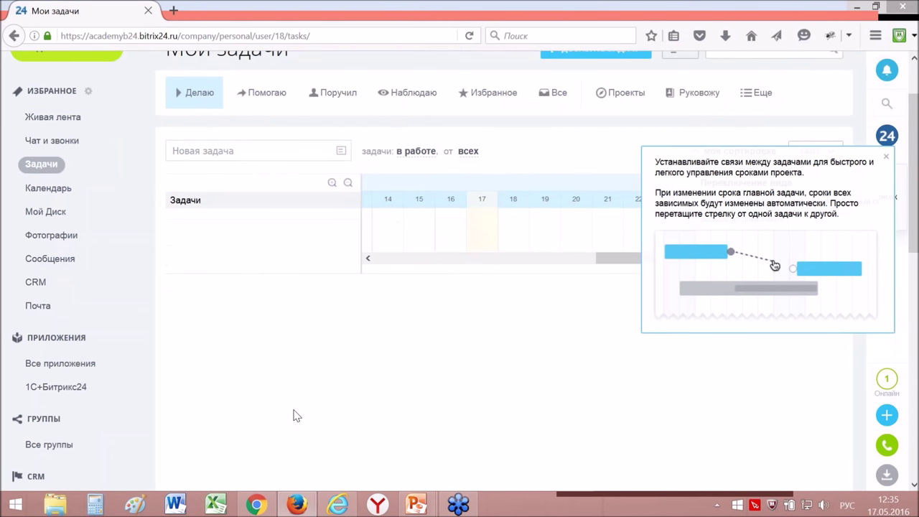
{"action": "scroll", "coordinate": [293, 416], "scroll_direction": "down", "scroll_amount": 6}
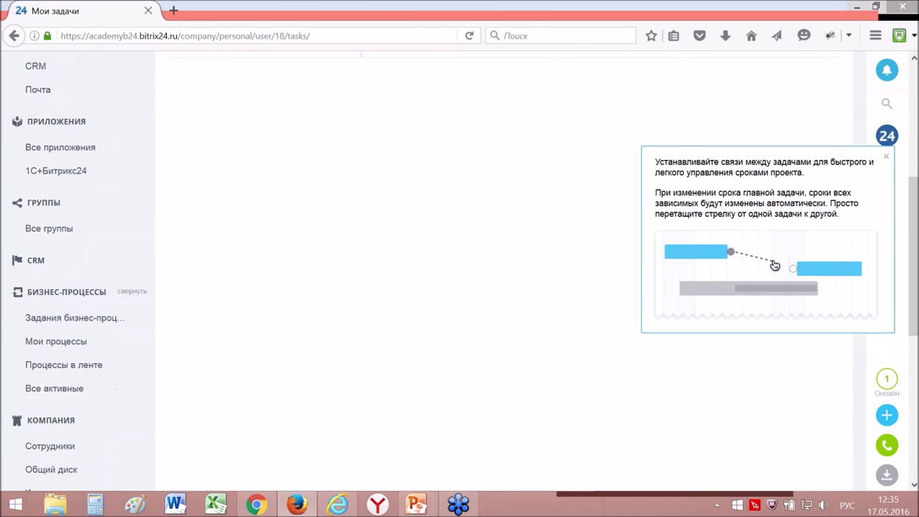
{"action": "left_click", "coordinate": [60, 323]}
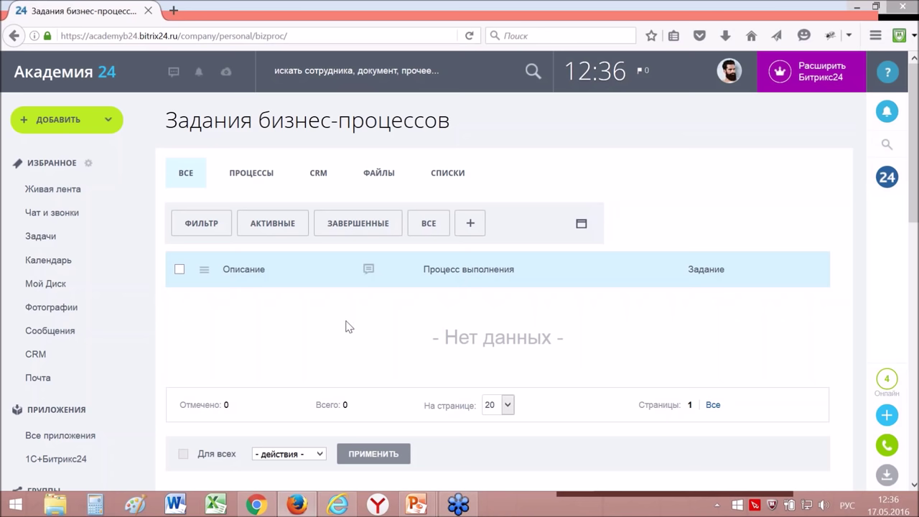
{"action": "scroll", "coordinate": [350, 327], "scroll_direction": "down", "scroll_amount": 2}
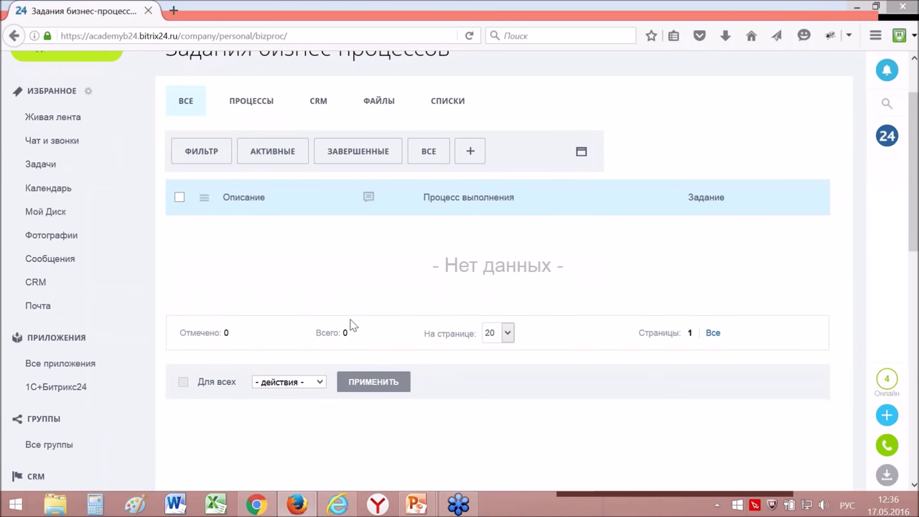
{"action": "scroll", "coordinate": [350, 326], "scroll_direction": "down", "scroll_amount": 2}
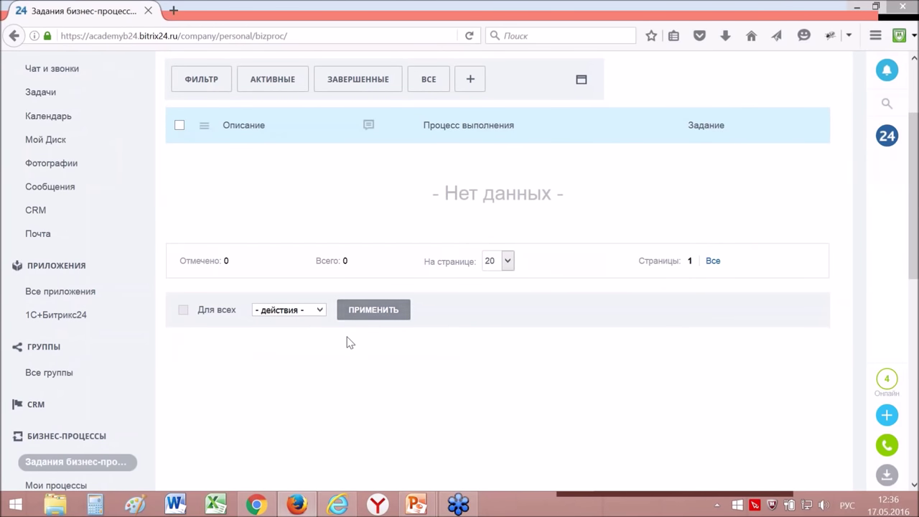
{"action": "scroll", "coordinate": [350, 343], "scroll_direction": "up", "scroll_amount": 4}
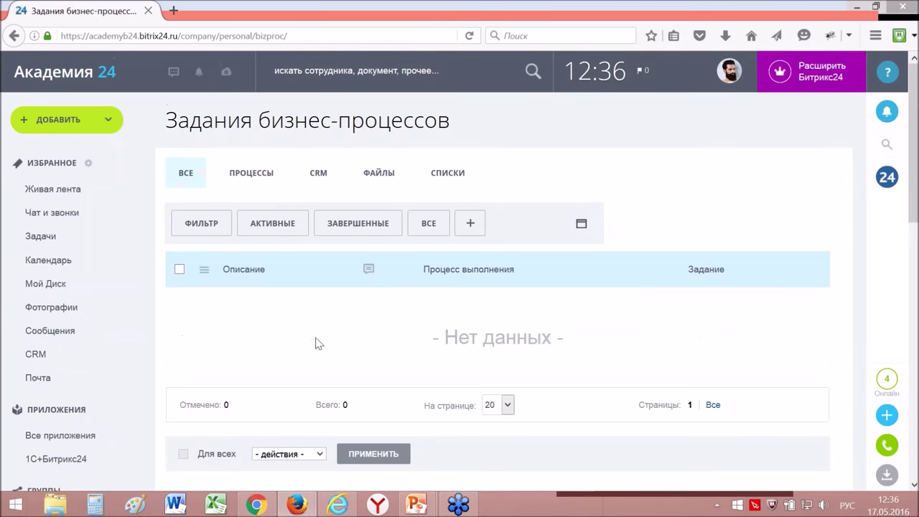
- Open the Задачи list for comparison and return to the Задания бизнес-процессов page
{"action": "left_click", "coordinate": [47, 241]}
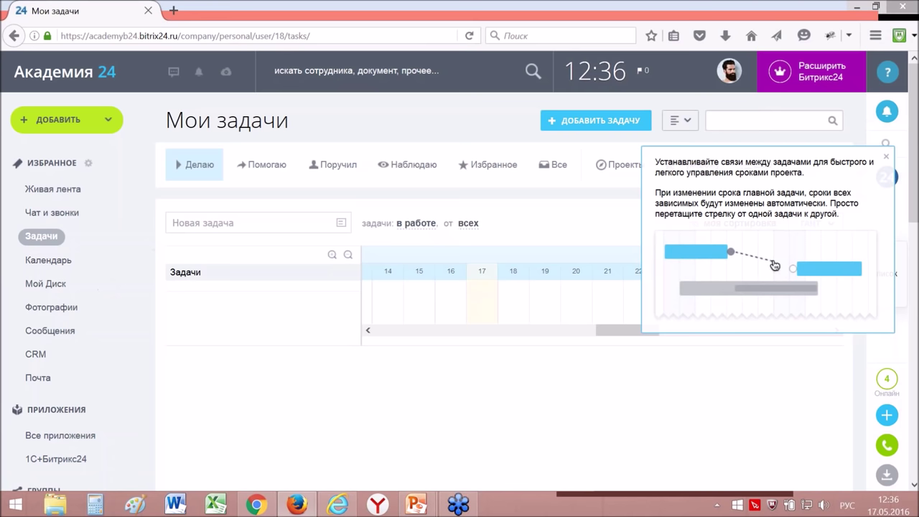
{"action": "scroll", "coordinate": [232, 400], "scroll_direction": "down", "scroll_amount": 5}
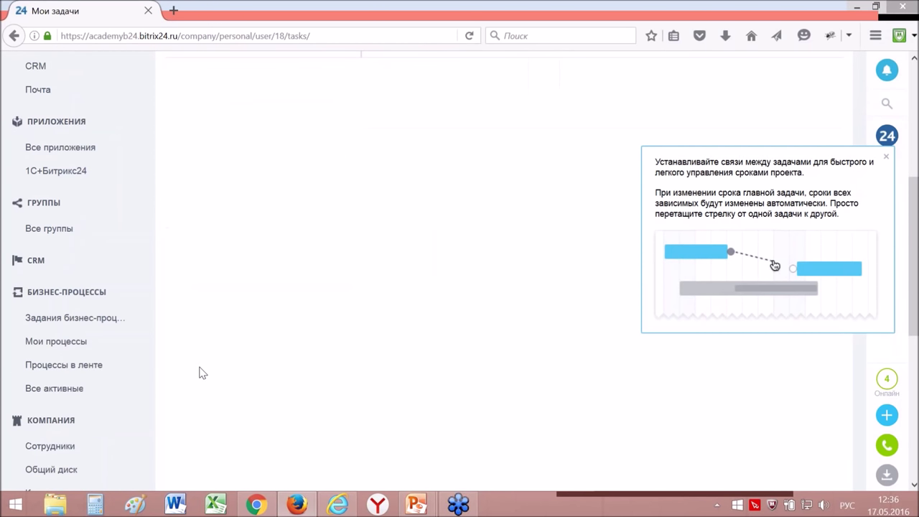
{"action": "left_click", "coordinate": [63, 325]}
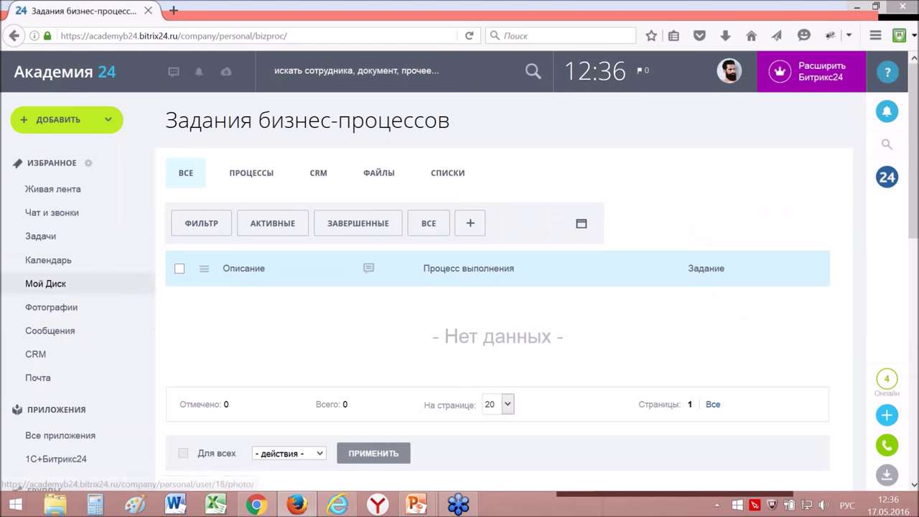
- Expand the Бизнес-процессы section of the site navigation and review its Задания бизнес-процессов page
{"action": "scroll", "coordinate": [72, 337], "scroll_direction": "down", "scroll_amount": 1}
{"action": "scroll", "coordinate": [77, 342], "scroll_direction": "down", "scroll_amount": 4}
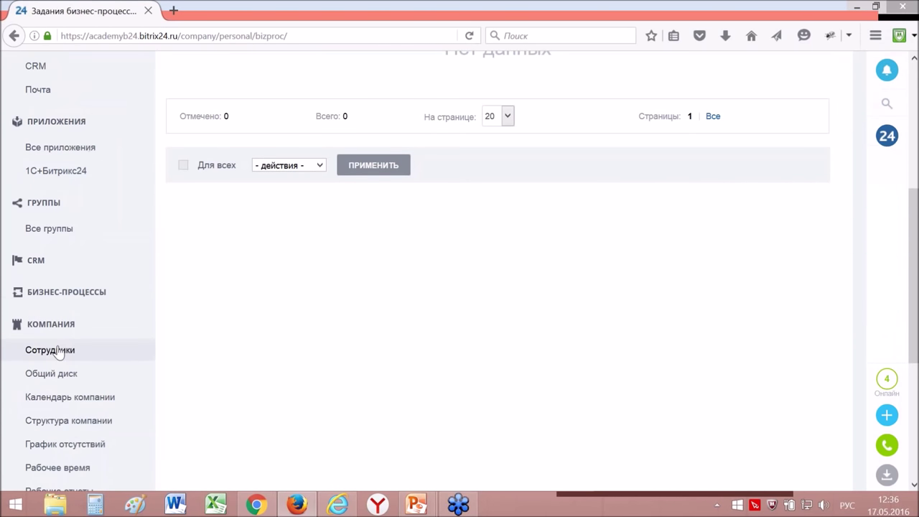
{"action": "scroll", "coordinate": [62, 357], "scroll_direction": "down", "scroll_amount": 4}
{"action": "scroll", "coordinate": [63, 363], "scroll_direction": "up", "scroll_amount": 5}
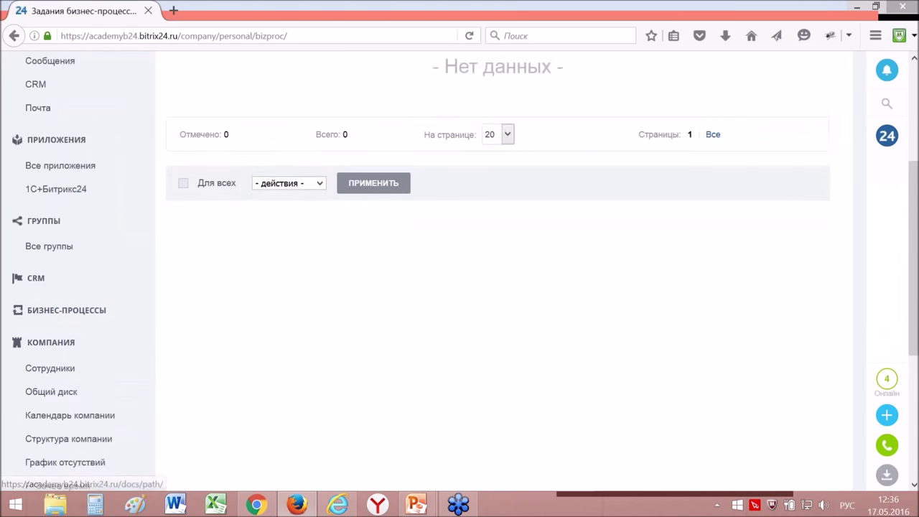
{"action": "scroll", "coordinate": [58, 459], "scroll_direction": "up", "scroll_amount": 1}
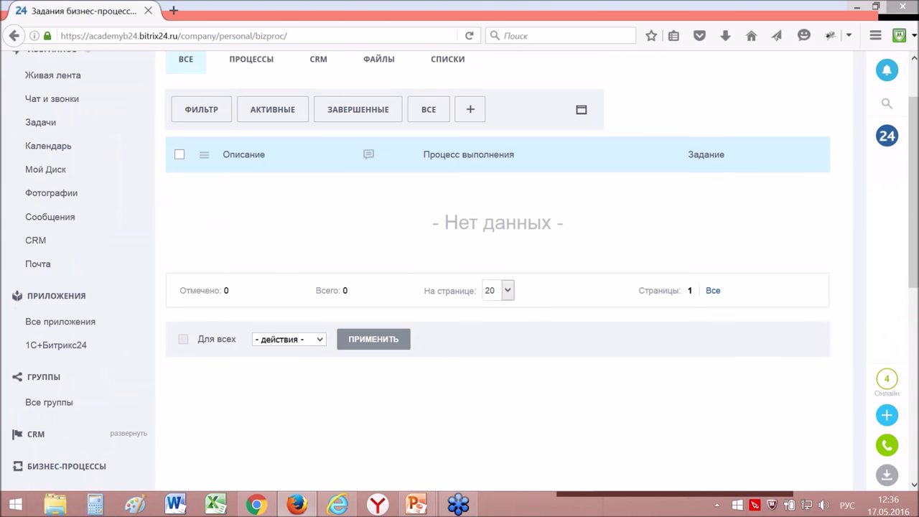
{"action": "scroll", "coordinate": [57, 369], "scroll_direction": "down", "scroll_amount": 1}
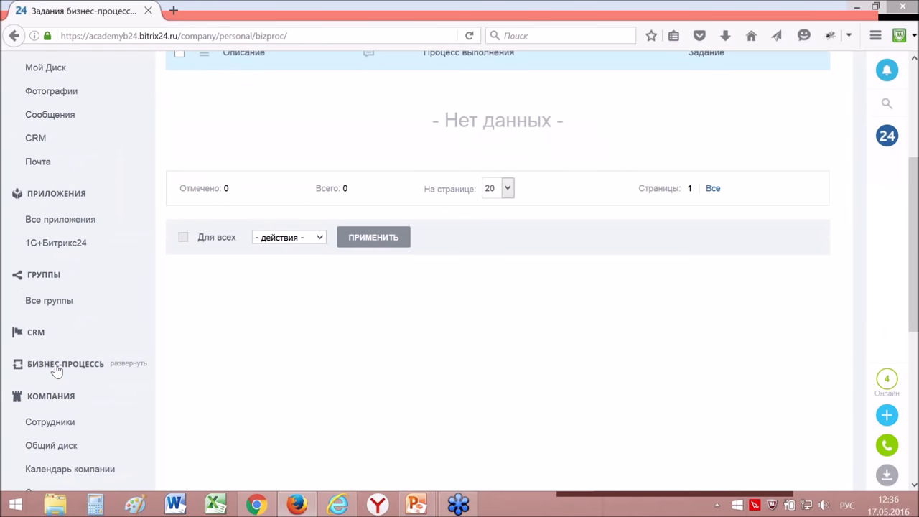
{"action": "left_click", "coordinate": [58, 364]}
{"action": "scroll", "coordinate": [67, 328], "scroll_direction": "down", "scroll_amount": 1}
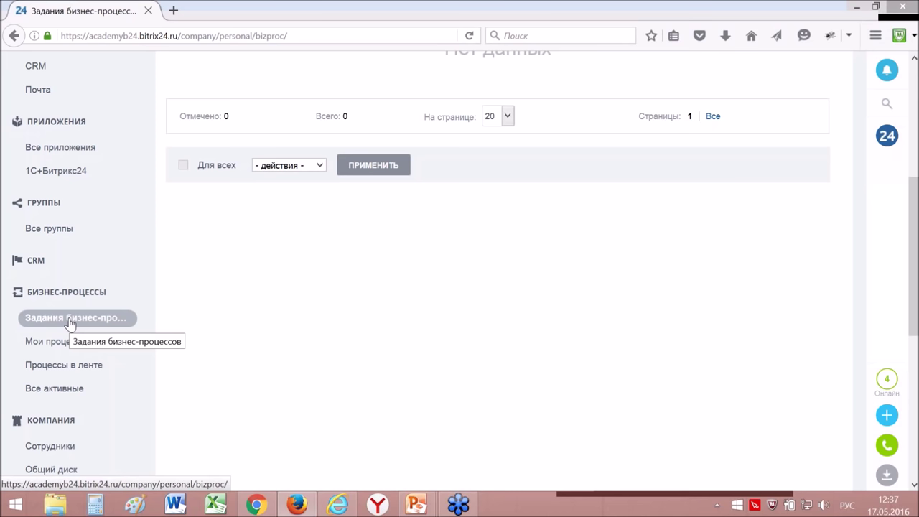
{"action": "left_click", "coordinate": [70, 324]}
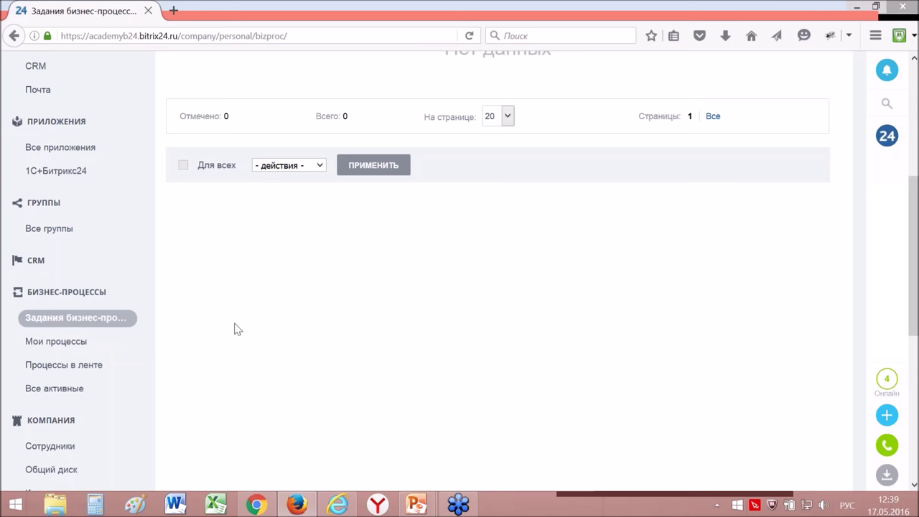
{"action": "scroll", "coordinate": [237, 329], "scroll_direction": "up", "scroll_amount": 3}
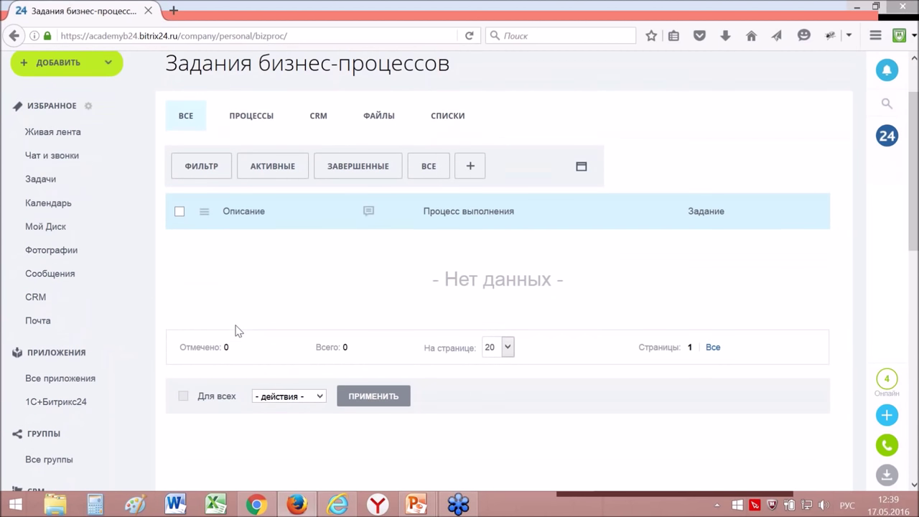
{"action": "scroll", "coordinate": [239, 329], "scroll_direction": "down", "scroll_amount": 2}
{"action": "scroll", "coordinate": [241, 326], "scroll_direction": "up", "scroll_amount": 4}
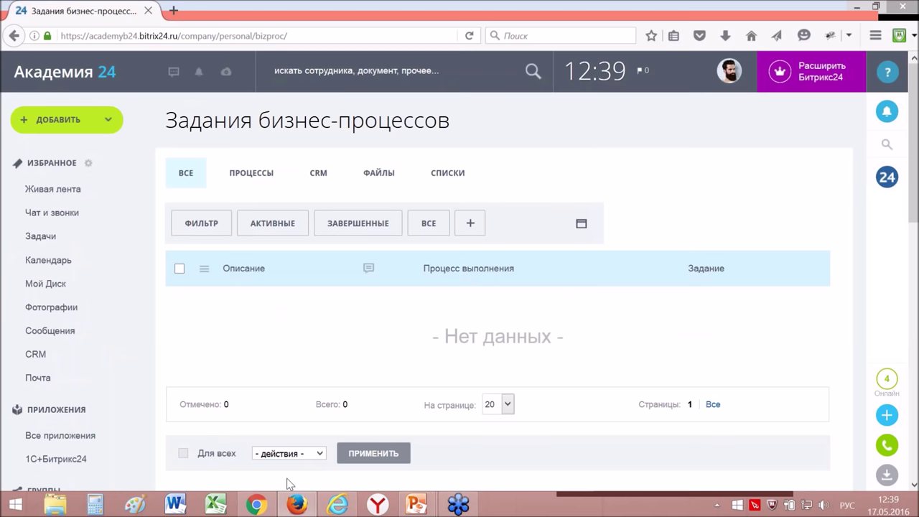
- Switch to the Chrome session and open the Все активные list of running business processes
{"action": "mouse_move", "coordinate": [257, 507]}
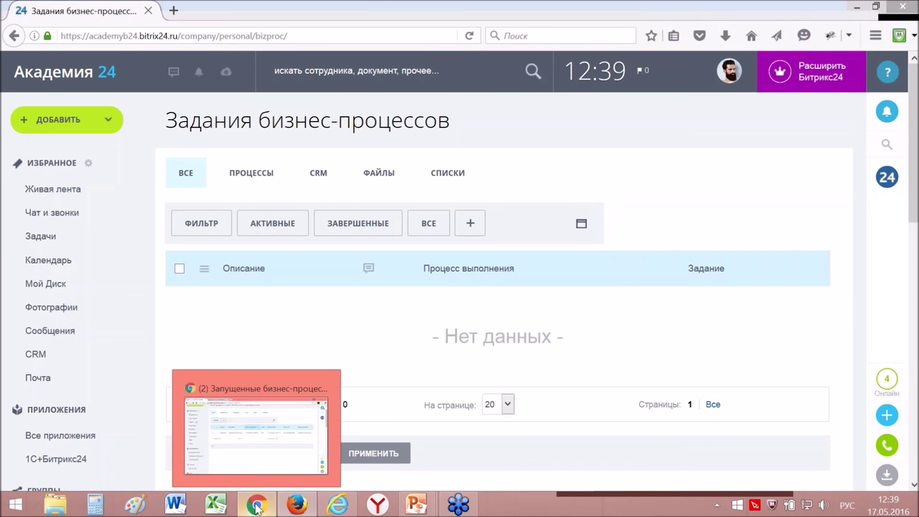
{"action": "left_click", "coordinate": [257, 506]}
{"action": "scroll", "coordinate": [499, 299], "scroll_direction": "up", "scroll_amount": 1}
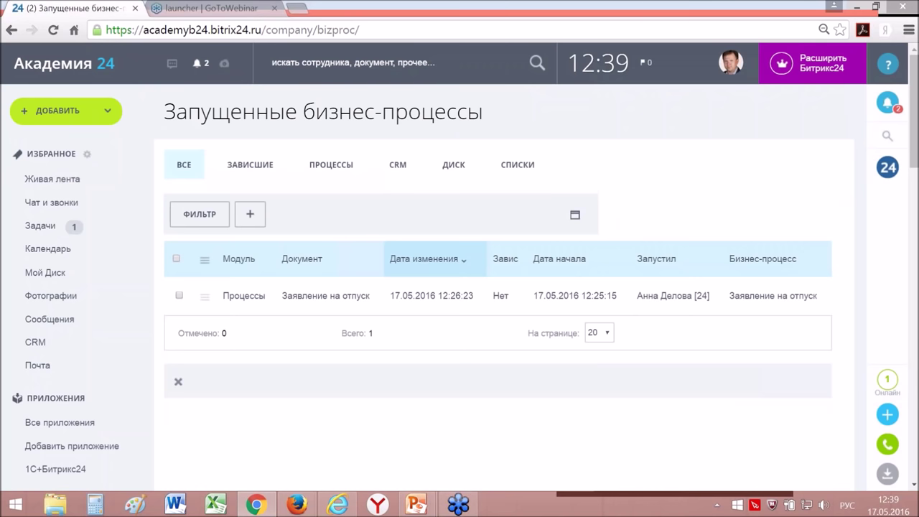
{"action": "scroll", "coordinate": [231, 406], "scroll_direction": "down", "scroll_amount": 2}
{"action": "scroll", "coordinate": [231, 406], "scroll_direction": "down", "scroll_amount": 6}
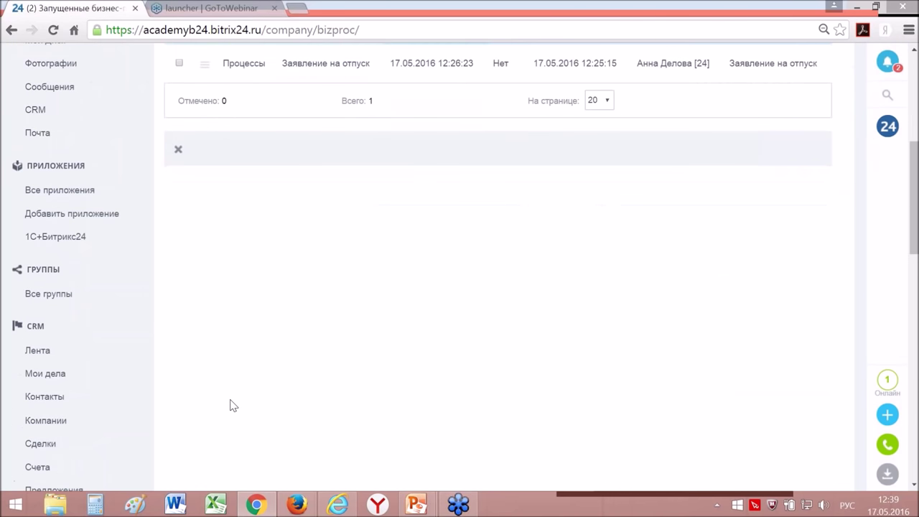
{"action": "scroll", "coordinate": [231, 402], "scroll_direction": "down", "scroll_amount": 1}
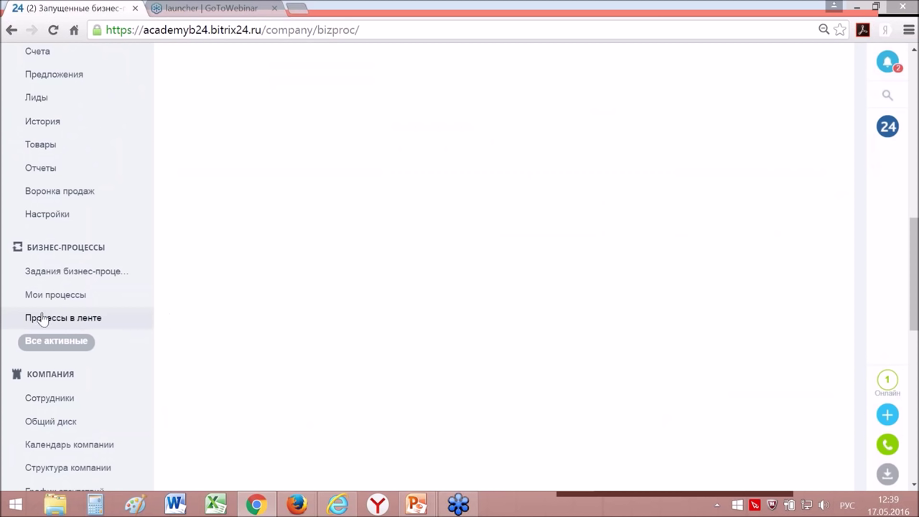
{"action": "left_click", "coordinate": [46, 348]}
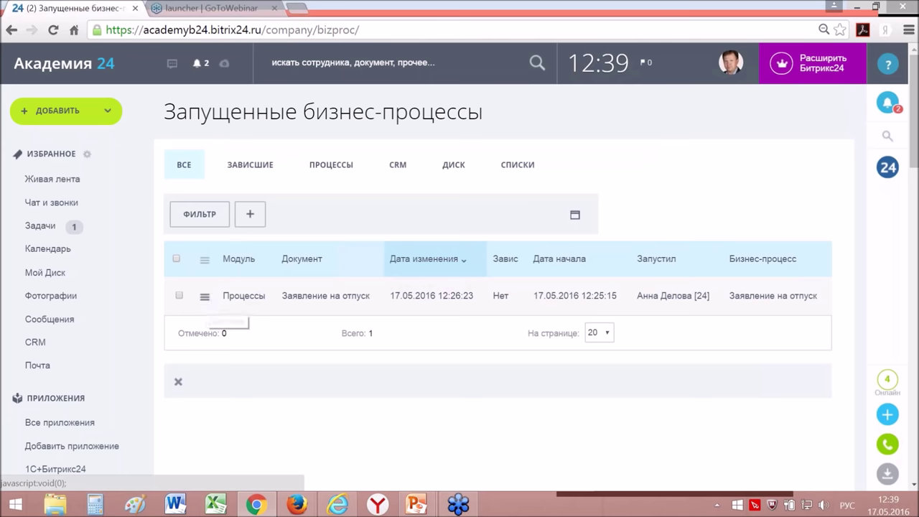
- Delete the running Заявление на отпуск process together with its related data
{"action": "left_click", "coordinate": [205, 298]}
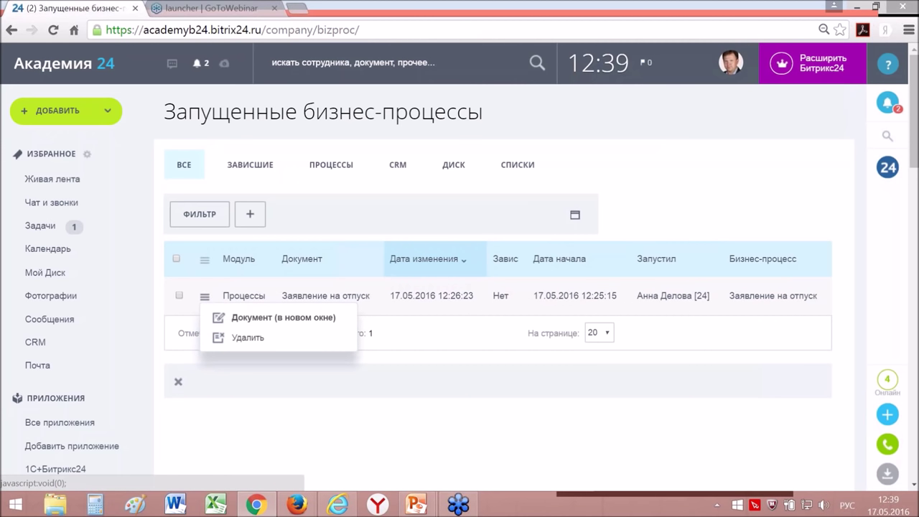
{"action": "left_click", "coordinate": [247, 339]}
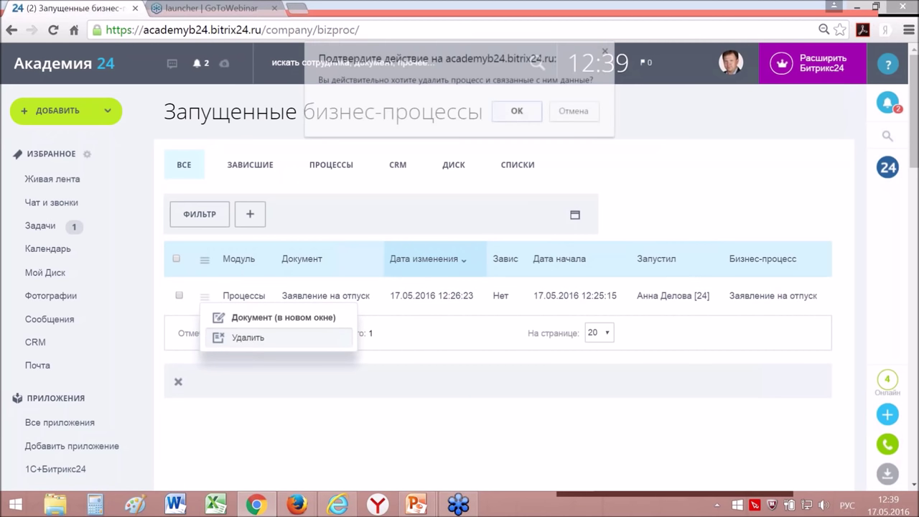
{"action": "left_click", "coordinate": [525, 116]}
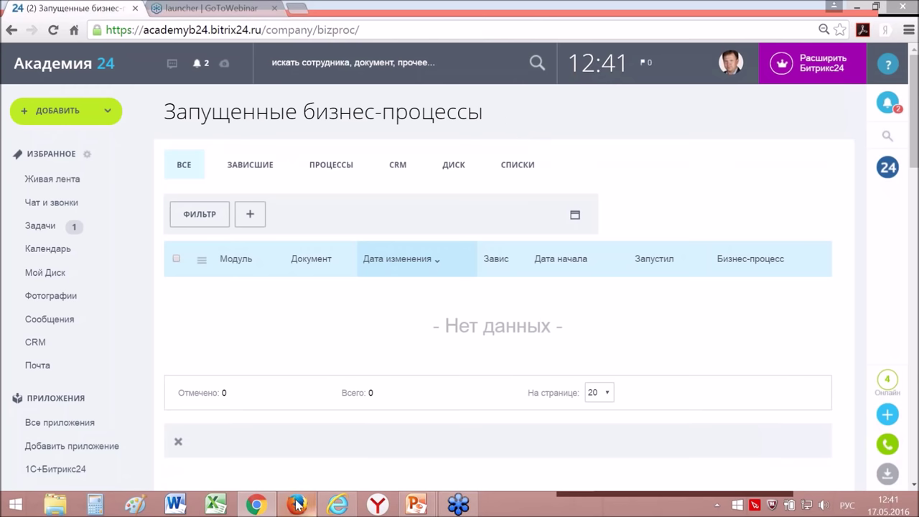
- Return to the Firefox session, and from there switch to the running PowerPoint slide show
{"action": "mouse_move", "coordinate": [281, 495]}
{"action": "key", "text": "alt+Tab"}
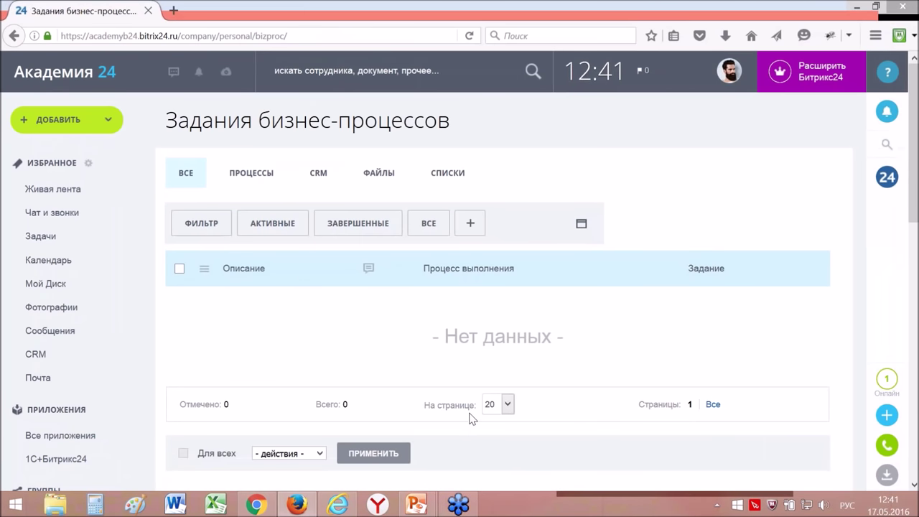
{"action": "key", "text": "alt+Tab"}
{"action": "key", "text": "Tab"}
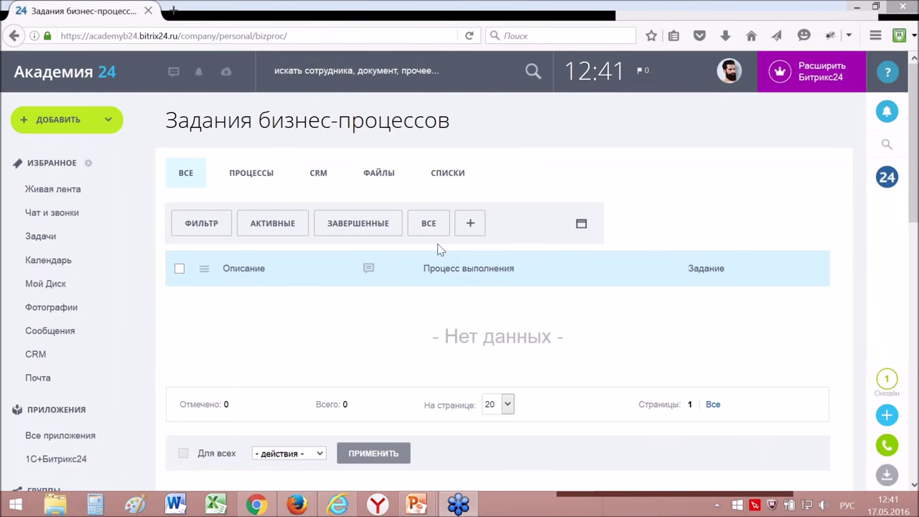
{"action": "key", "text": "alt+Tab"}
{"action": "key", "text": "Tab"}
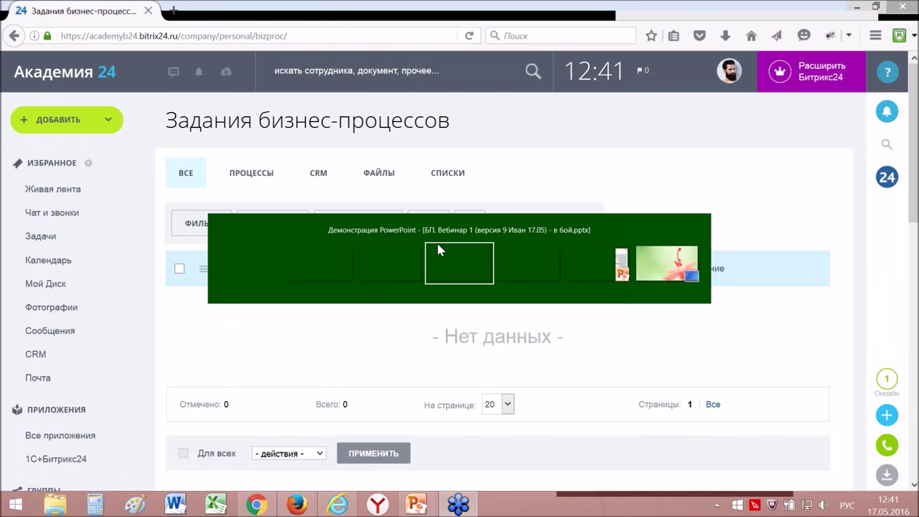
{"action": "left_click", "coordinate": [439, 249]}
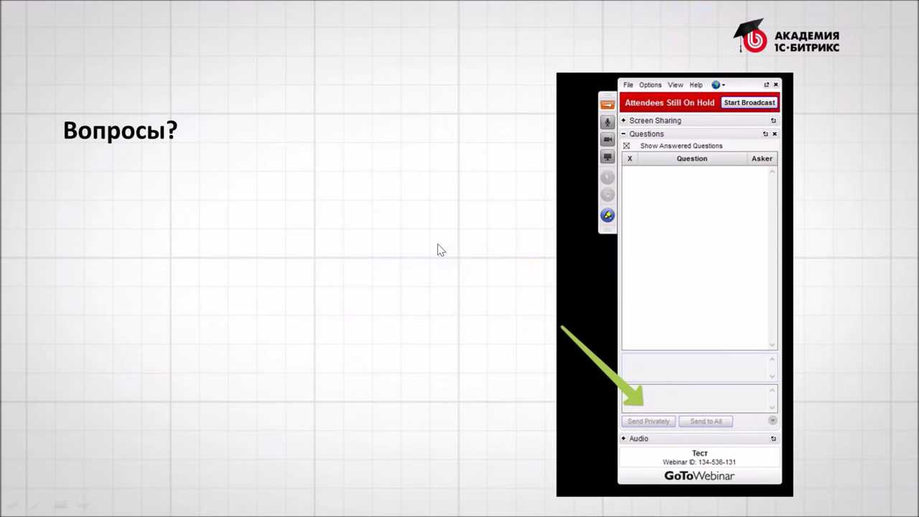